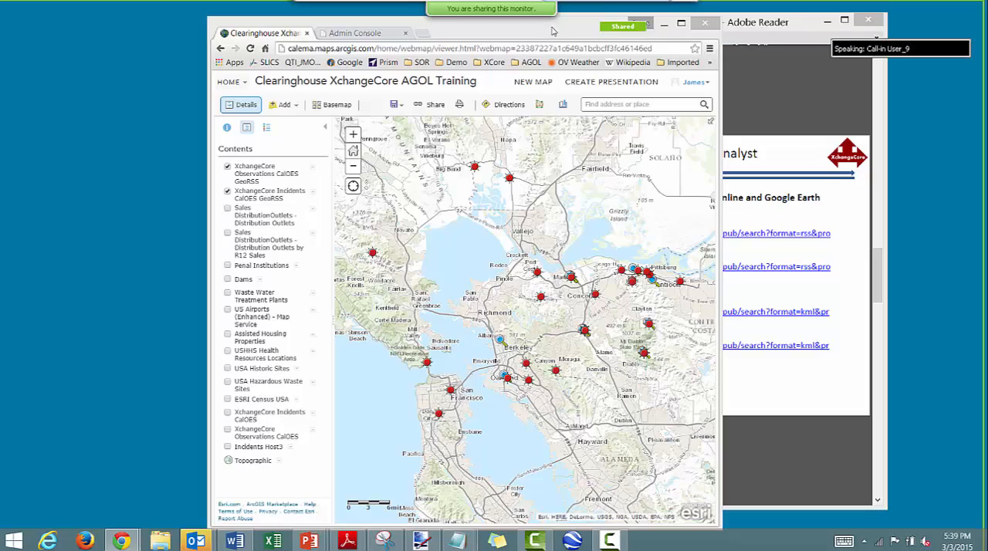
- Arrange the web map browser window and the training PDF window side by side on the desktop
{"action": "left_click_drag", "start_coordinate": [551, 29], "coordinate": [411, 23]}
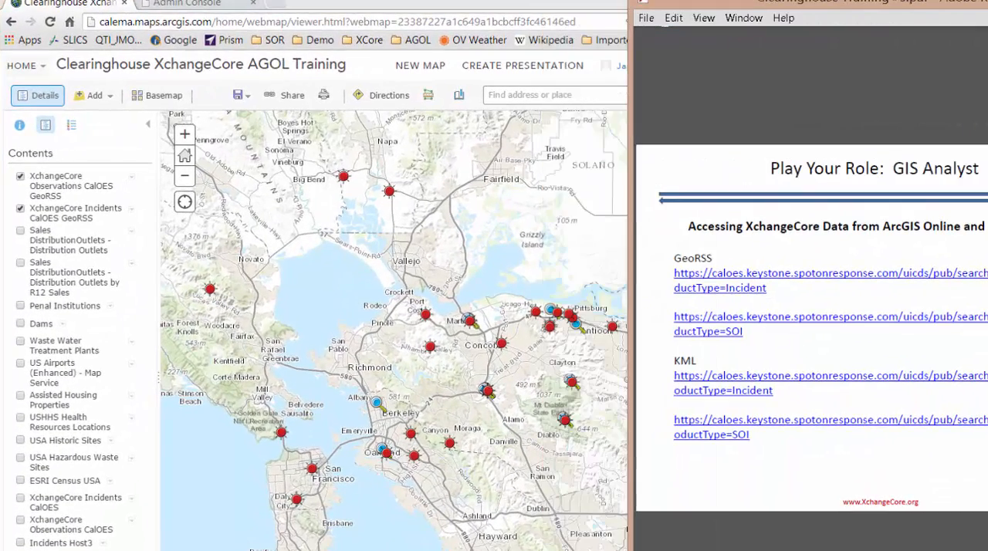
{"action": "left_click_drag", "start_coordinate": [987, 255], "coordinate": [982, 254]}
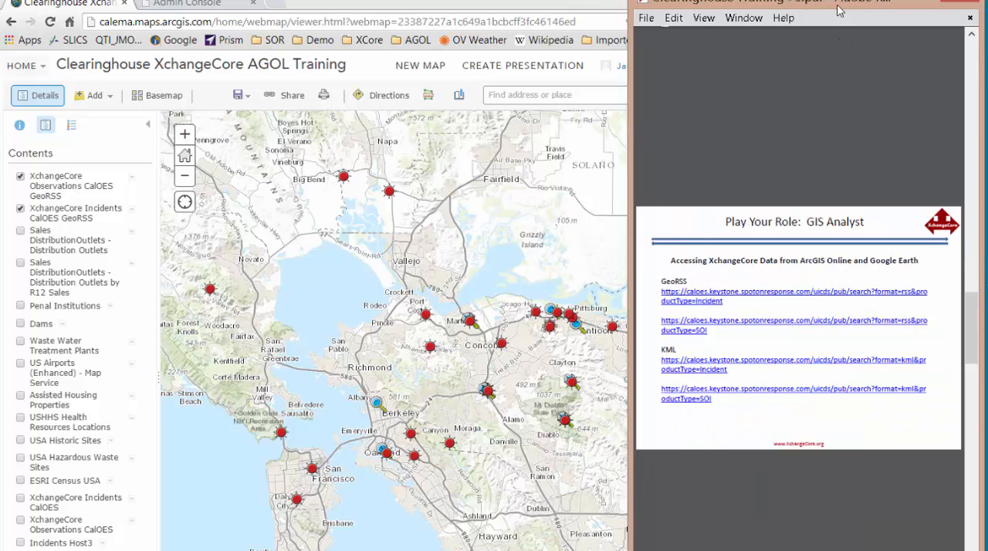
{"action": "left_click_drag", "start_coordinate": [840, 9], "coordinate": [987, 9]}
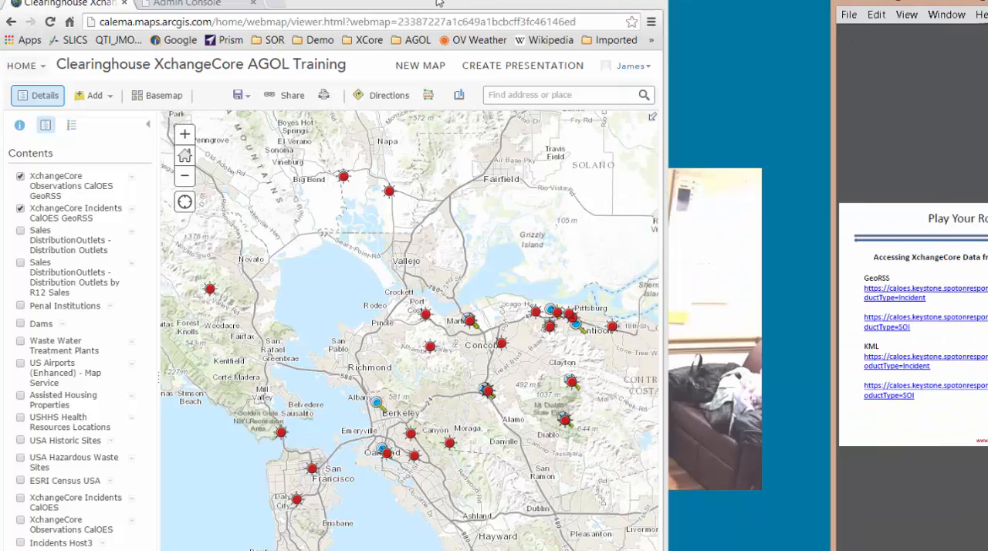
{"action": "left_click_drag", "start_coordinate": [438, 3], "coordinate": [513, 3]}
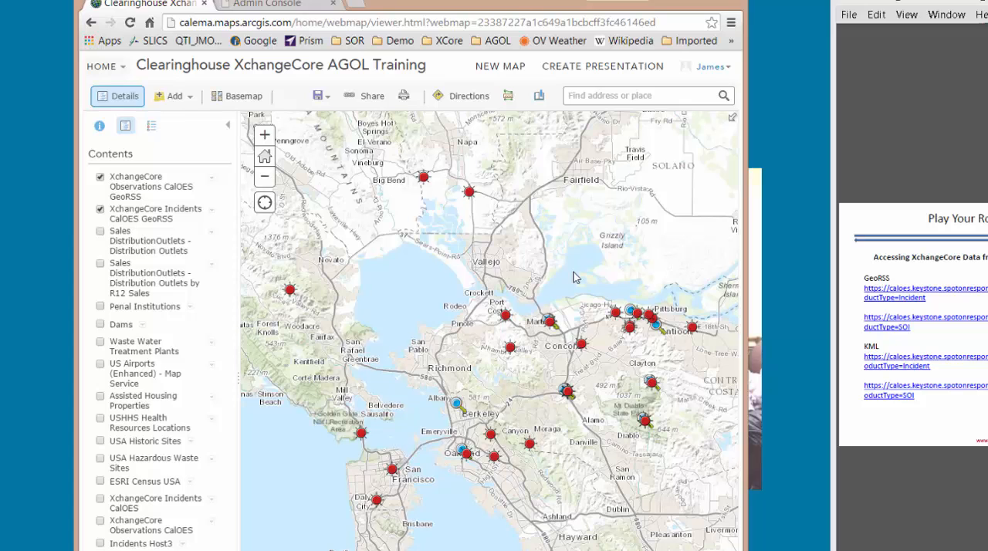
- Inspect the pop-up details of the incidents near Port Costa, east of Oakland and in Daly City, closing each pop-up
{"action": "left_click", "coordinate": [504, 317]}
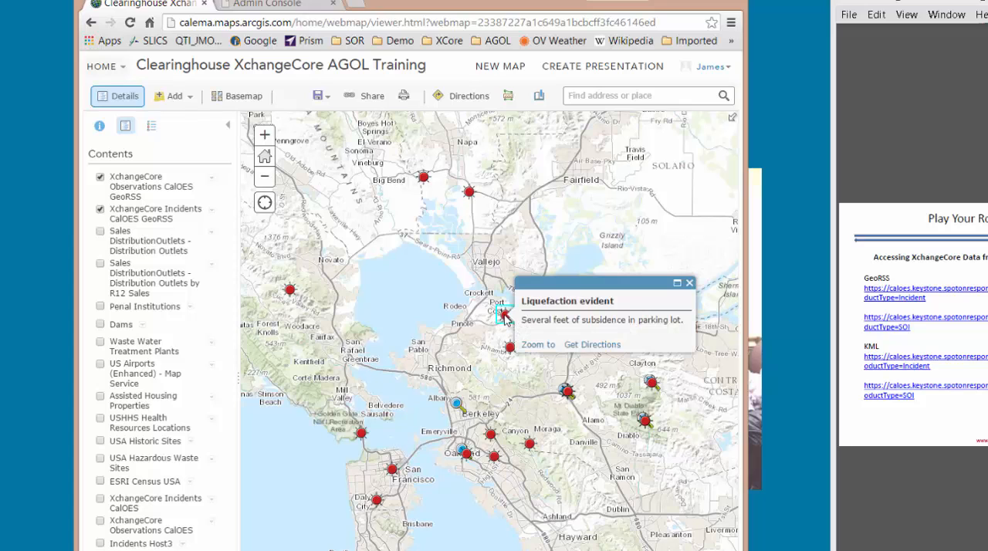
{"action": "left_click", "coordinate": [494, 440]}
{"action": "left_click", "coordinate": [491, 436]}
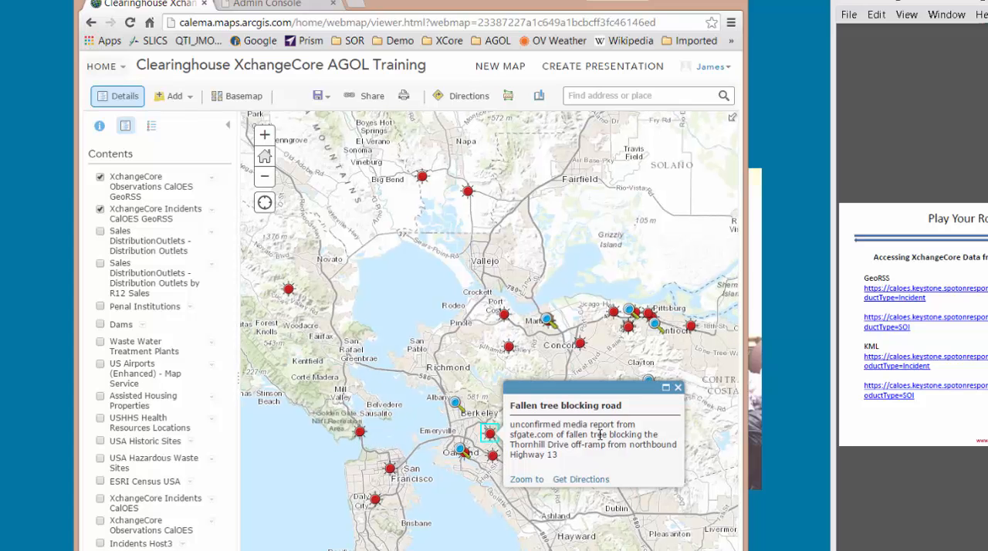
{"action": "left_click", "coordinate": [677, 388]}
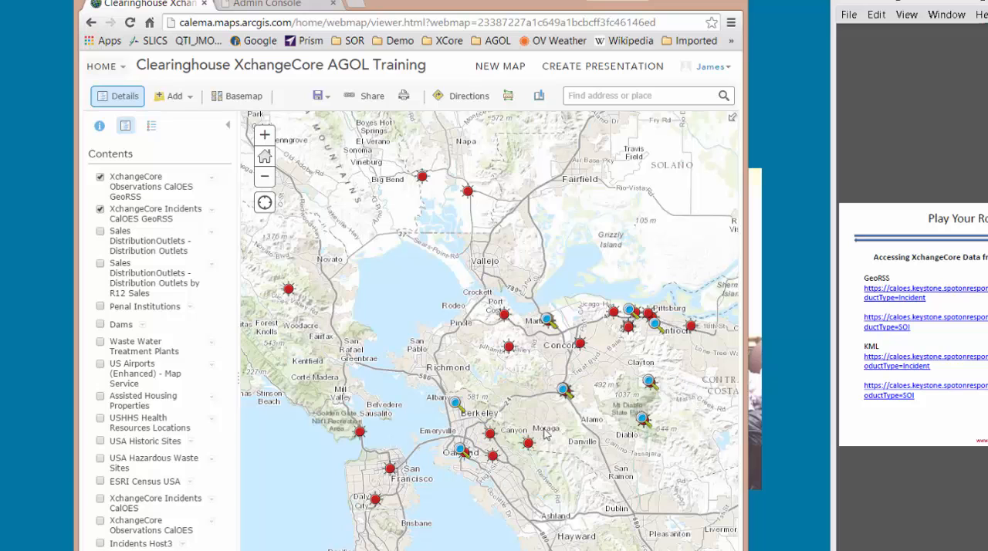
{"action": "left_click", "coordinate": [374, 500]}
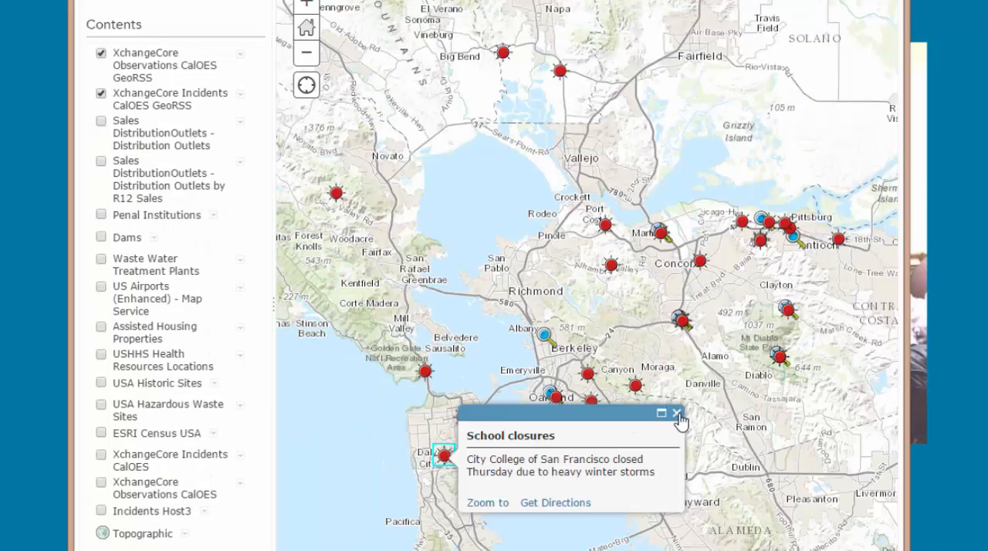
{"action": "left_click", "coordinate": [562, 463]}
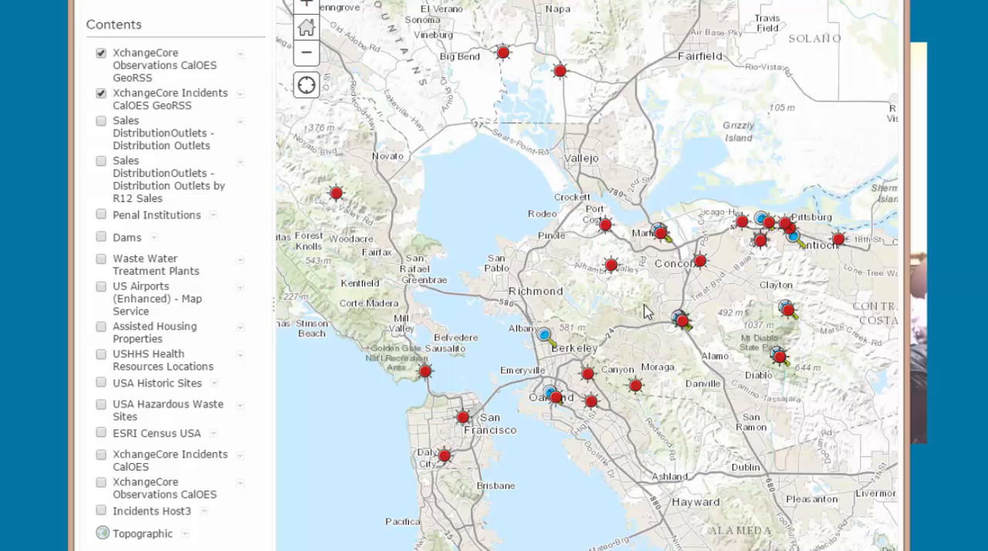
- Toggle the XchangeCore Observations CalOES GeoRSS and XchangeCore Incidents CalOES GeoRSS layers off and back on
{"action": "left_click", "coordinate": [240, 55]}
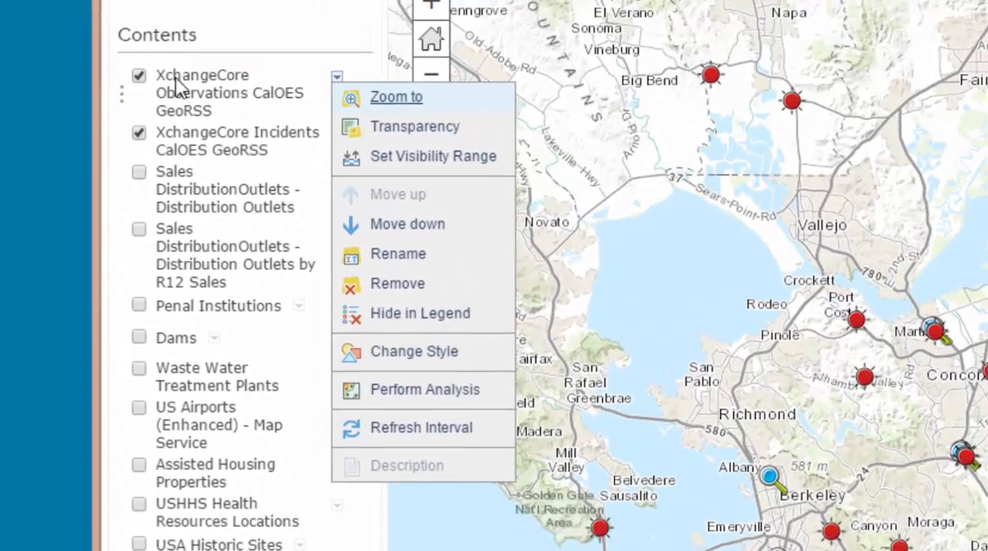
{"action": "left_click", "coordinate": [139, 77]}
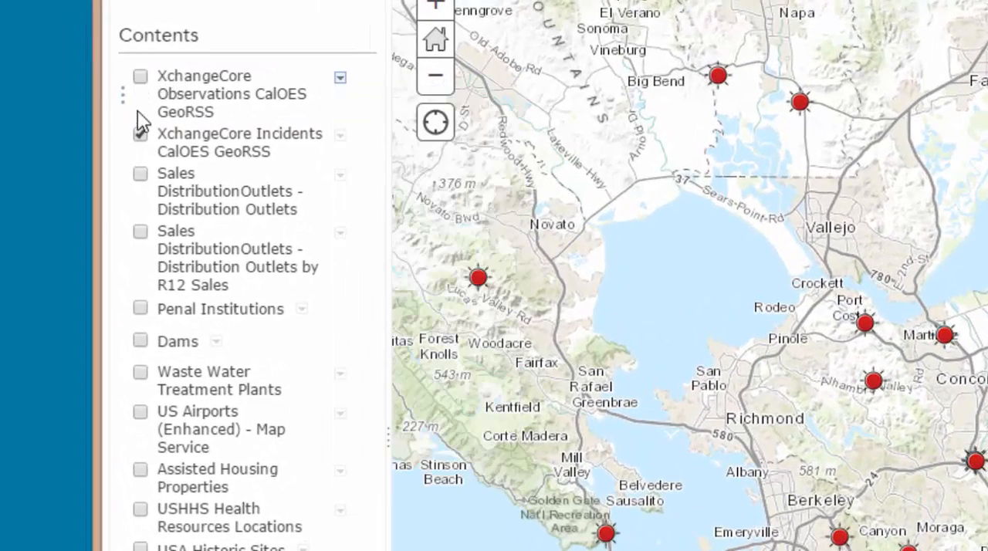
{"action": "left_click", "coordinate": [141, 135]}
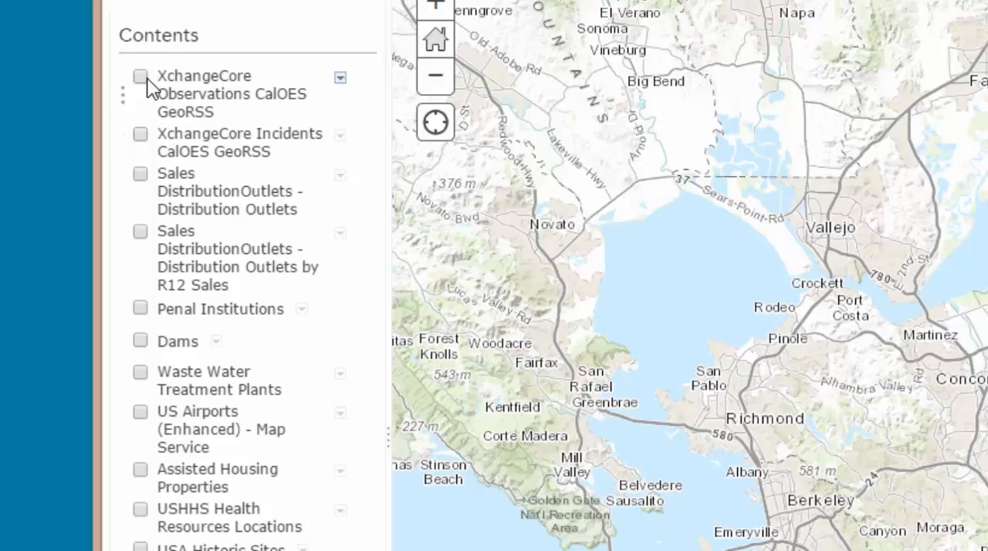
{"action": "left_click", "coordinate": [140, 77]}
{"action": "left_click", "coordinate": [141, 135]}
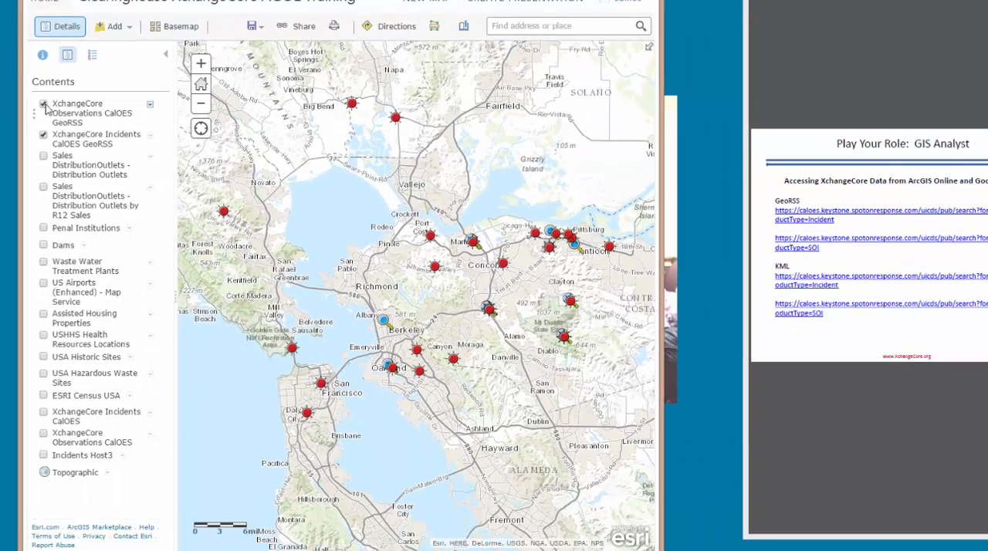
- Hide the XchangeCore Observations CalOES GeoRSS and XchangeCore Incidents CalOES GeoRSS layers on the map
{"action": "left_click", "coordinate": [92, 90]}
{"action": "left_click", "coordinate": [93, 136]}
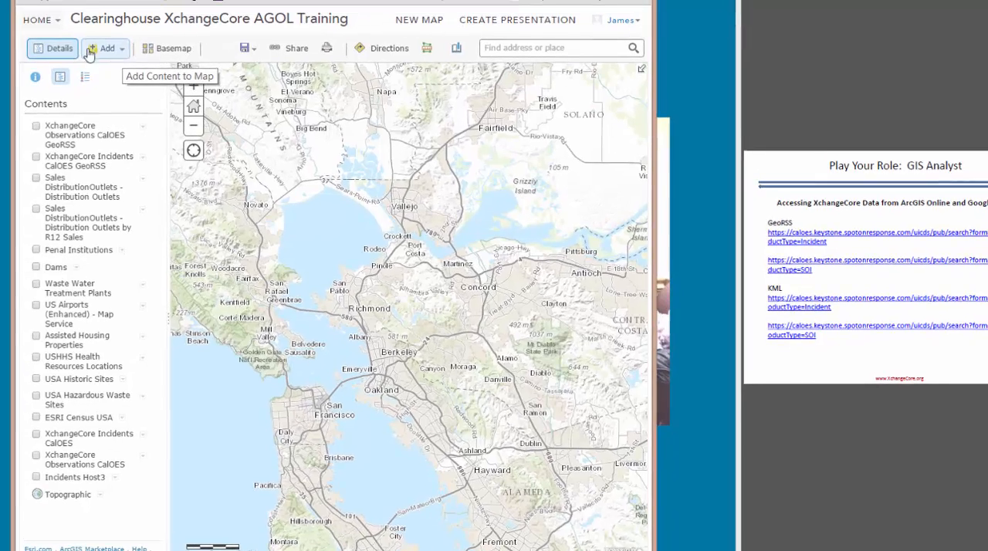
{"action": "left_click", "coordinate": [56, 11]}
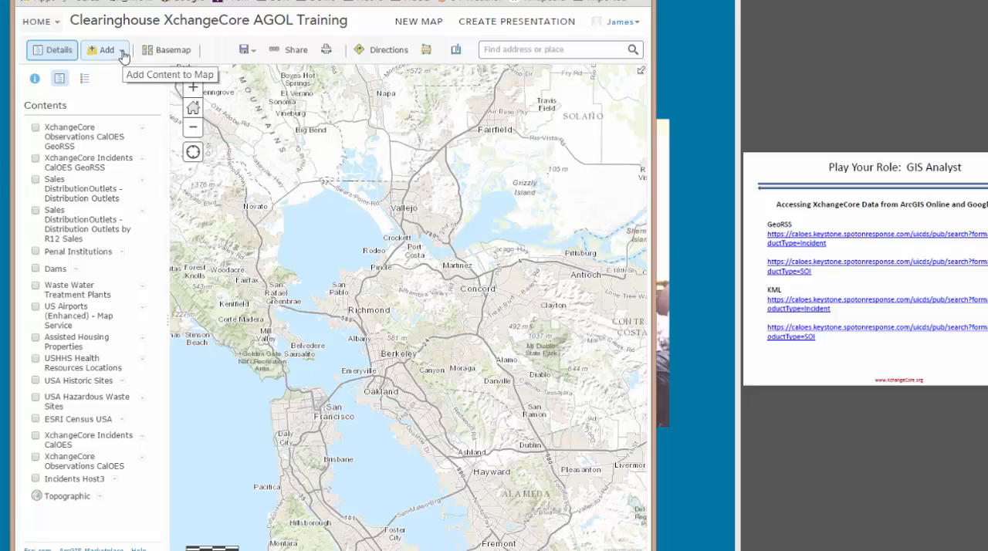
- Widen the browser window that shows the web map
{"action": "left_click", "coordinate": [124, 56]}
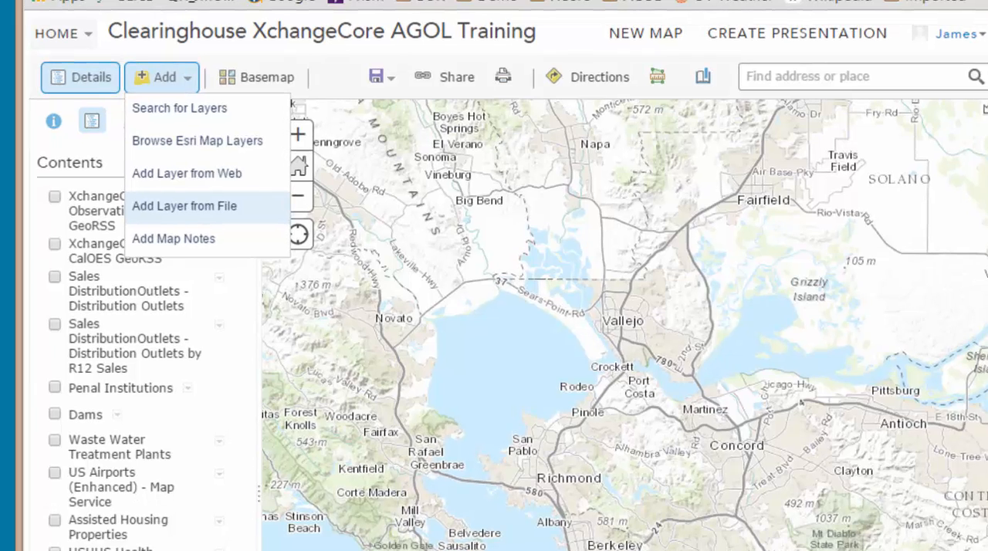
{"action": "left_click_drag", "start_coordinate": [981, 308], "coordinate": [987, 308]}
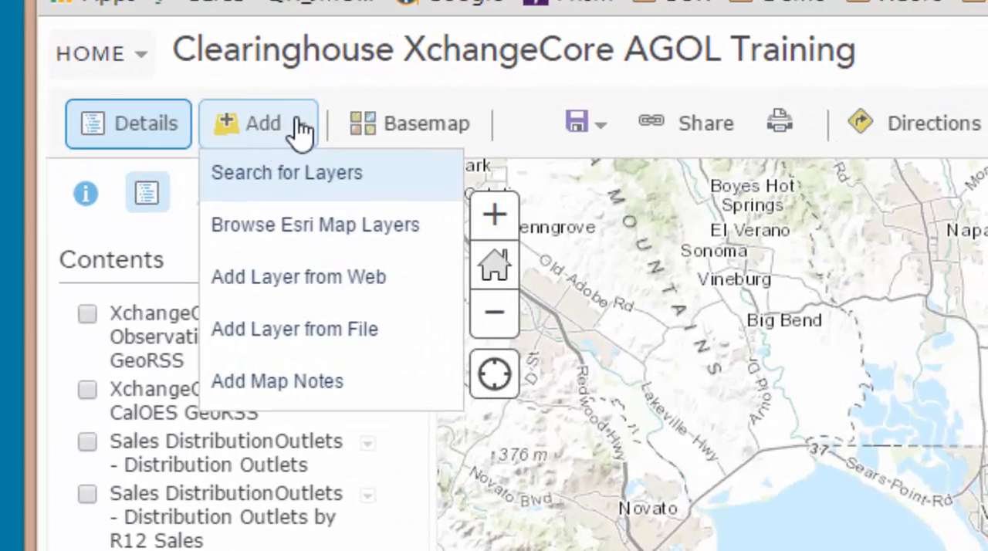
{"action": "left_click", "coordinate": [298, 131]}
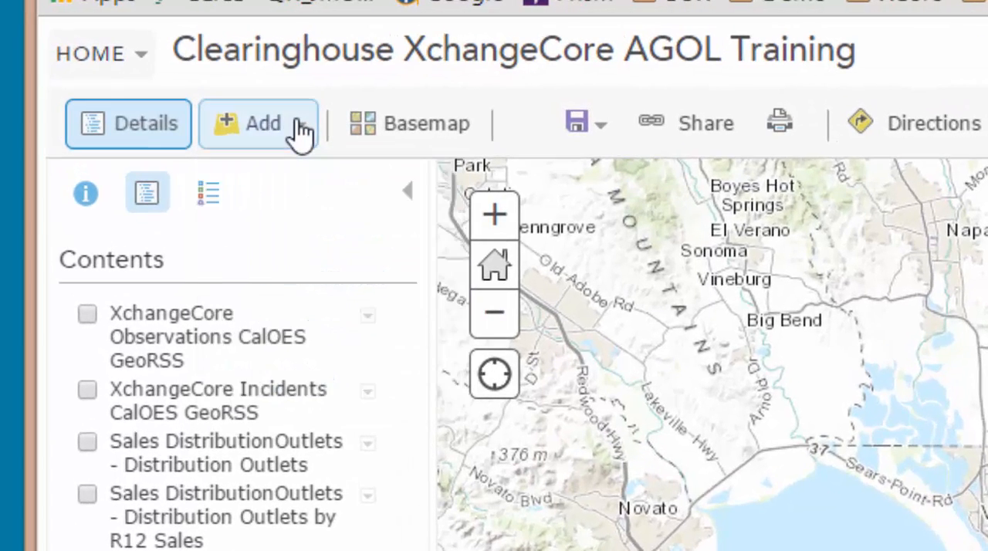
{"action": "left_click", "coordinate": [292, 141]}
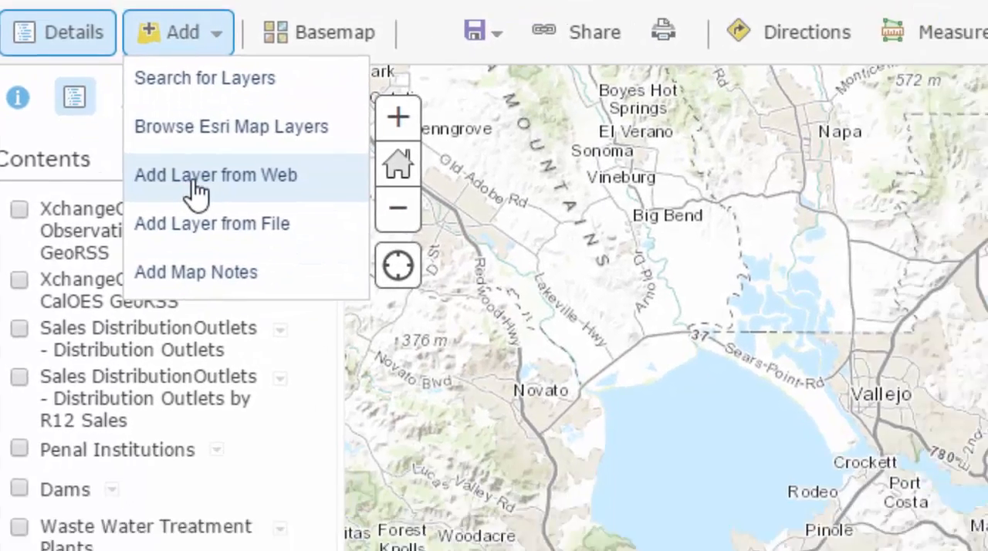
{"action": "left_click", "coordinate": [276, 288]}
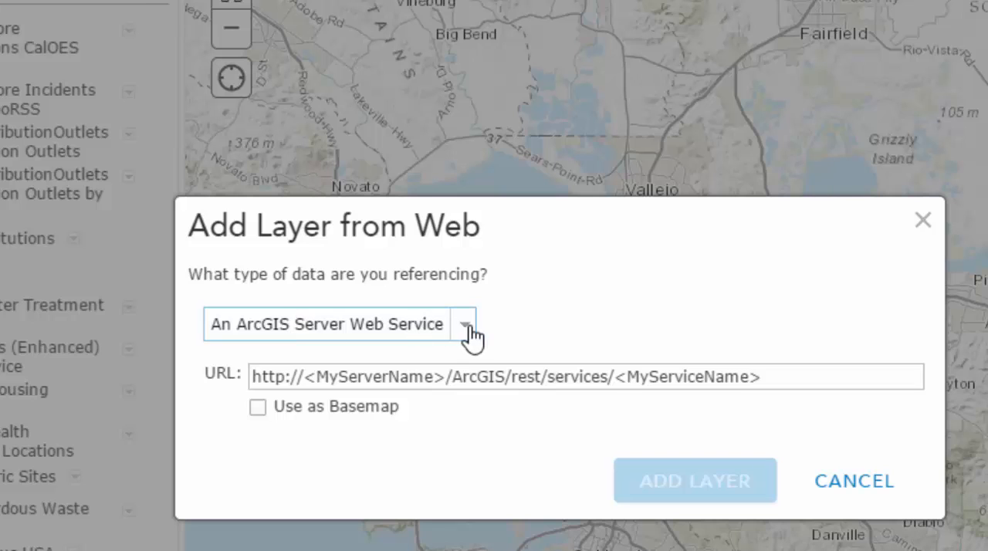
{"action": "left_click", "coordinate": [466, 334]}
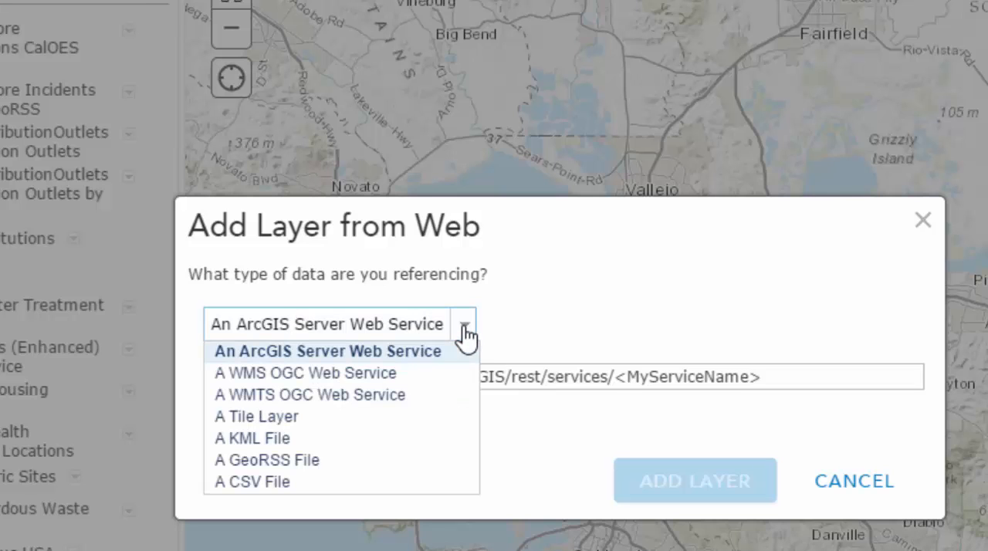
{"action": "left_click", "coordinate": [301, 461]}
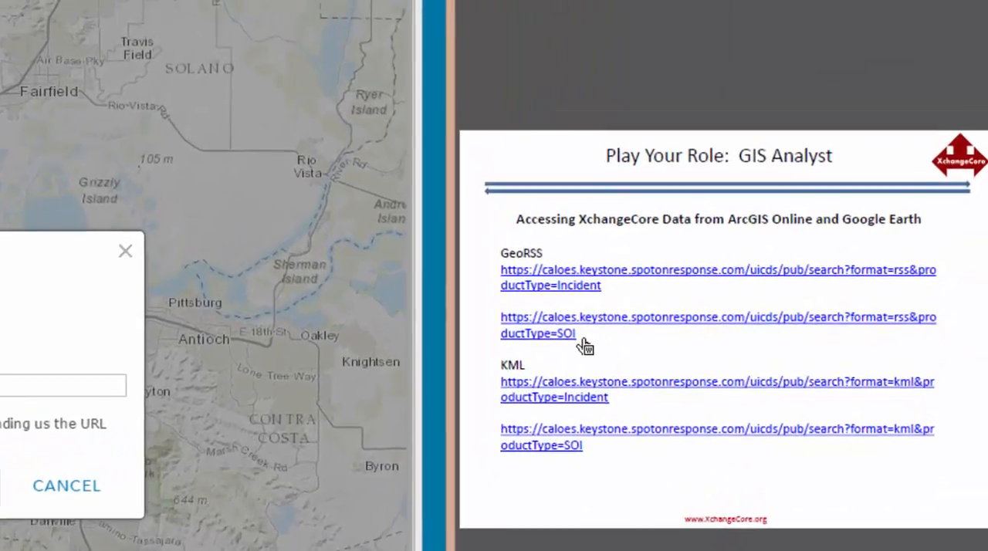
{"action": "left_click_drag", "start_coordinate": [668, 208], "coordinate": [719, 221]}
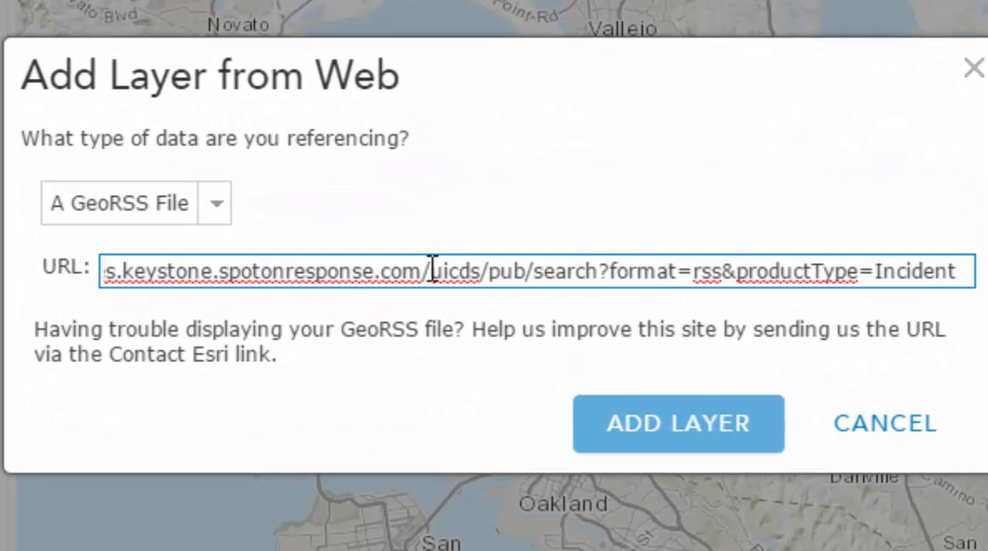
- Examine the layer URL part by part: the https protocol, the server name, the format parameter and the productType parameter
{"action": "key", "text": "Home"}
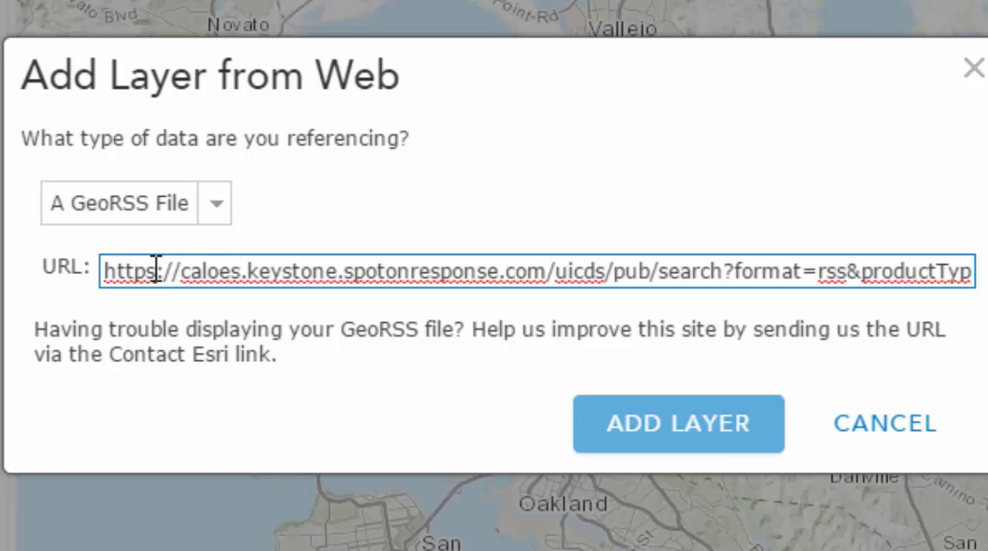
{"action": "left_click_drag", "start_coordinate": [155, 271], "coordinate": [96, 277]}
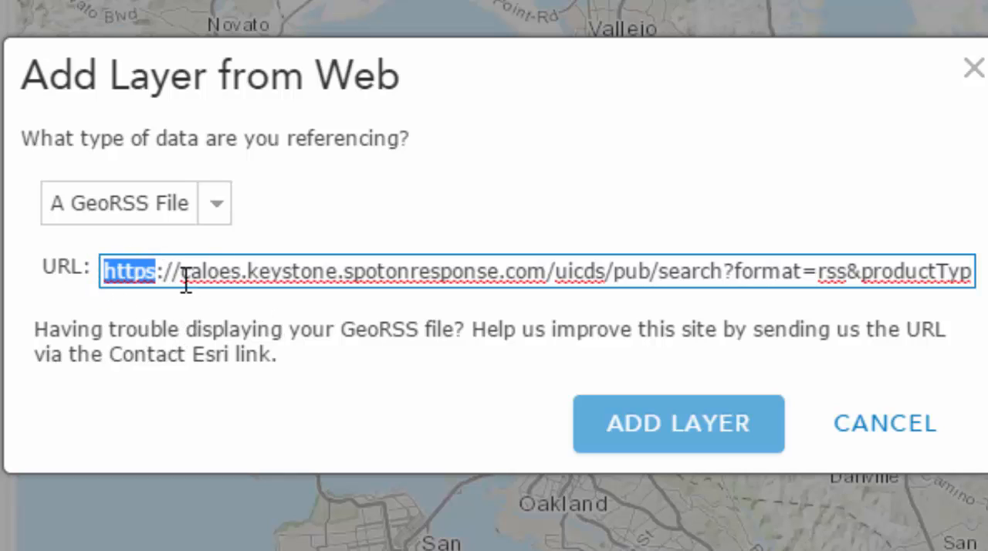
{"action": "left_click_drag", "start_coordinate": [182, 272], "coordinate": [545, 274]}
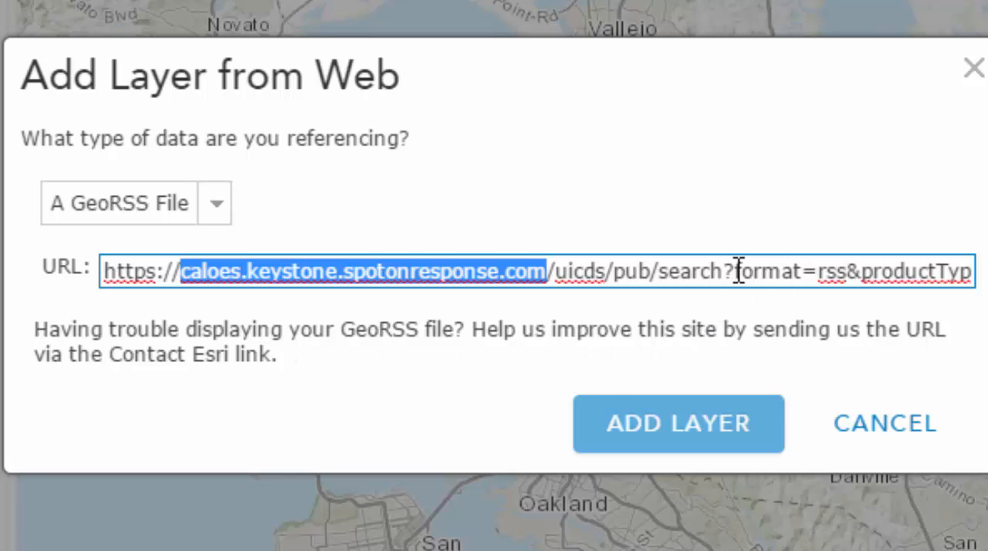
{"action": "mouse_move", "coordinate": [735, 272]}
{"action": "left_mouse_down"}
{"action": "mouse_move", "coordinate": [841, 275]}
{"action": "mouse_move", "coordinate": [734, 276]}
{"action": "left_mouse_up"}
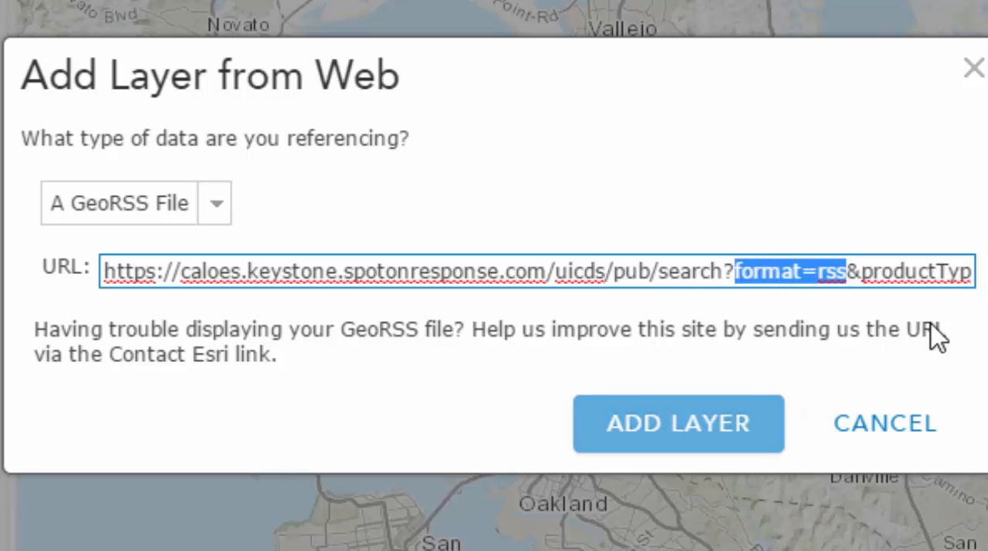
{"action": "left_click", "coordinate": [917, 272]}
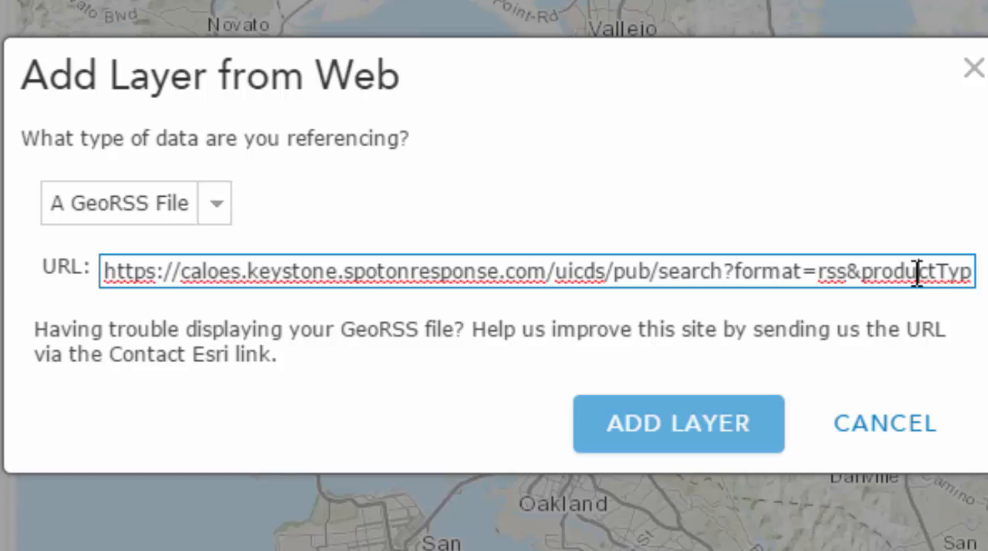
{"action": "key", "text": "End"}
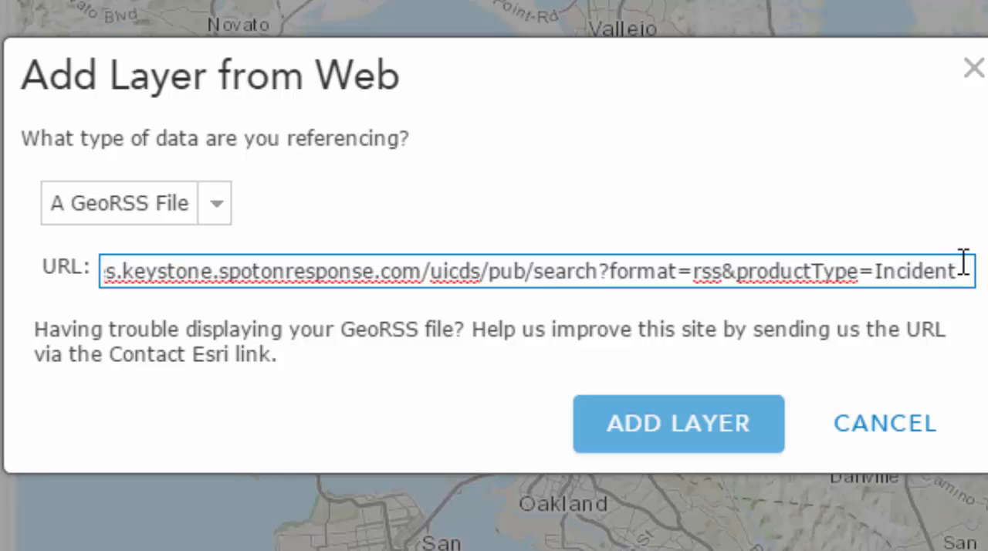
{"action": "left_click_drag", "start_coordinate": [946, 266], "coordinate": [743, 276]}
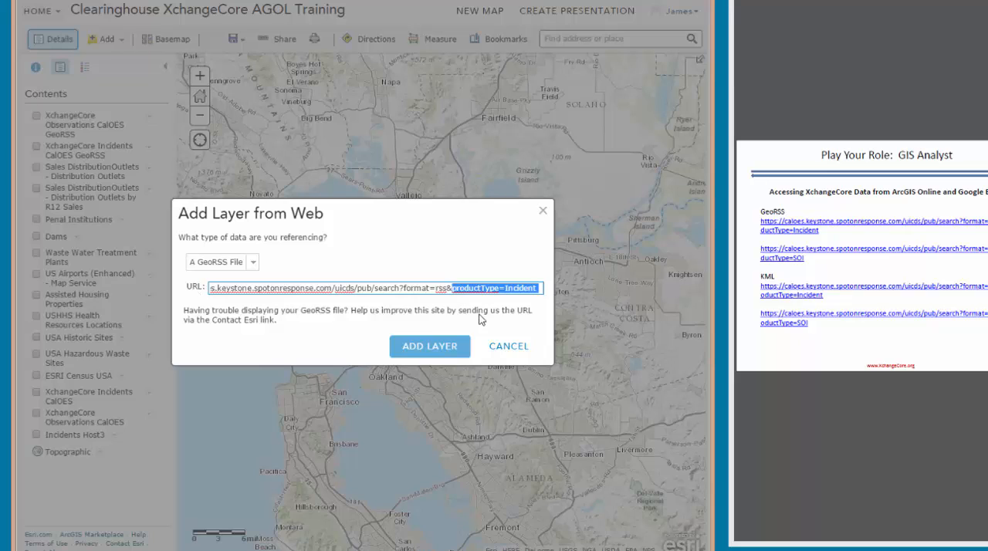
- Add the configured incident GeoRSS layer to the map and rename it XchangeCore Incidents for Training
{"action": "left_click", "coordinate": [423, 349]}
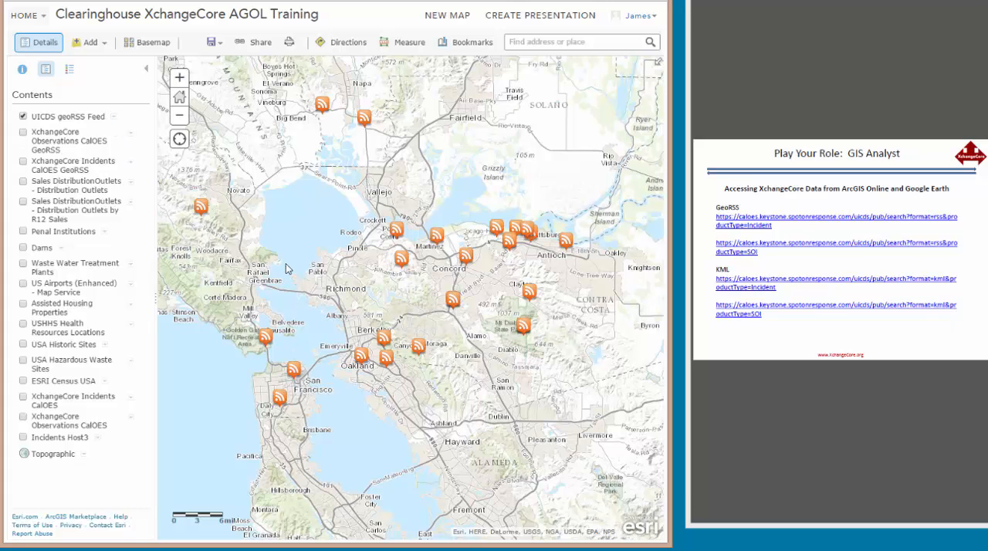
{"action": "left_click", "coordinate": [113, 119]}
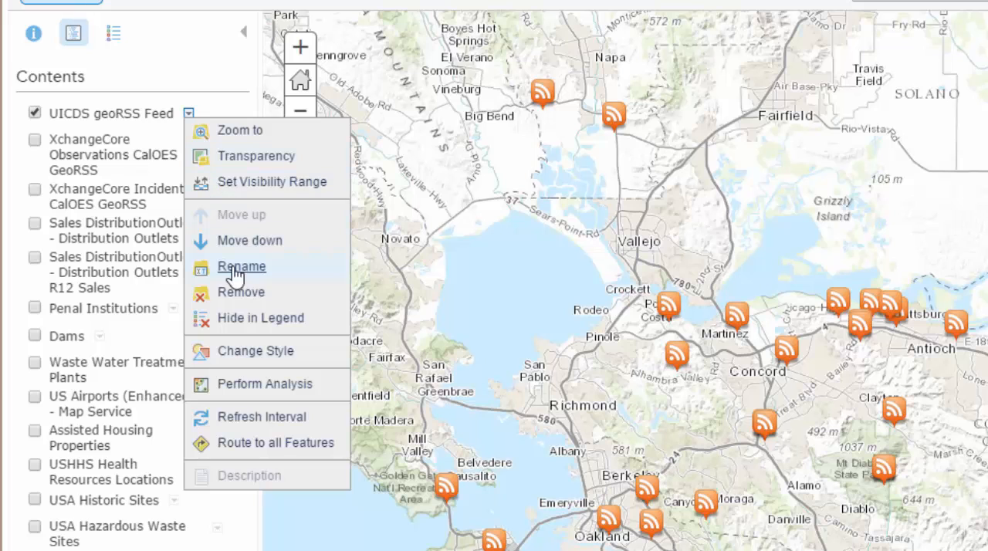
{"action": "left_click", "coordinate": [235, 269]}
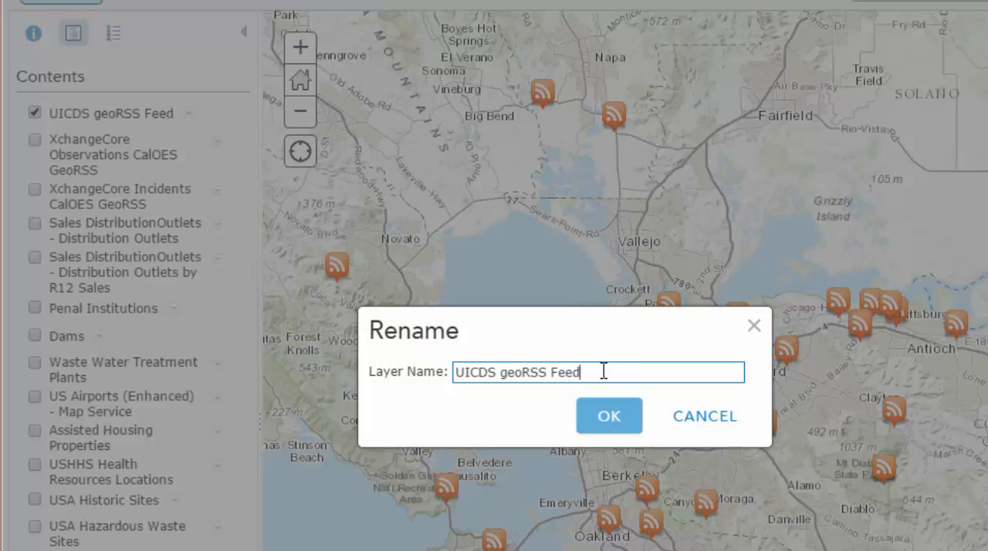
{"action": "left_click_drag", "start_coordinate": [603, 371], "coordinate": [382, 367]}
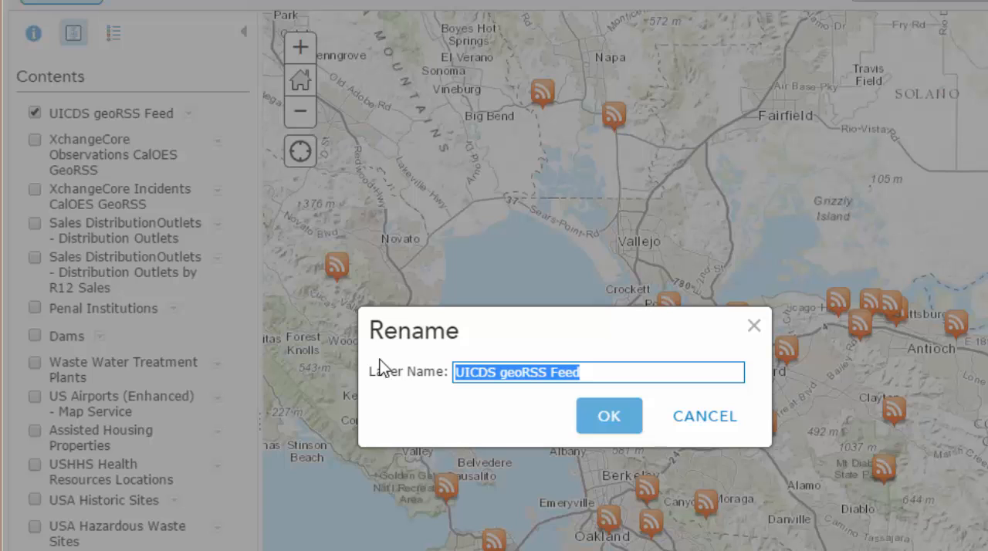
{"action": "type", "text": "XchangeCore Incid"}
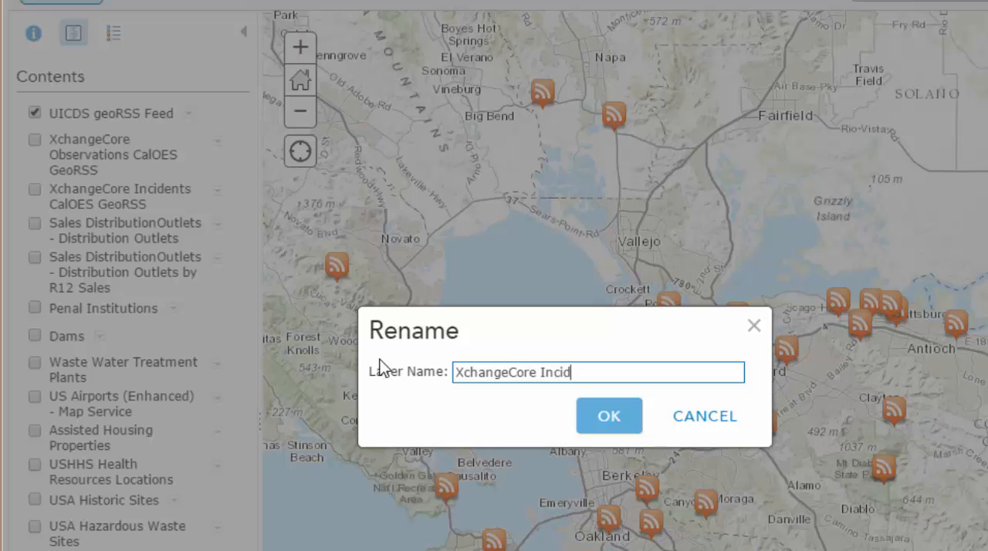
{"action": "type", "text": "ents for Training"}
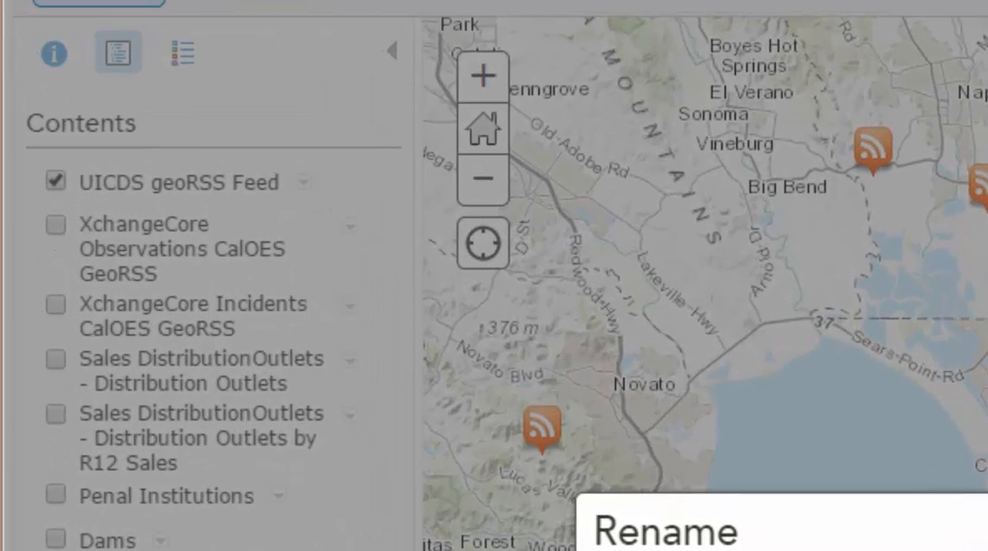
{"action": "left_click", "coordinate": [926, 550]}
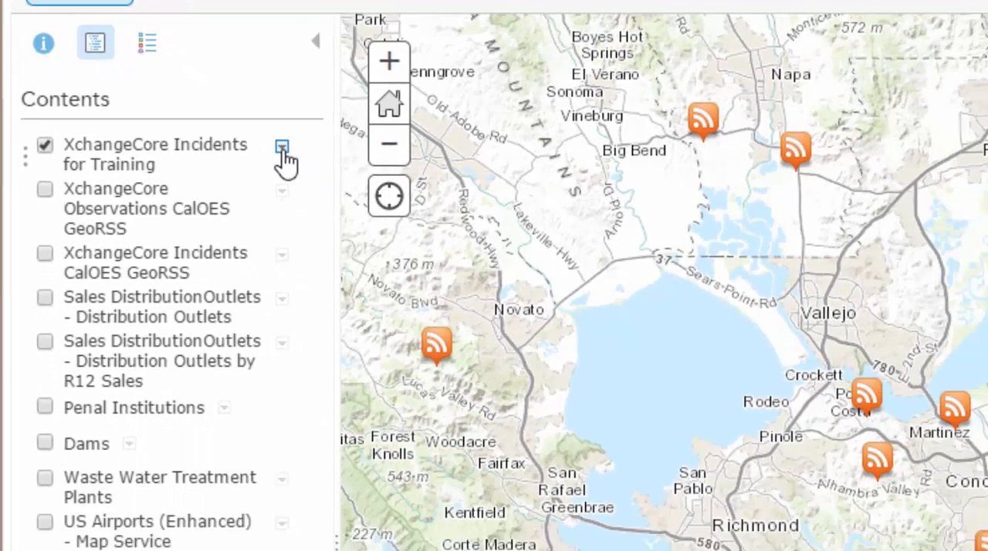
- Change the symbol of the XchangeCore Incidents for Training layer to the blue seismic wave without background from the Disasters category
{"action": "left_click", "coordinate": [398, 207]}
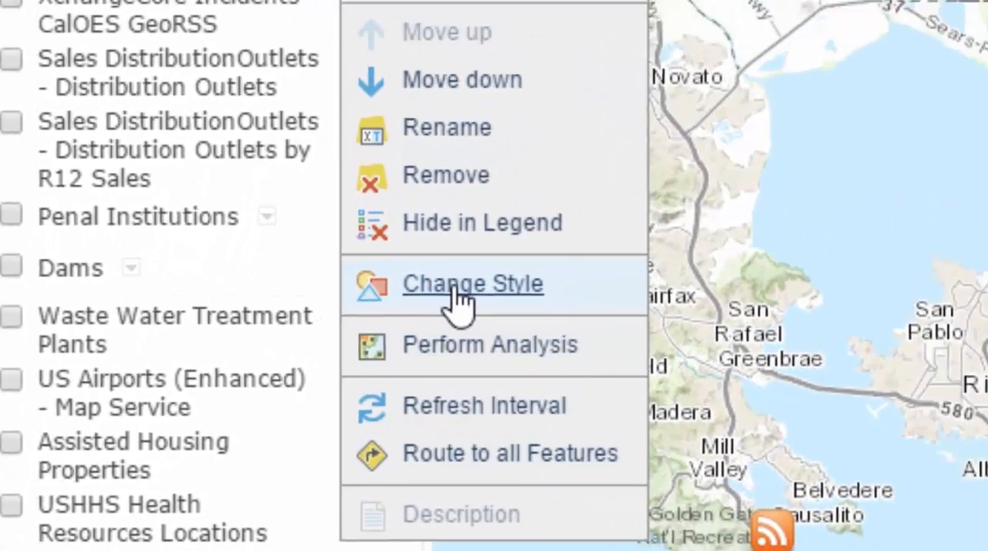
{"action": "left_click", "coordinate": [492, 270]}
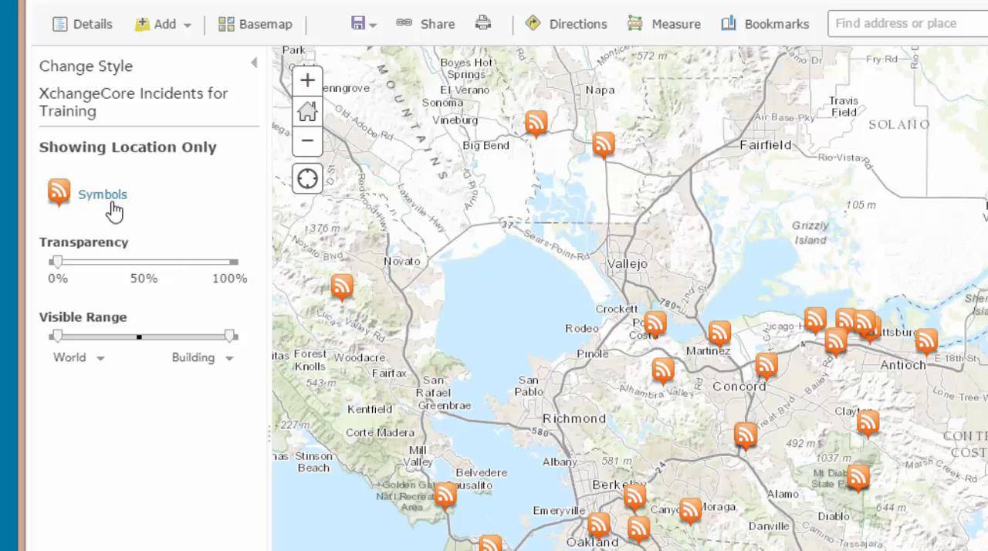
{"action": "left_click", "coordinate": [108, 197]}
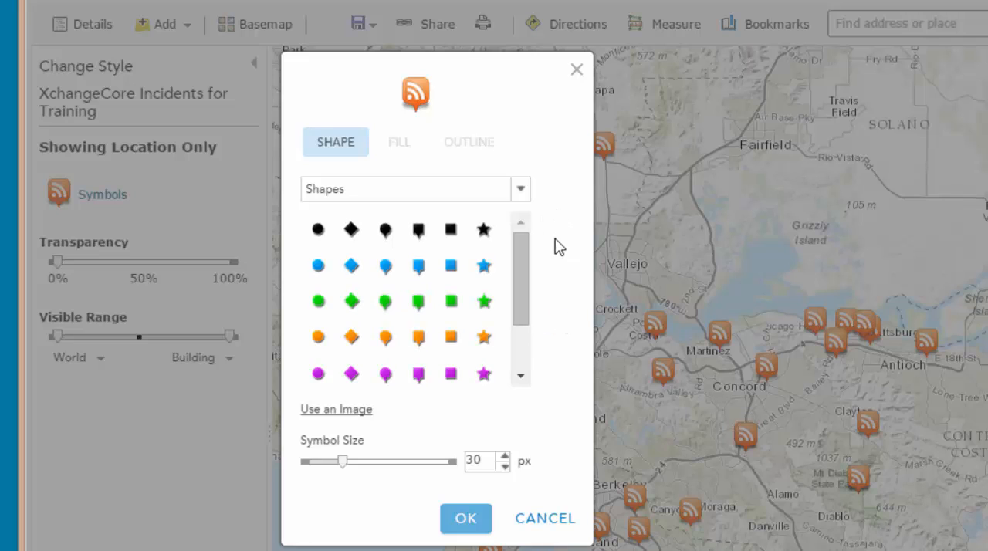
{"action": "left_click", "coordinate": [521, 194]}
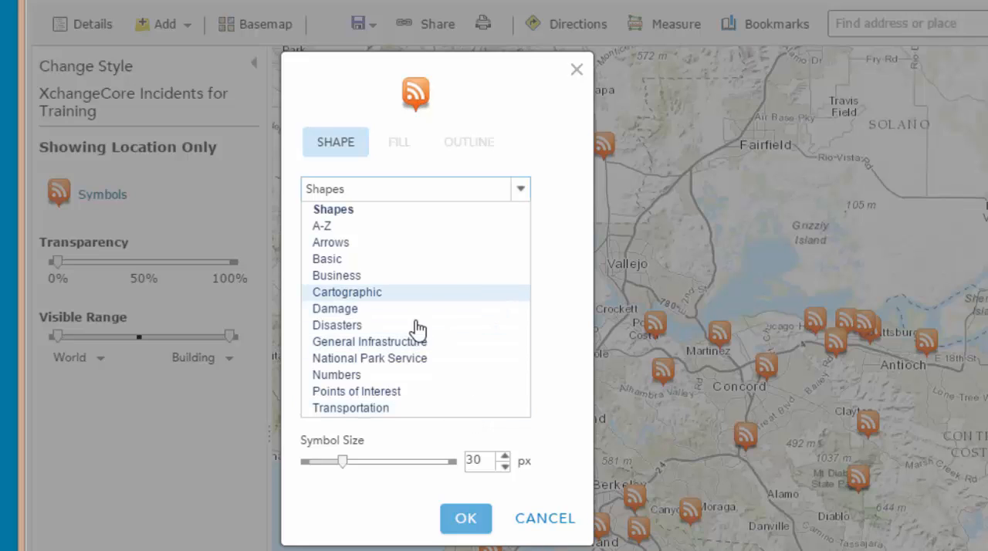
{"action": "left_click", "coordinate": [386, 325]}
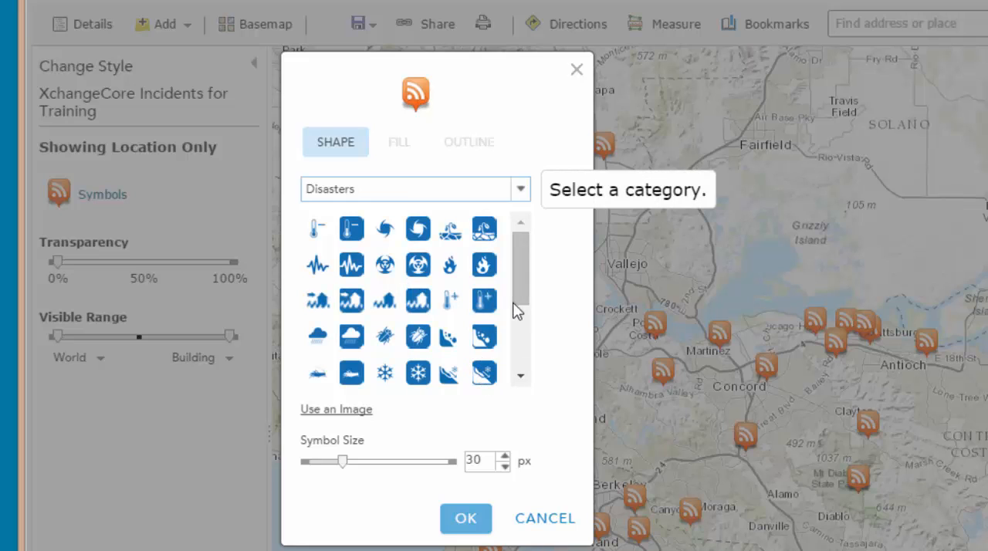
{"action": "left_click_drag", "start_coordinate": [520, 267], "coordinate": [514, 353]}
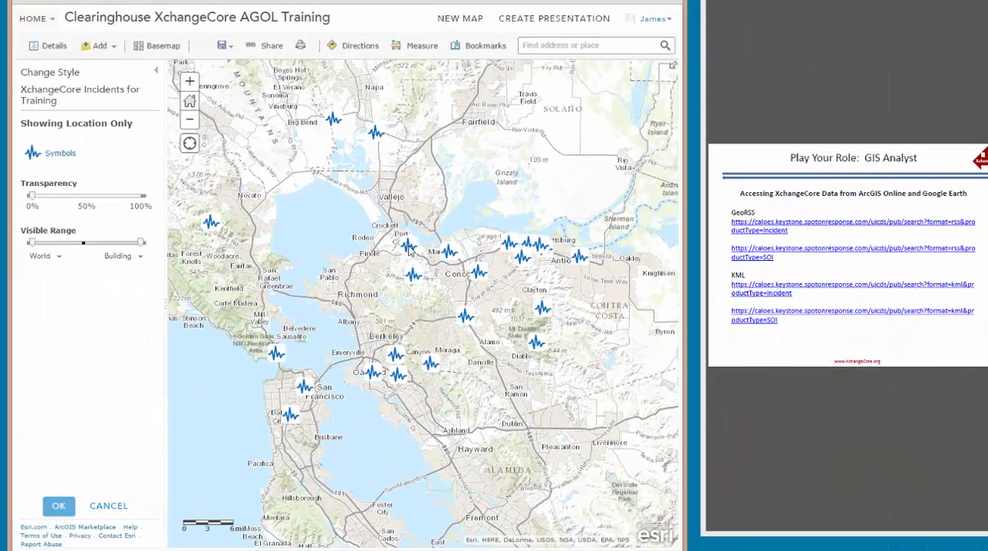
- Check the pop-ups of the incidents near Port Costa and south of Clayton, and accept the incident layer's style change
{"action": "left_click", "coordinate": [409, 247]}
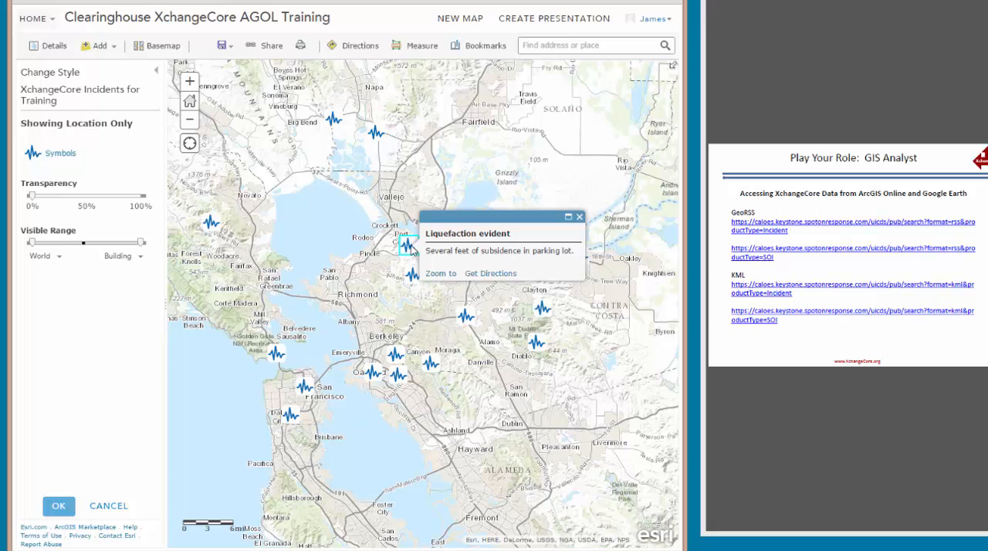
{"action": "left_click", "coordinate": [580, 218]}
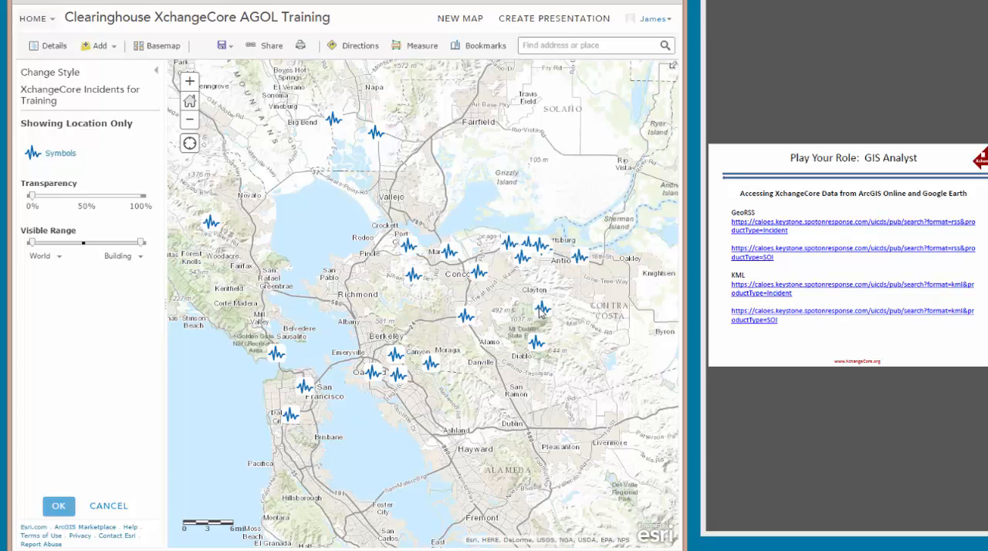
{"action": "left_click", "coordinate": [542, 309]}
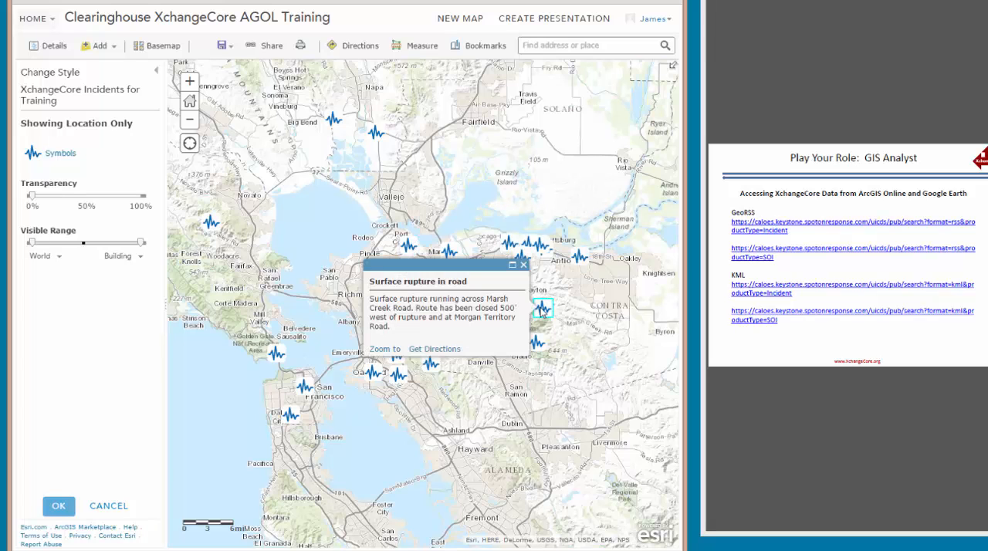
{"action": "left_click", "coordinate": [524, 266]}
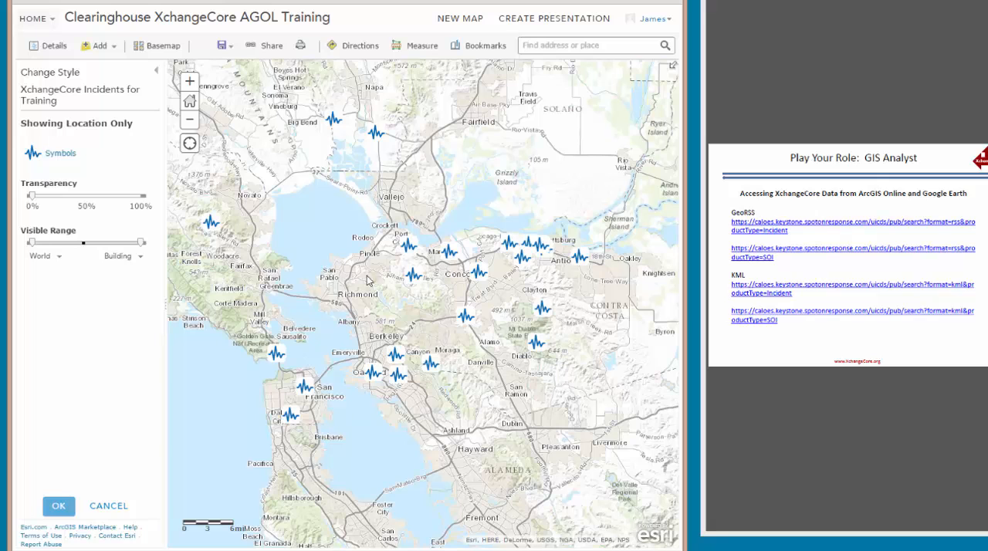
{"action": "left_click", "coordinate": [60, 508]}
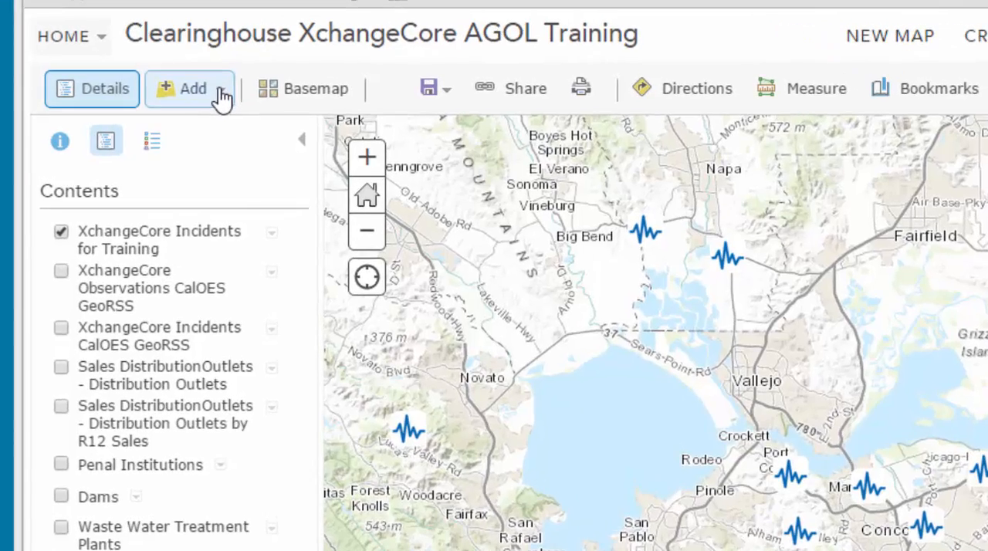
{"action": "left_click", "coordinate": [221, 96]}
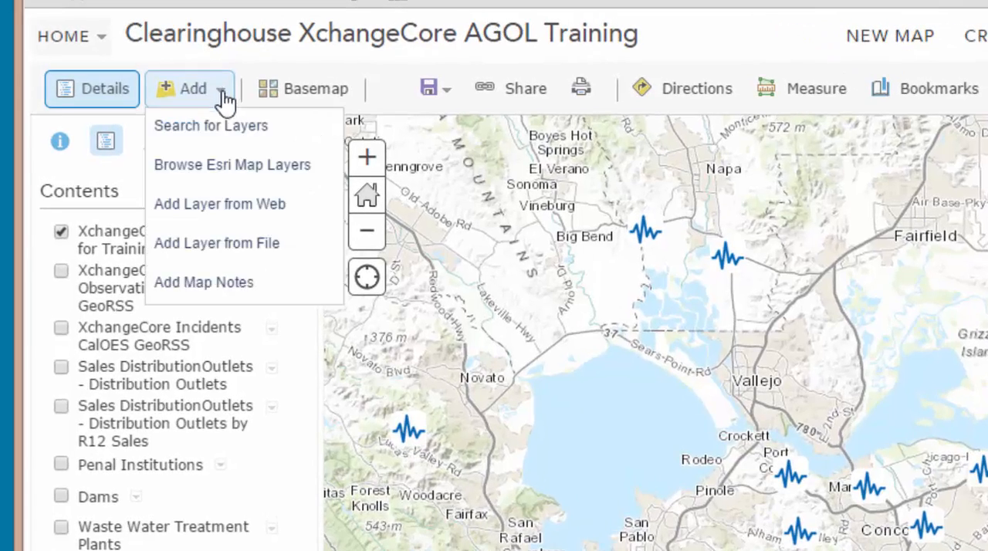
{"action": "left_click", "coordinate": [242, 205]}
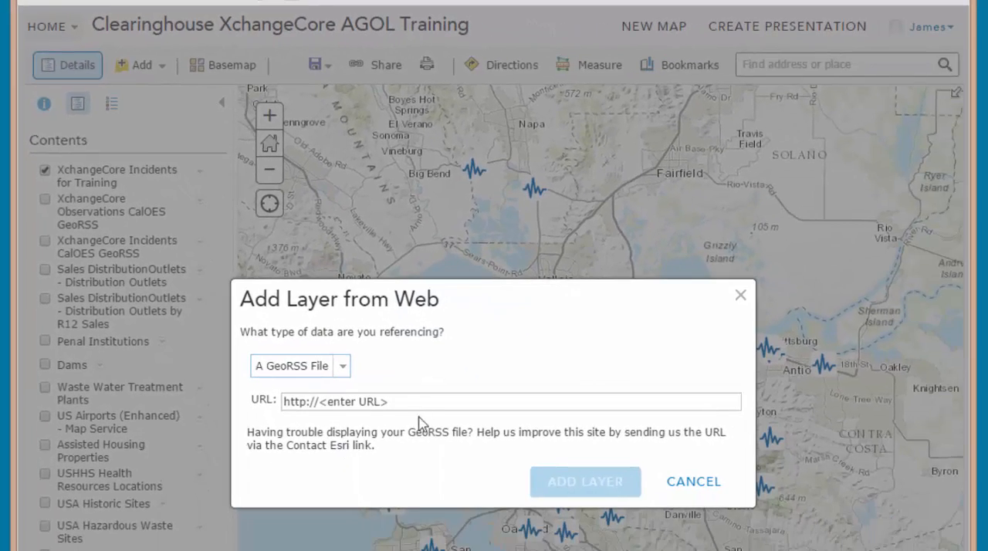
{"action": "left_click", "coordinate": [417, 401]}
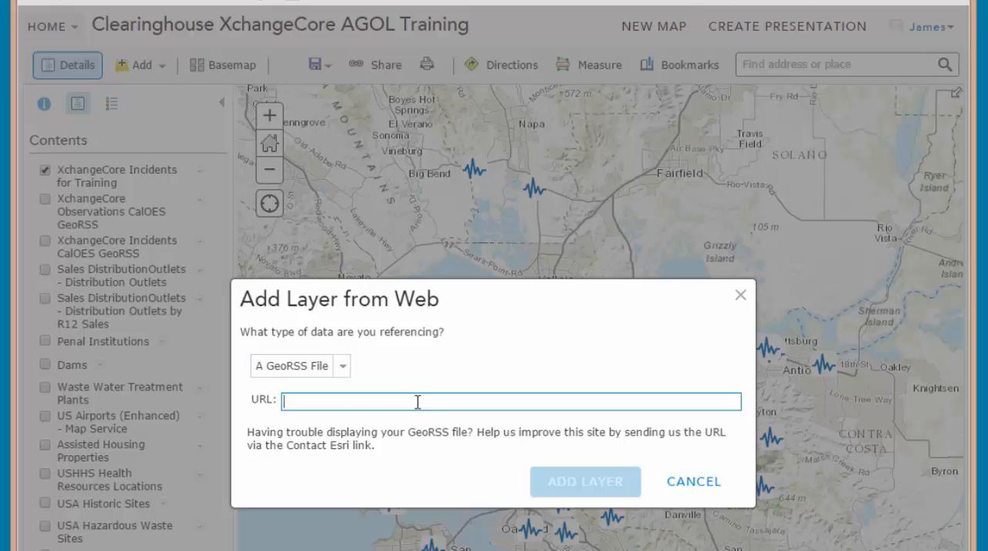
{"action": "key", "text": "ctrl+v"}
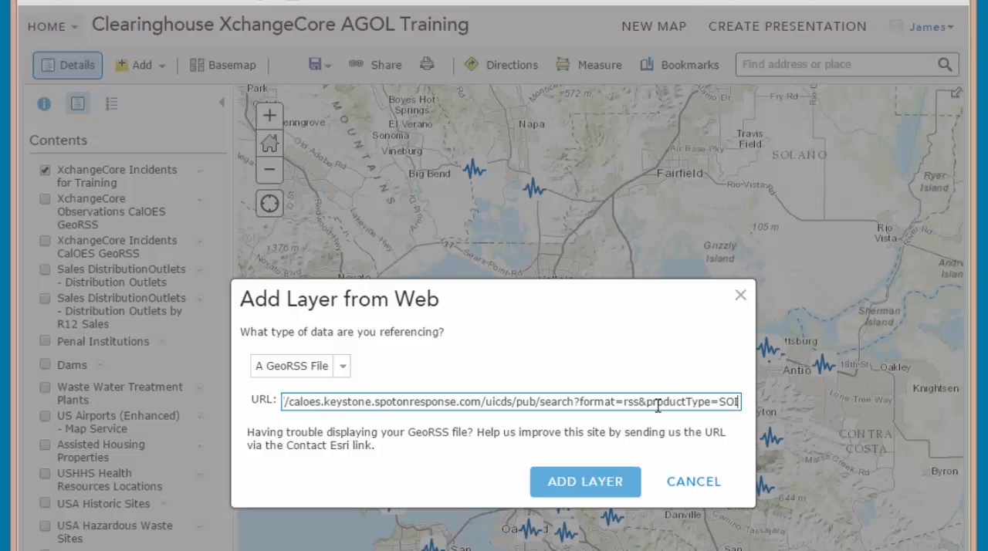
{"action": "left_click", "coordinate": [588, 484]}
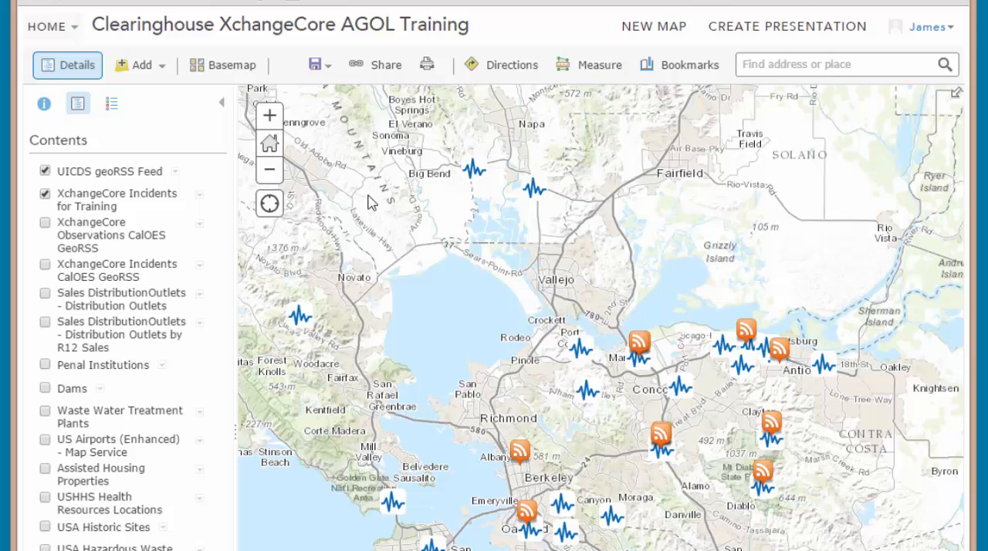
- Rename the UICDS geoRSS Feed layer as XchangeCore Observations for Training
{"action": "left_click", "coordinate": [175, 171]}
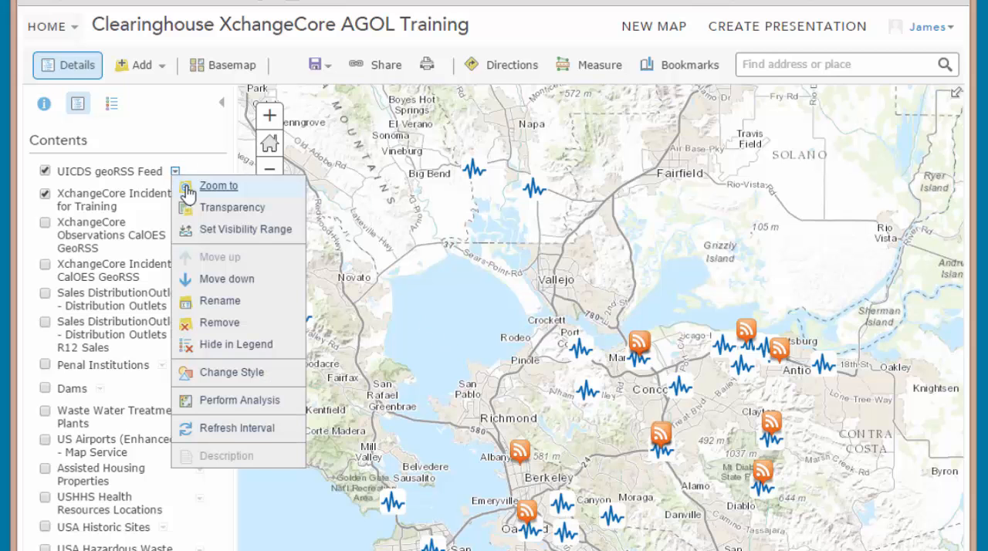
{"action": "left_click", "coordinate": [233, 305]}
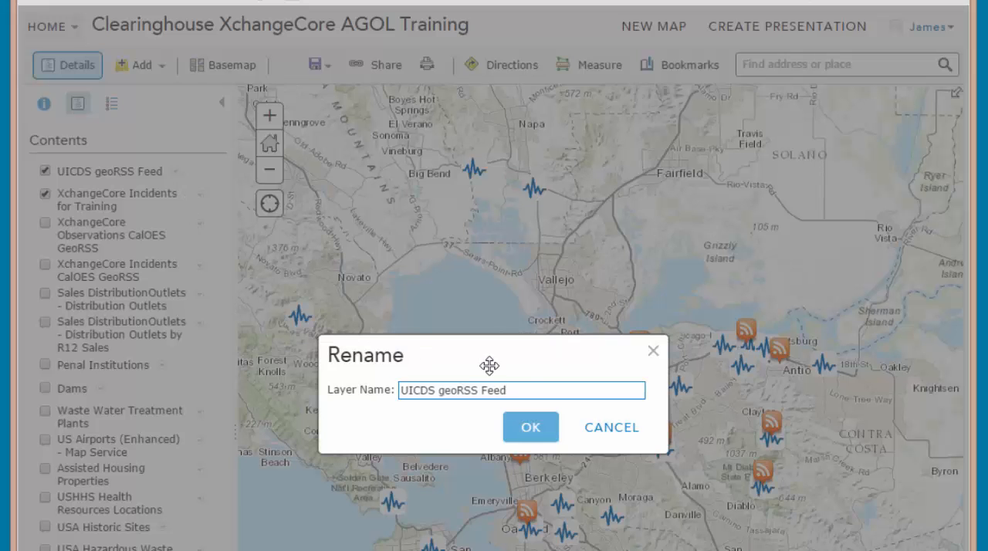
{"action": "left_click_drag", "start_coordinate": [523, 390], "coordinate": [380, 391]}
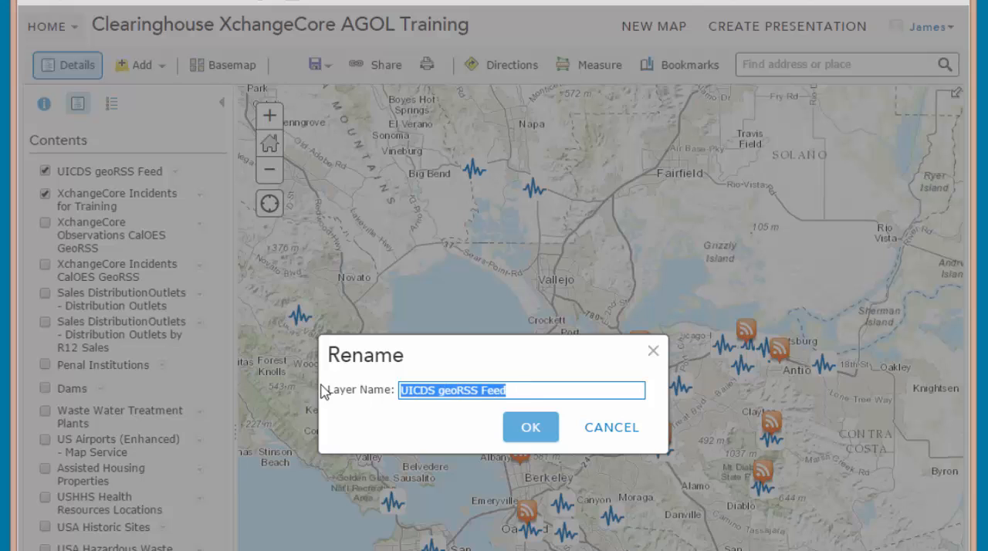
{"action": "type", "text": "X"}
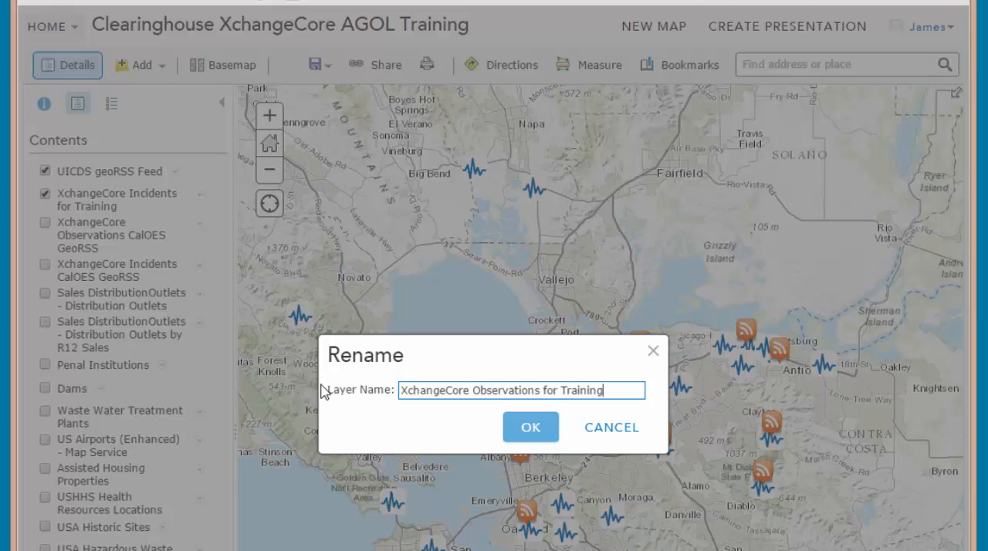
{"action": "left_click", "coordinate": [530, 437]}
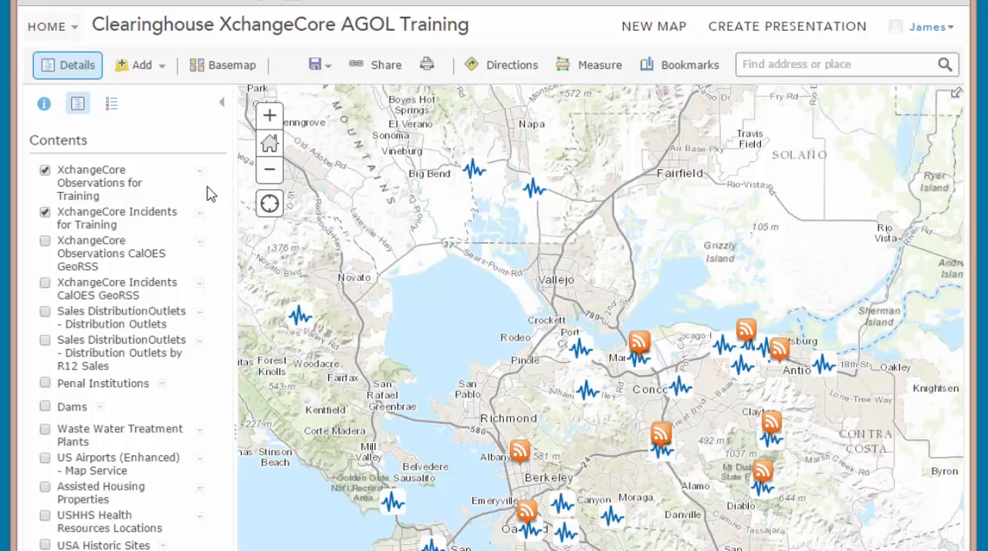
- Change the symbol of the XchangeCore Observations for Training layer to the light blue double circle from the Cartographic category
{"action": "left_click", "coordinate": [200, 173]}
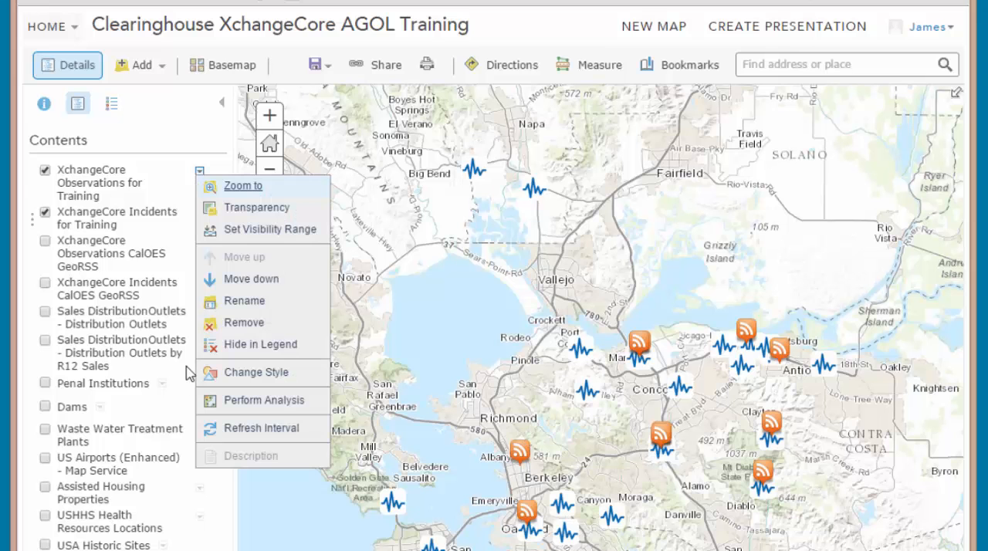
{"action": "left_click", "coordinate": [263, 373]}
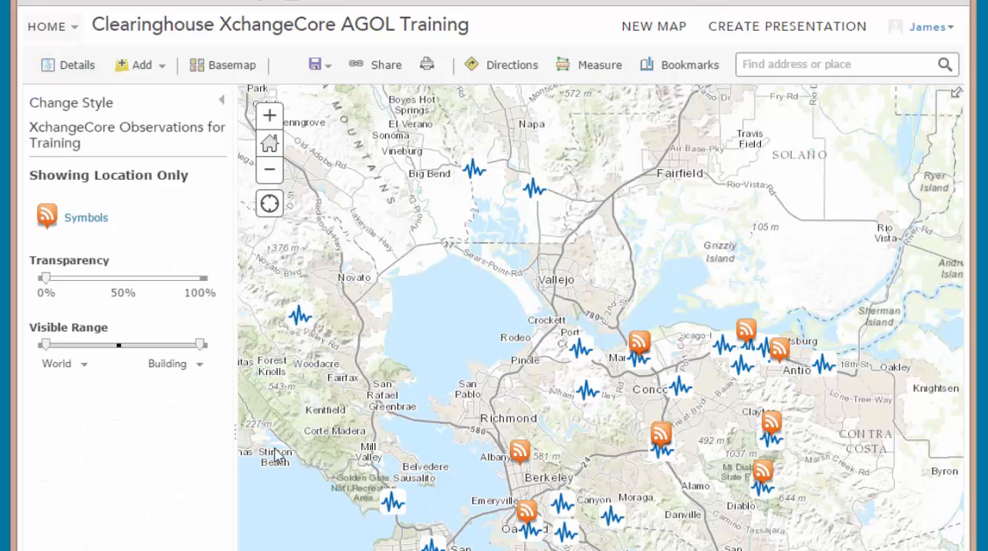
{"action": "left_click", "coordinate": [94, 224]}
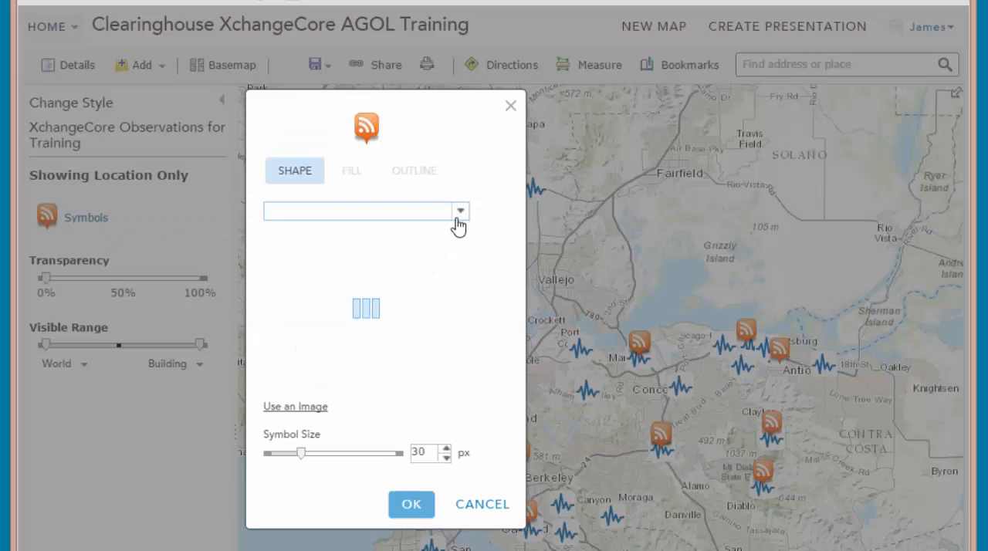
{"action": "left_click", "coordinate": [457, 216]}
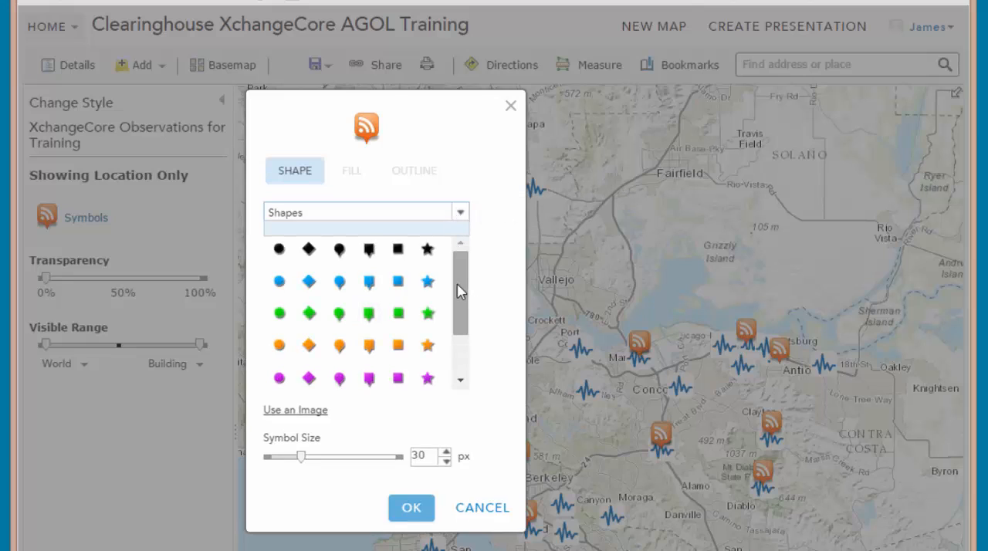
{"action": "left_click_drag", "start_coordinate": [459, 286], "coordinate": [468, 306]}
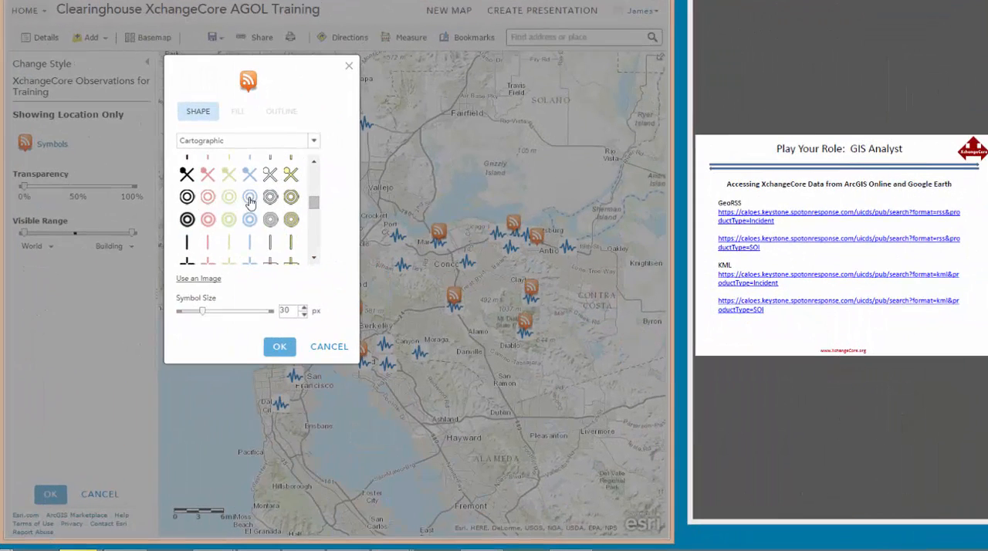
{"action": "left_click", "coordinate": [276, 344]}
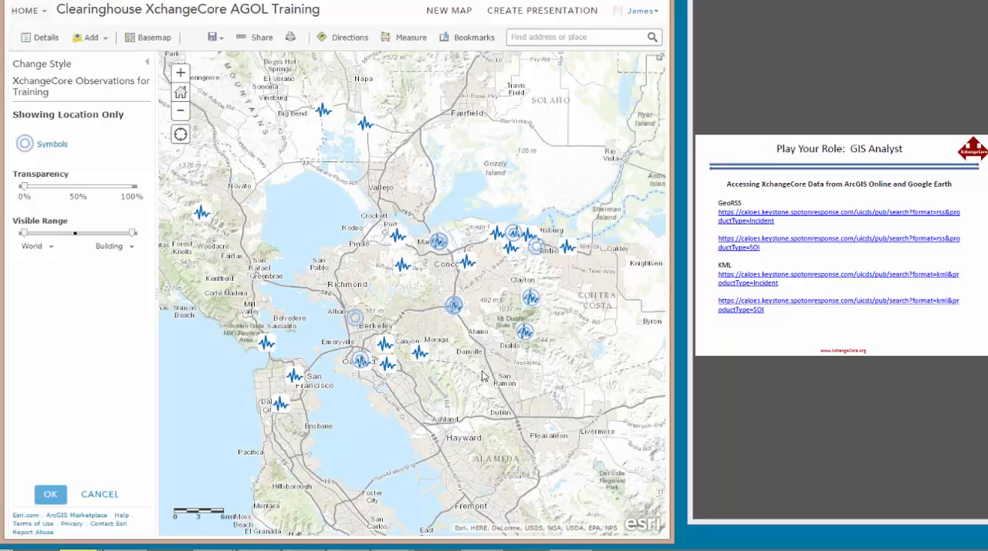
- Check the pop-up of the observation near Antioch and page through the stacked observations northwest of Alamo up to the fourth record
{"action": "left_click", "coordinate": [538, 249]}
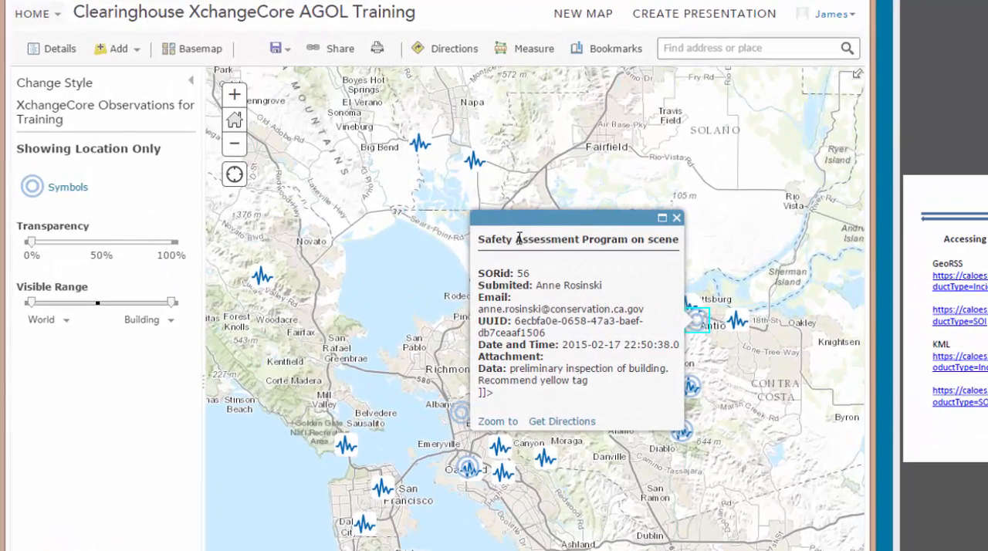
{"action": "left_click", "coordinate": [677, 218]}
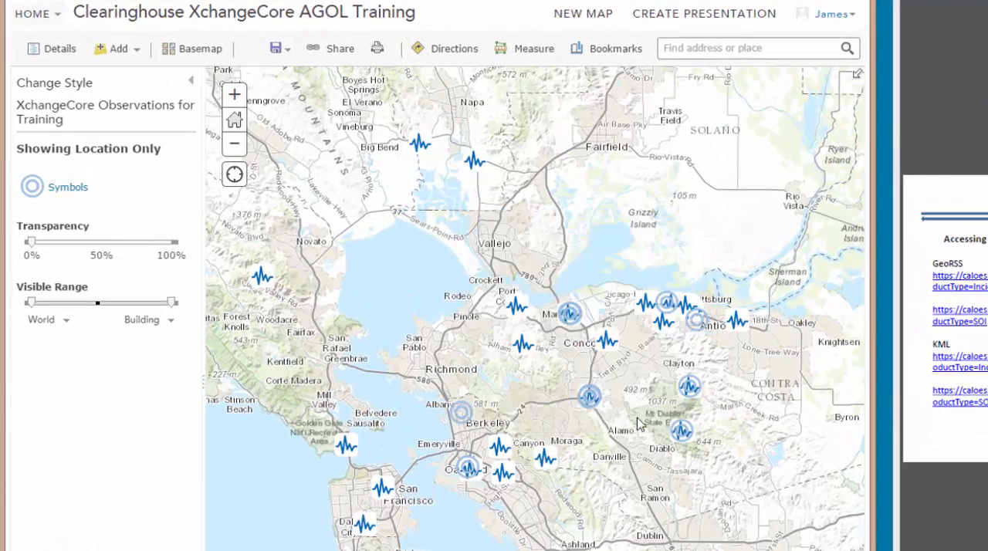
{"action": "left_click", "coordinate": [589, 399]}
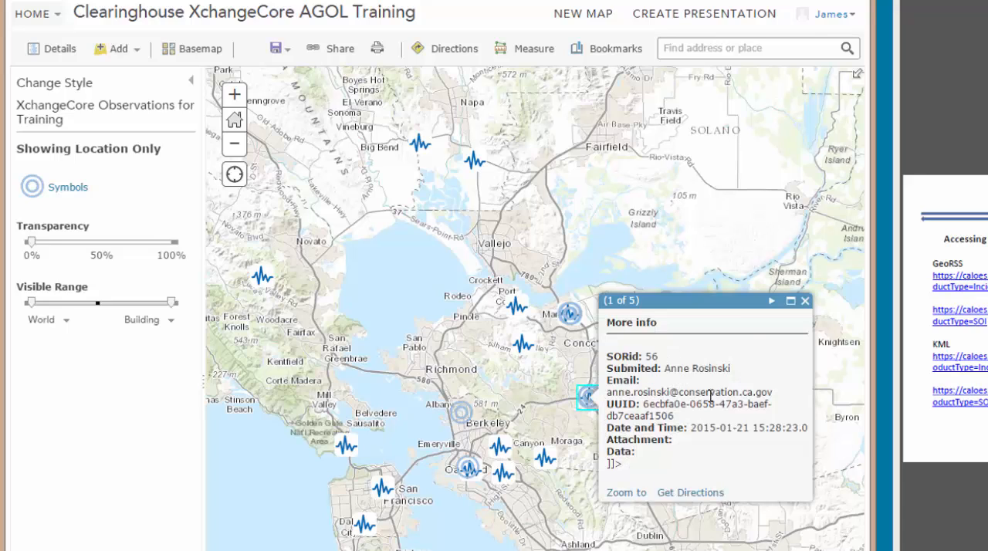
{"action": "left_click", "coordinate": [771, 302]}
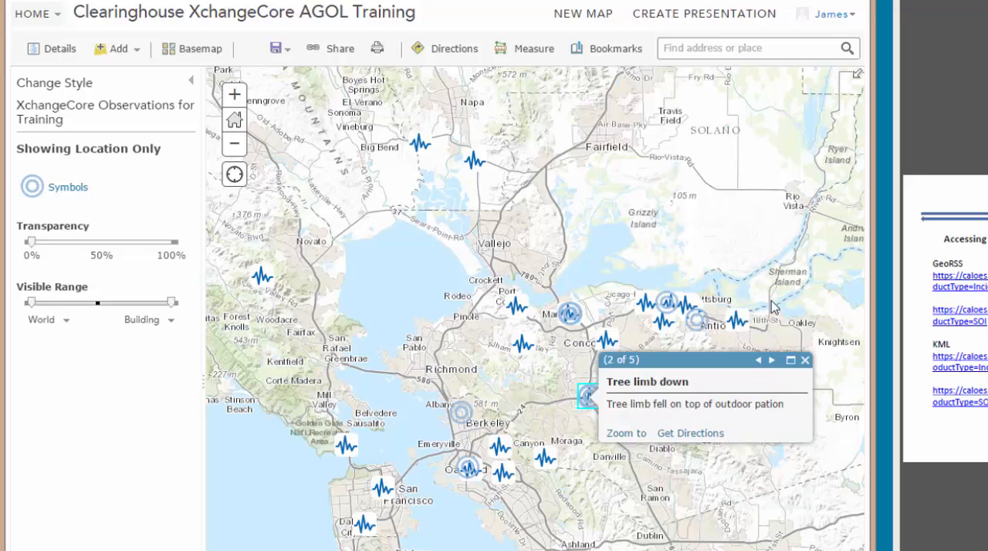
{"action": "left_click", "coordinate": [772, 361]}
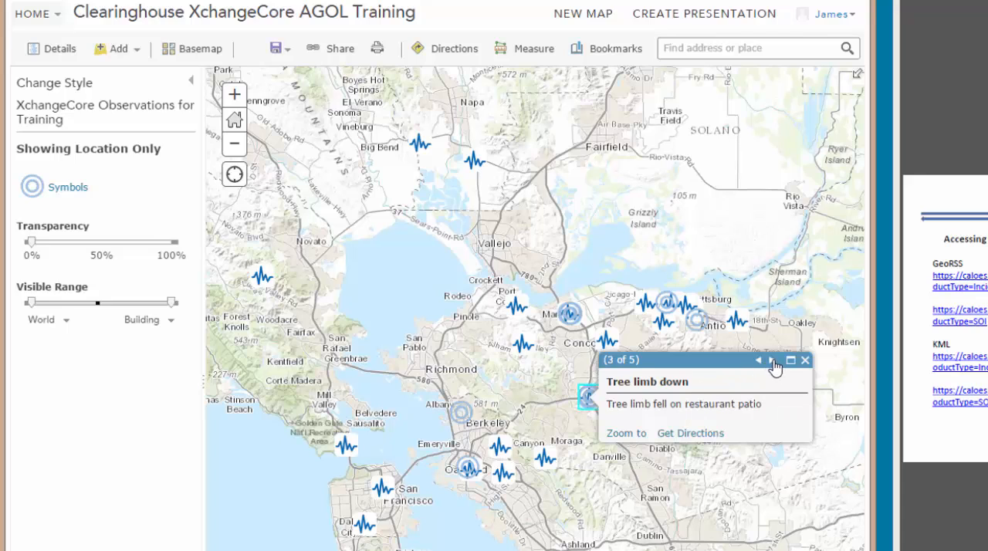
{"action": "left_click", "coordinate": [772, 362]}
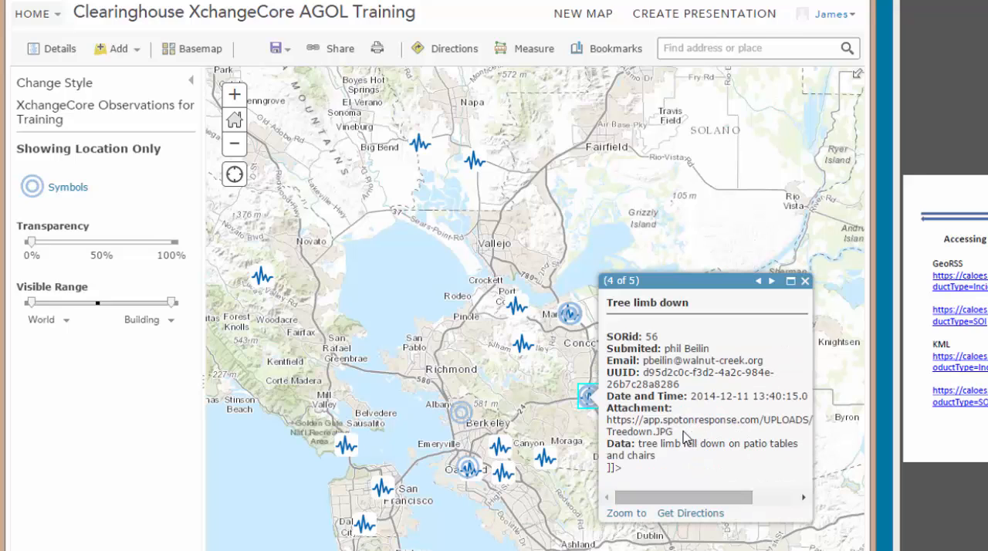
- View the Treedown.JPG attachment of the tree limb observation from its URL, return to the map and close the pop-up
{"action": "left_click_drag", "start_coordinate": [683, 436], "coordinate": [613, 424]}
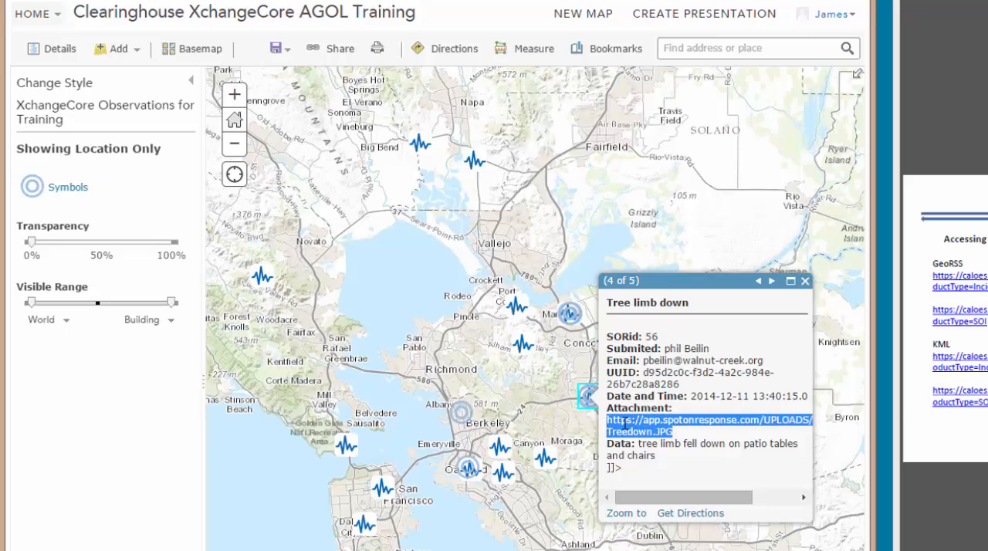
{"action": "right_click", "coordinate": [624, 423]}
{"action": "left_click", "coordinate": [713, 466]}
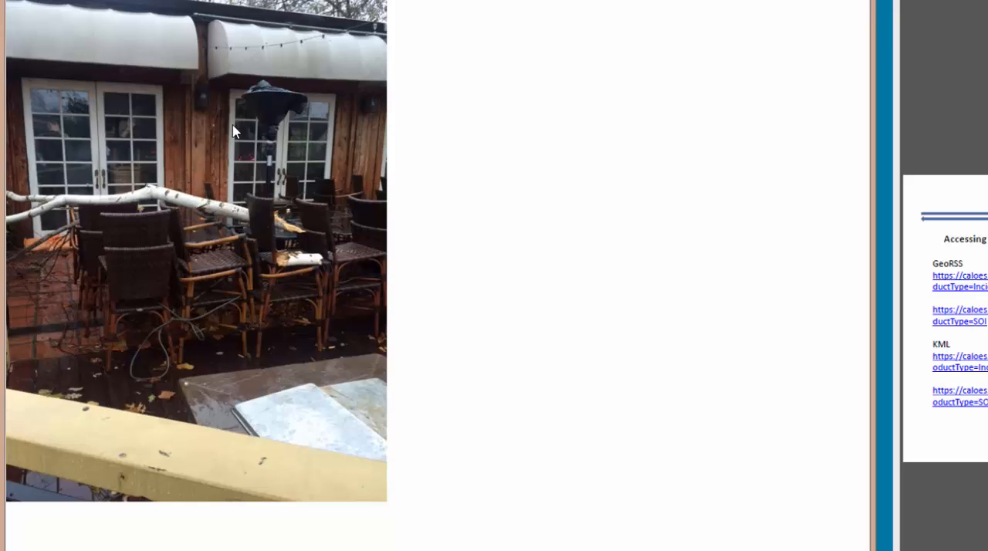
{"action": "left_click", "coordinate": [118, 1]}
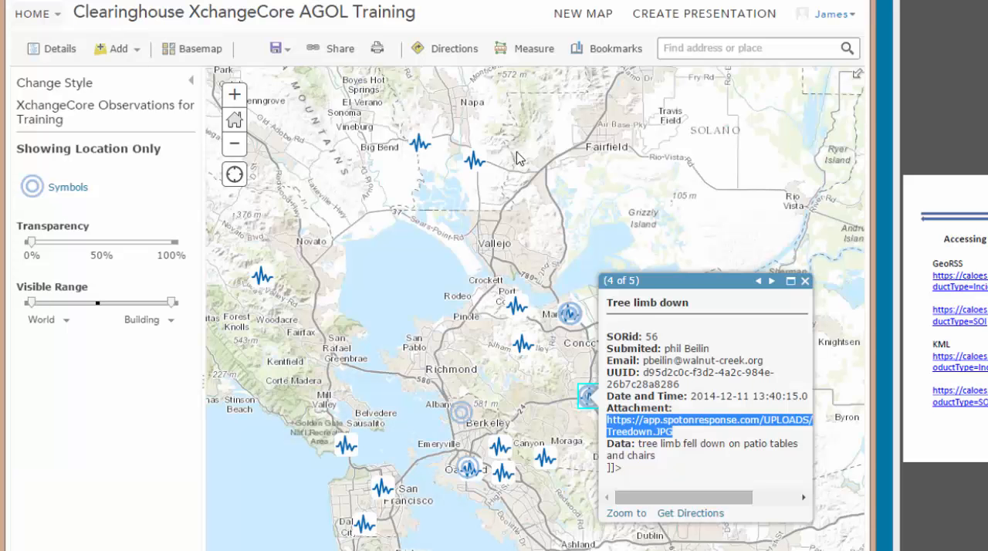
{"action": "left_click", "coordinate": [807, 283]}
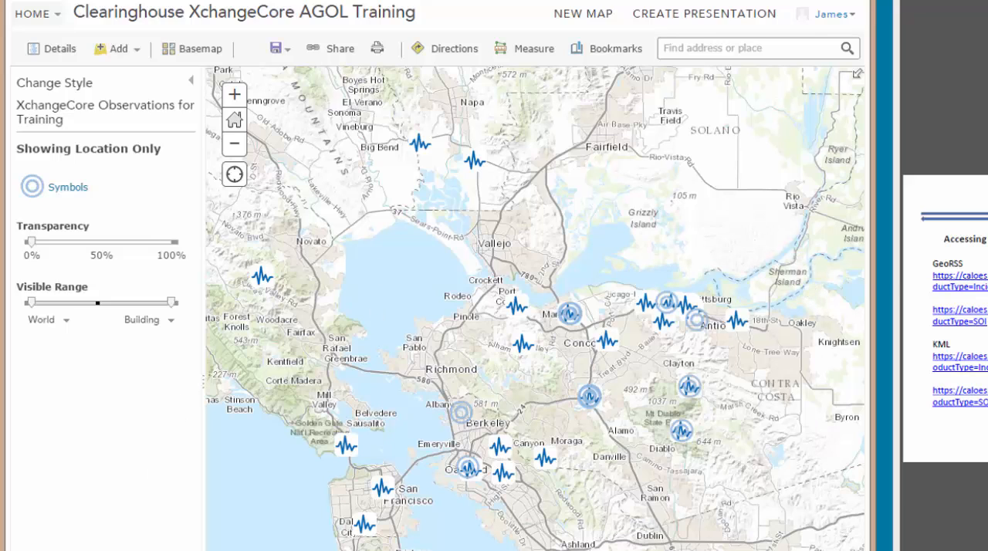
- Switch to Google Earth and start a new network link in My Places named XchangeCore Incidents for Tarining
{"action": "left_click", "coordinate": [106, 549]}
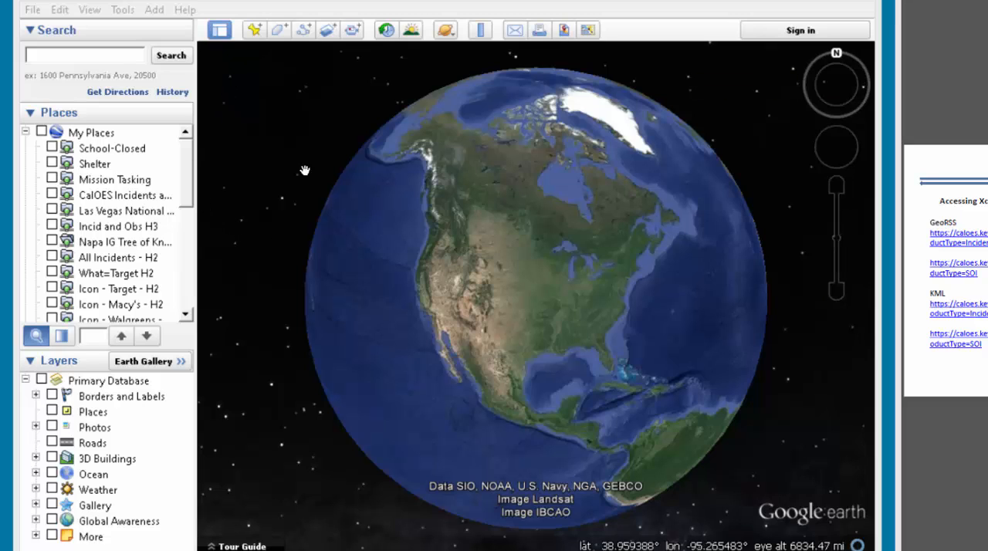
{"action": "left_click", "coordinate": [117, 132]}
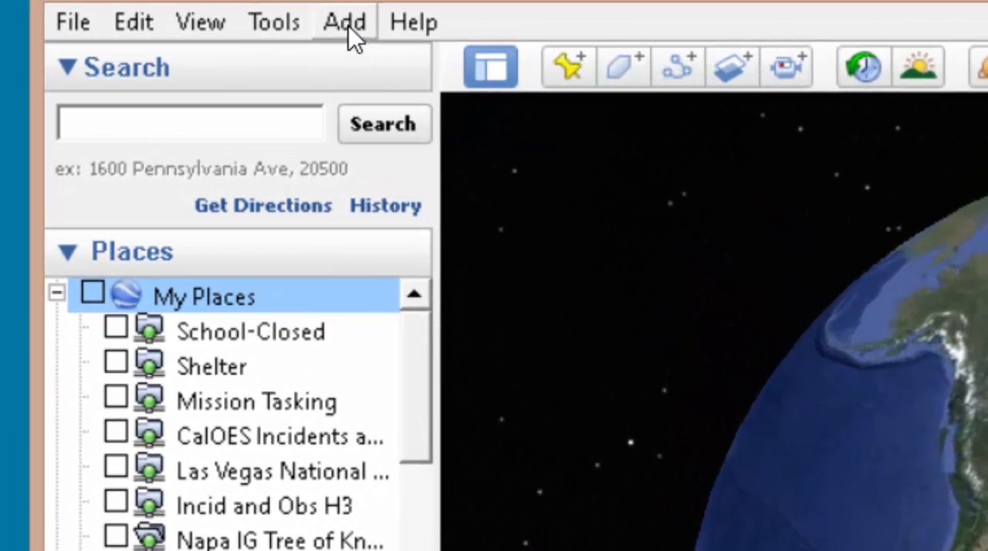
{"action": "left_click", "coordinate": [348, 26]}
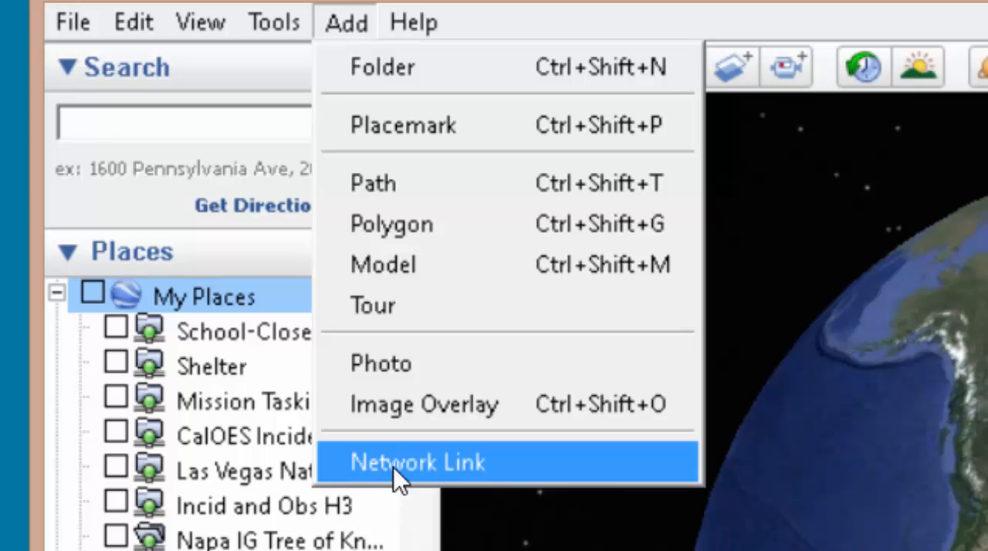
{"action": "left_click", "coordinate": [287, 328]}
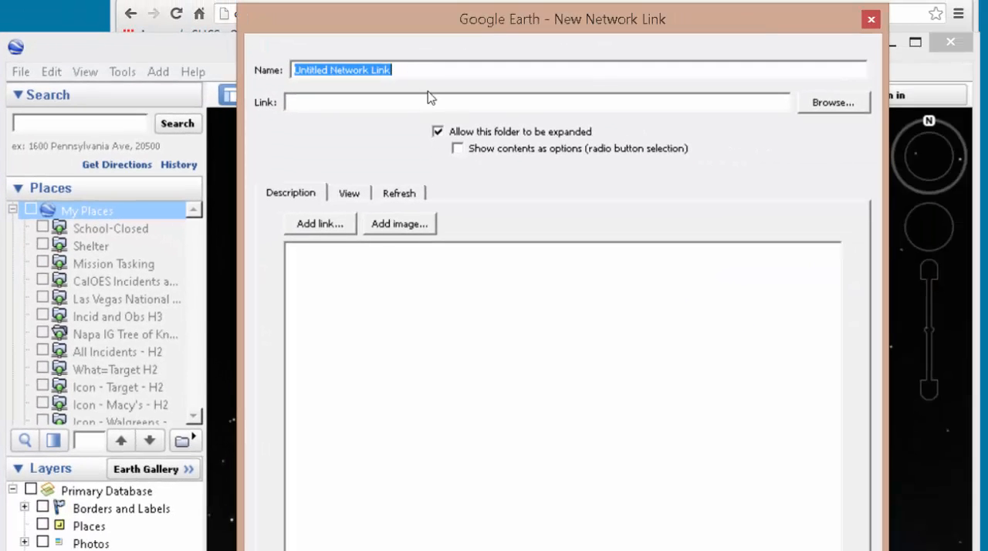
{"action": "type", "text": "Xchang"}
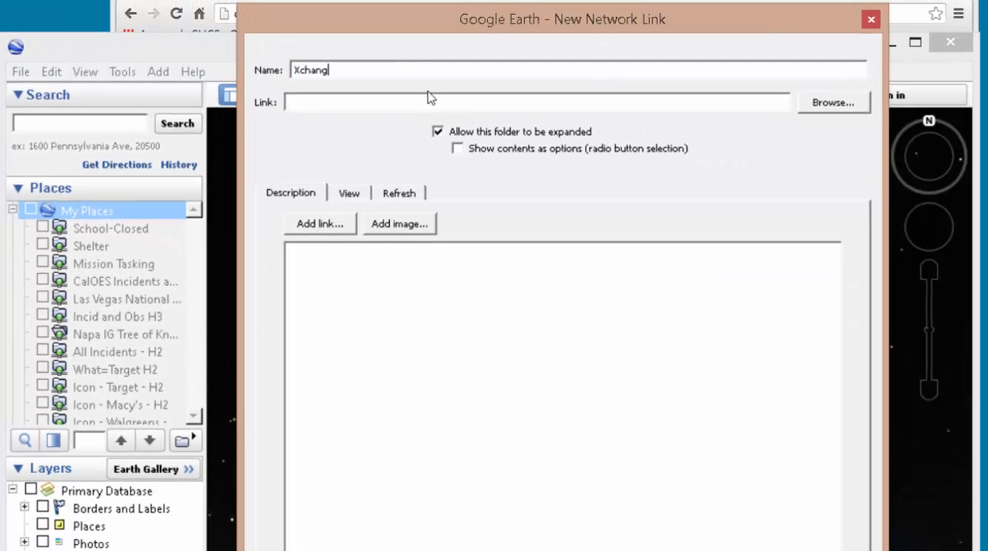
{"action": "type", "text": "eC"}
{"action": "type", "text": "ore "}
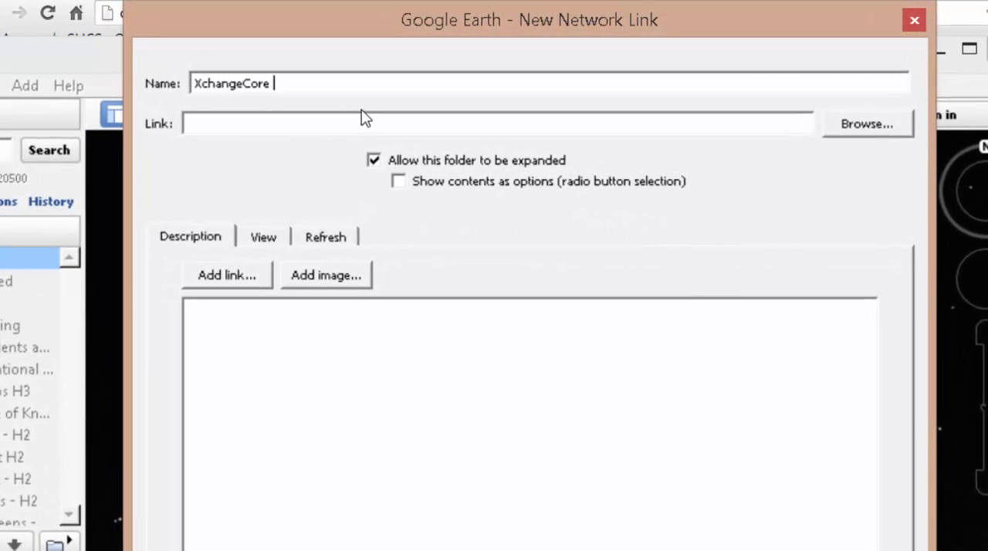
{"action": "type", "text": "Incidents for Training"}
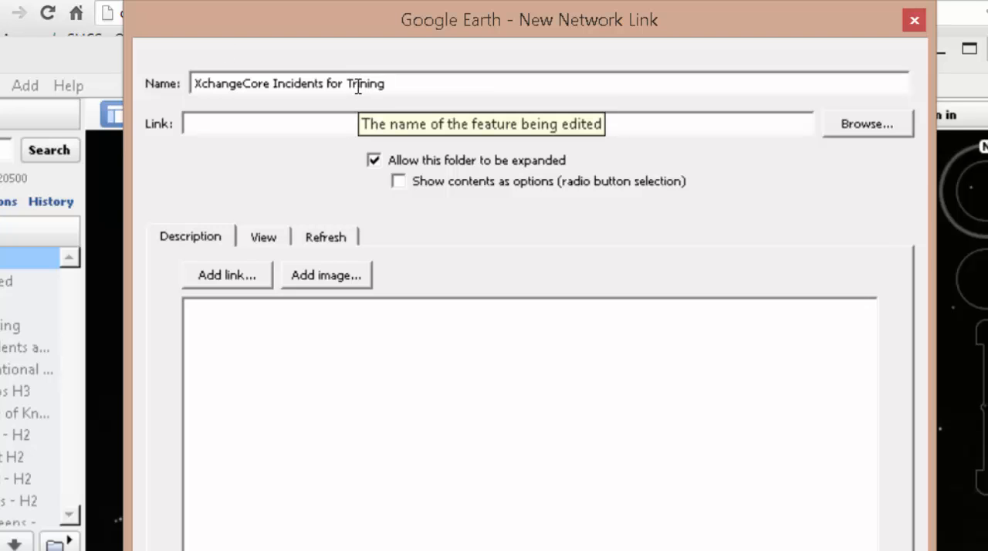
{"action": "left_click", "coordinate": [355, 85]}
{"action": "type", "text": "a"}
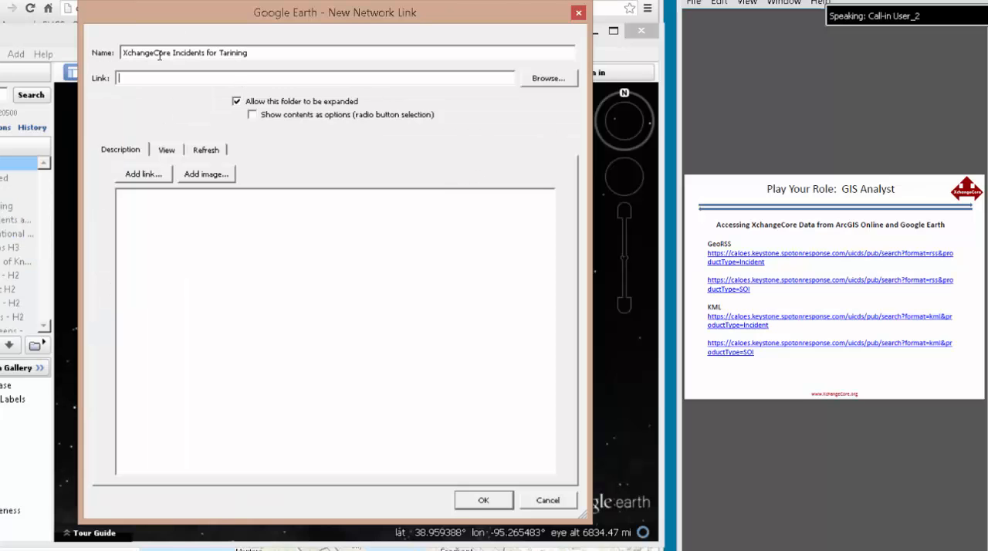
{"action": "key", "text": "ctrl+v"}
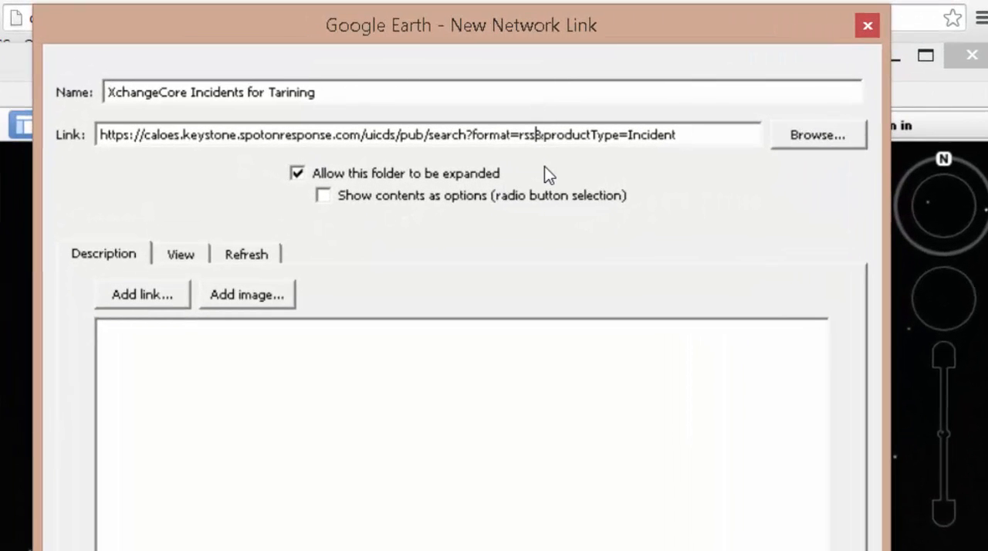
{"action": "key", "text": "BackSpace"}
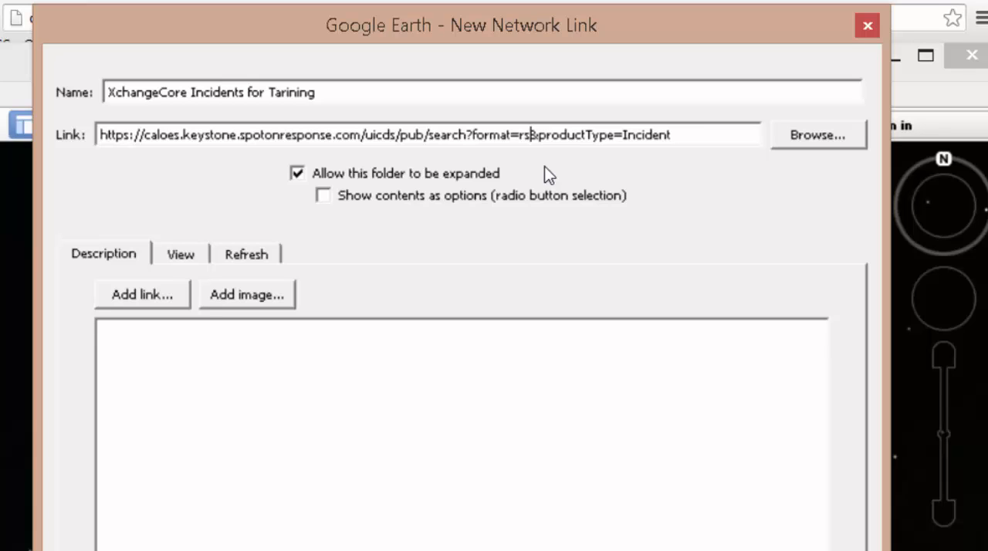
{"action": "key", "text": "BackSpace"}
{"action": "key", "text": "BackSpace"}
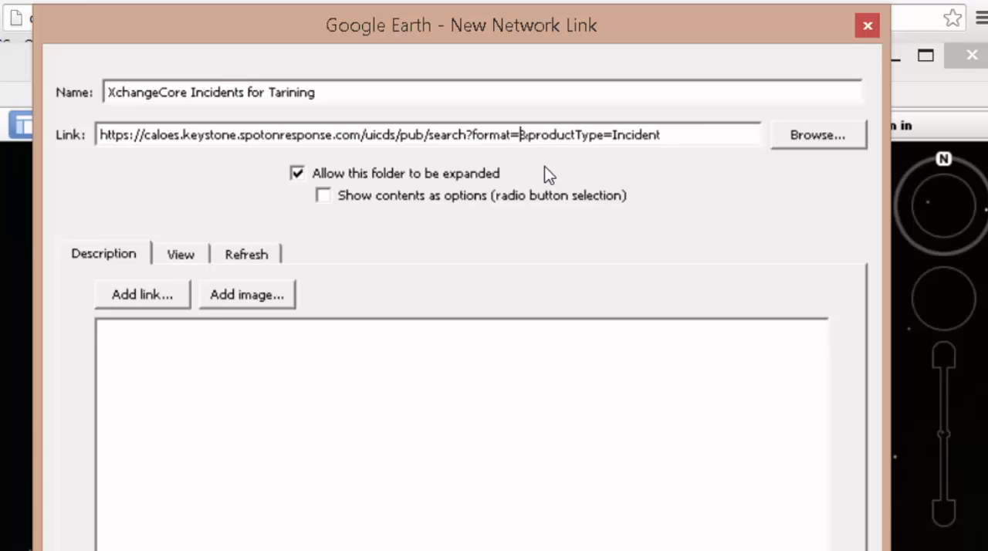
{"action": "type", "text": "kml"}
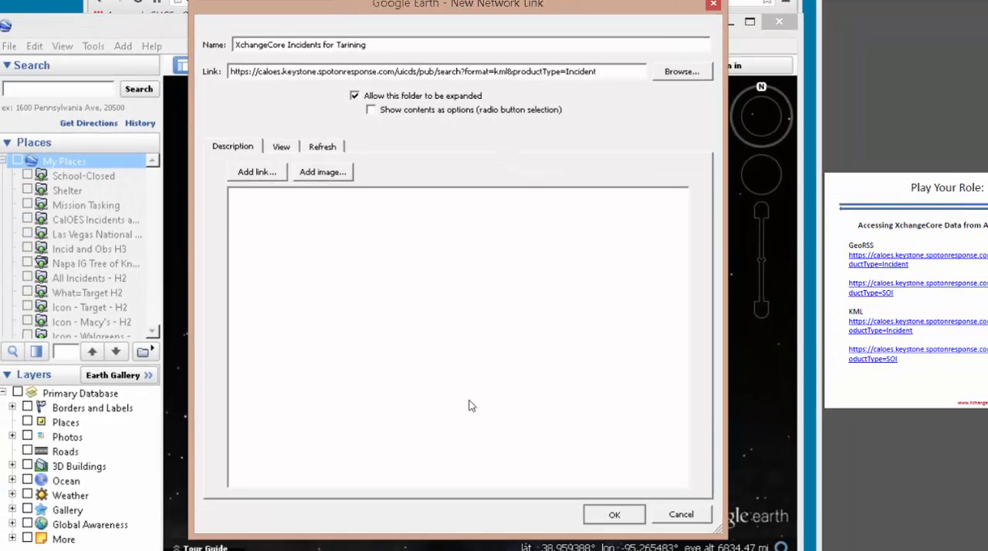
{"action": "left_click", "coordinate": [610, 514]}
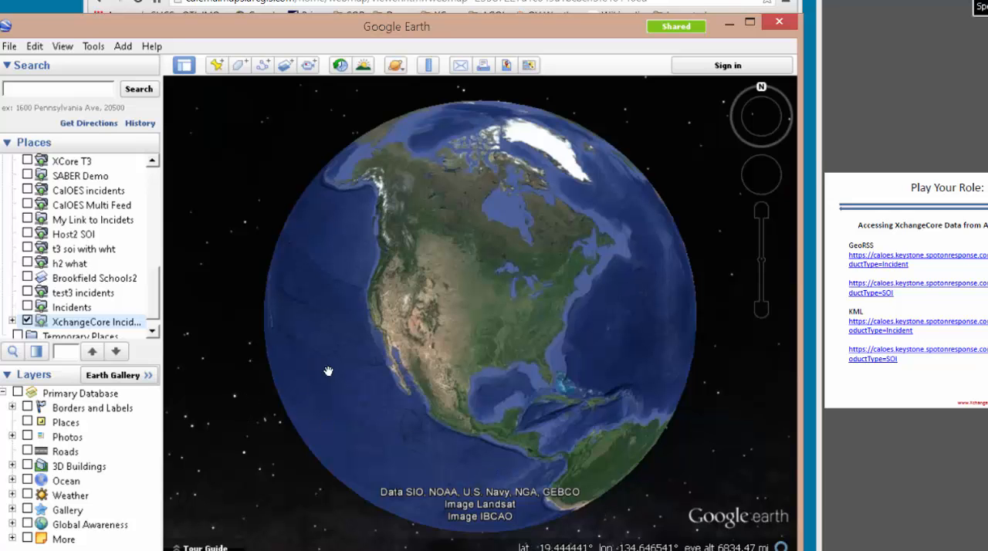
- Examine the incident placemarks around the San Francisco Bay Area, spreading out the overlapping ones
{"action": "scroll", "coordinate": [342, 368], "scroll_direction": "up", "scroll_amount": 5}
{"action": "scroll", "coordinate": [454, 326], "scroll_direction": "up", "scroll_amount": 5}
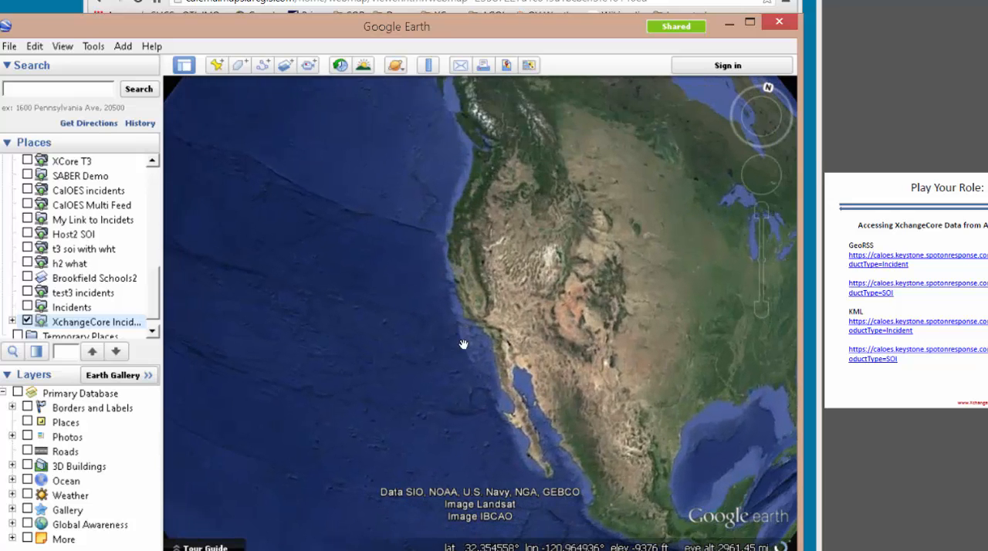
{"action": "scroll", "coordinate": [476, 310], "scroll_direction": "up", "scroll_amount": 5}
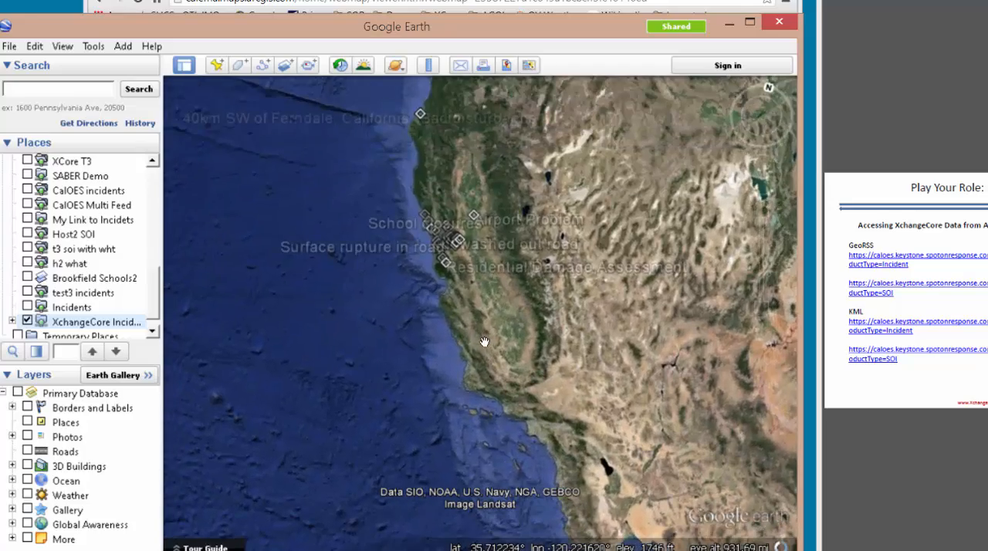
{"action": "scroll", "coordinate": [509, 347], "scroll_direction": "up", "scroll_amount": 3}
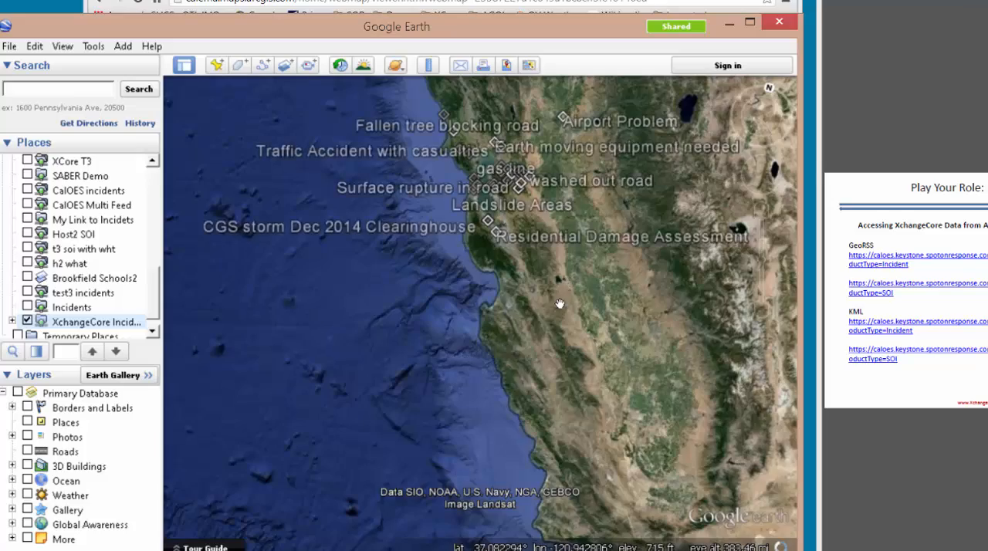
{"action": "left_click_drag", "start_coordinate": [434, 233], "coordinate": [414, 265]}
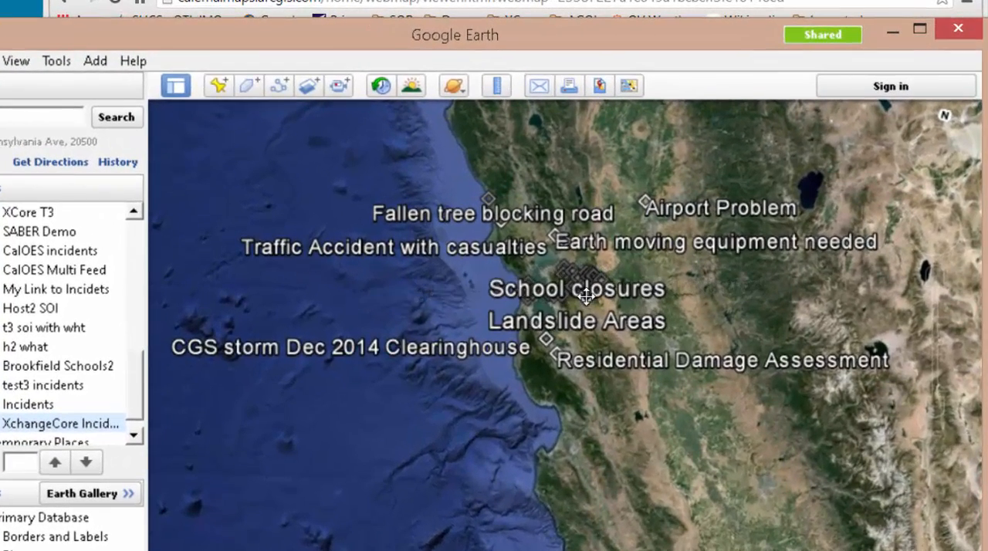
{"action": "left_click", "coordinate": [590, 300]}
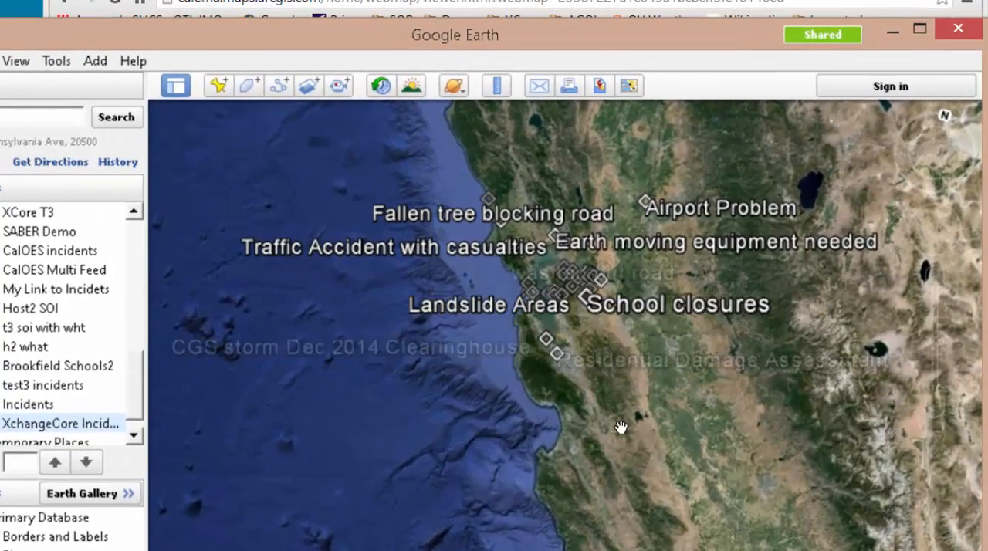
{"action": "scroll", "coordinate": [628, 473], "scroll_direction": "up", "scroll_amount": 3}
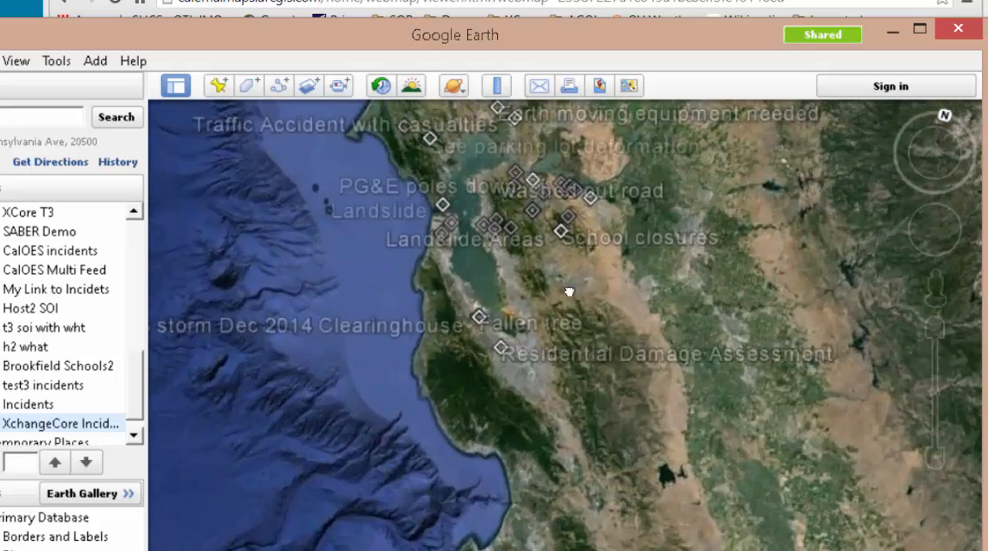
{"action": "left_click_drag", "start_coordinate": [569, 293], "coordinate": [597, 390]}
{"action": "scroll", "coordinate": [596, 389], "scroll_direction": "up", "scroll_amount": 3}
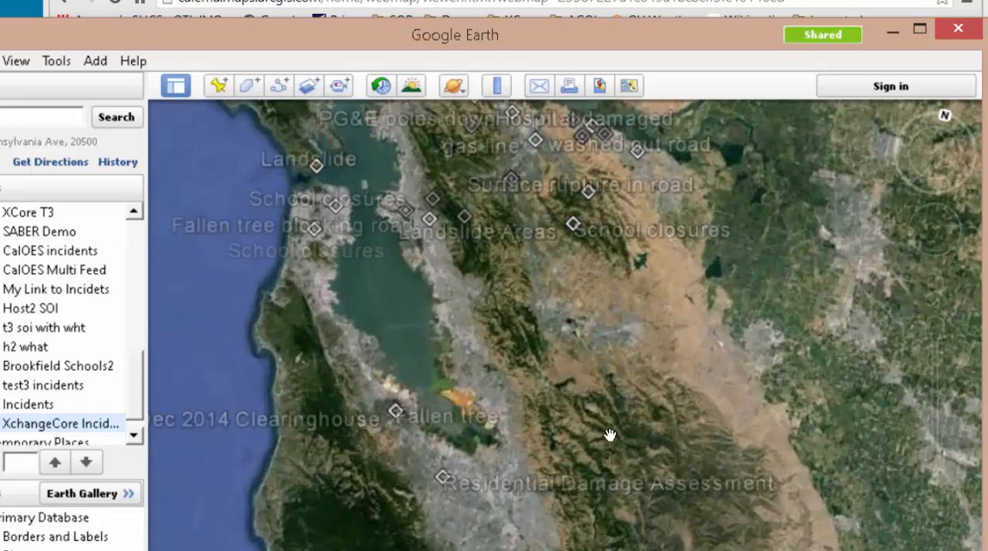
{"action": "left_click_drag", "start_coordinate": [588, 332], "coordinate": [639, 484]}
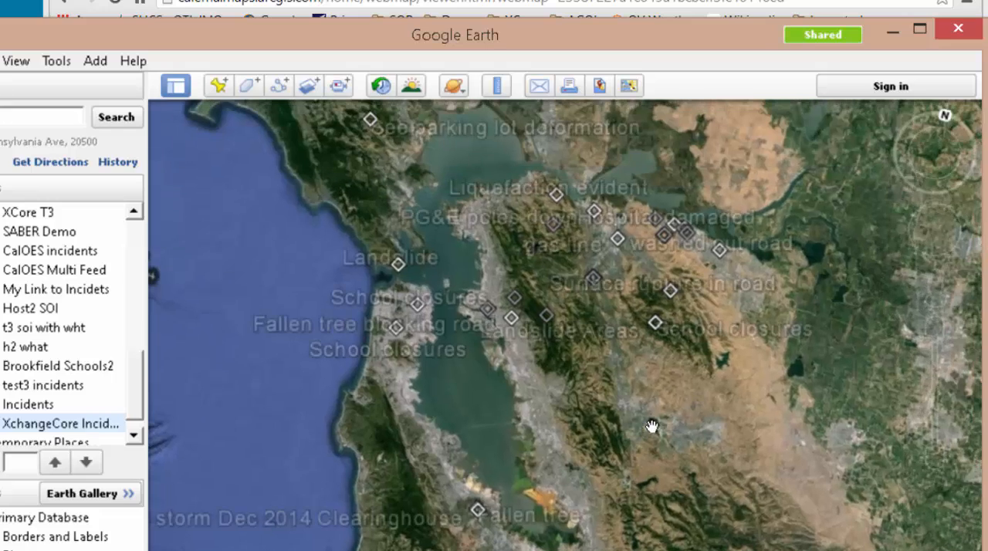
{"action": "left_click_drag", "start_coordinate": [651, 401], "coordinate": [657, 433]}
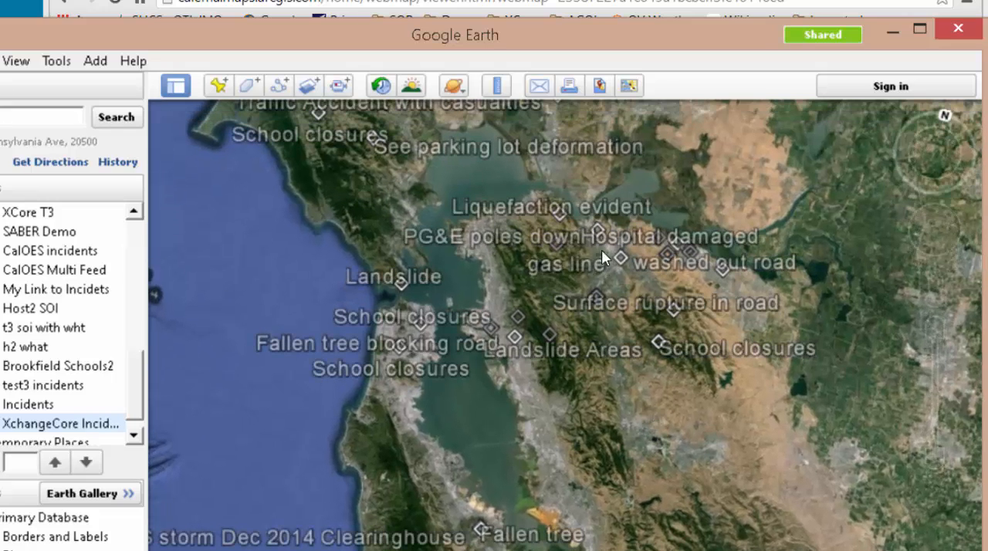
- Check the details of the Liquefaction evident incident and close its balloon
{"action": "left_click", "coordinate": [555, 219]}
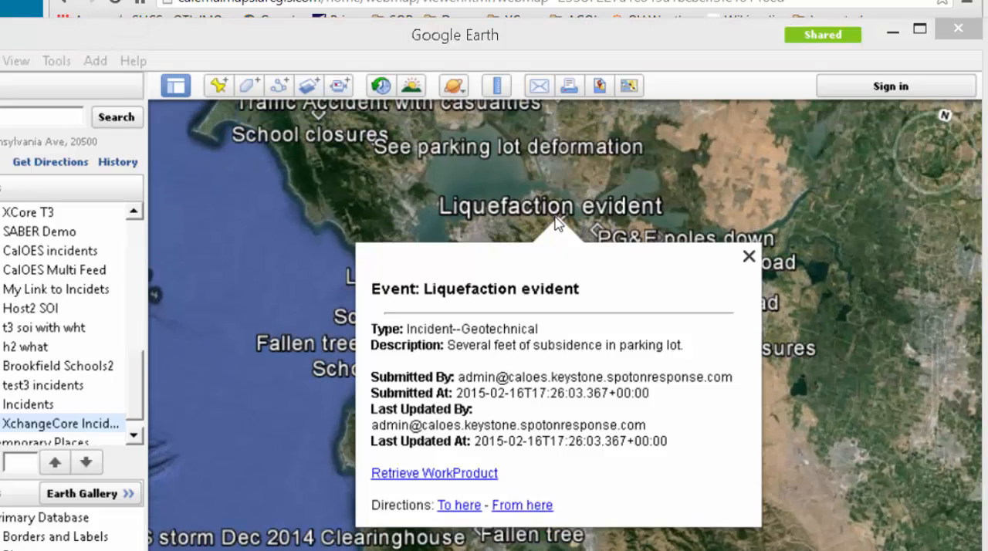
{"action": "left_click_drag", "start_coordinate": [687, 347], "coordinate": [385, 329]}
{"action": "left_click", "coordinate": [809, 416]}
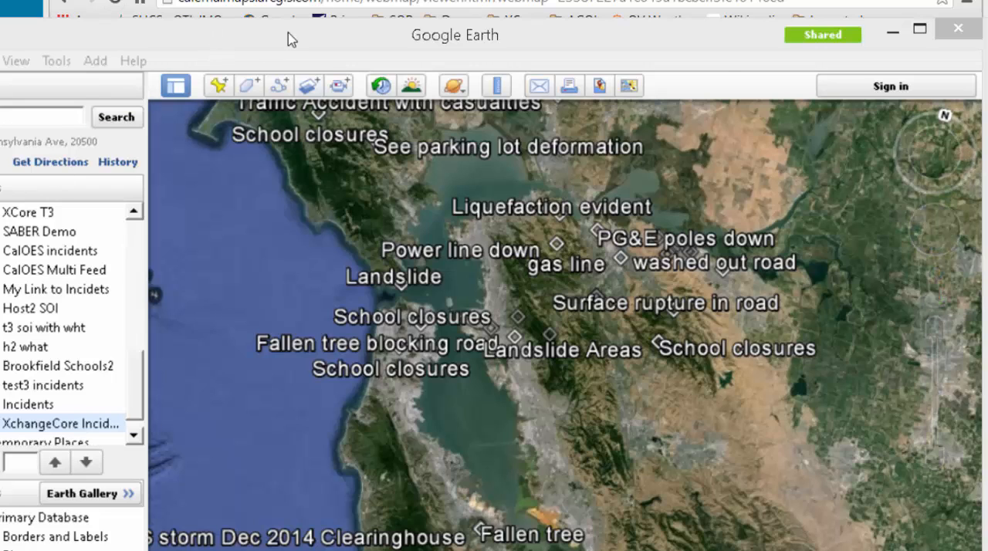
- Start a new network link in My Places named XdhangeCore Observations for Training
{"action": "left_click", "coordinate": [182, 28]}
{"action": "left_click", "coordinate": [98, 61]}
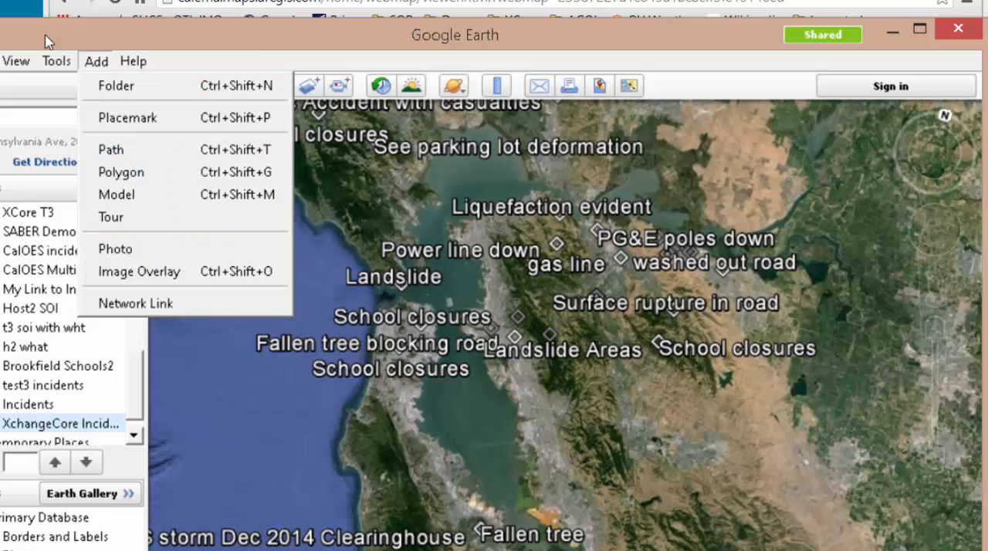
{"action": "mouse_move", "coordinate": [135, 63]}
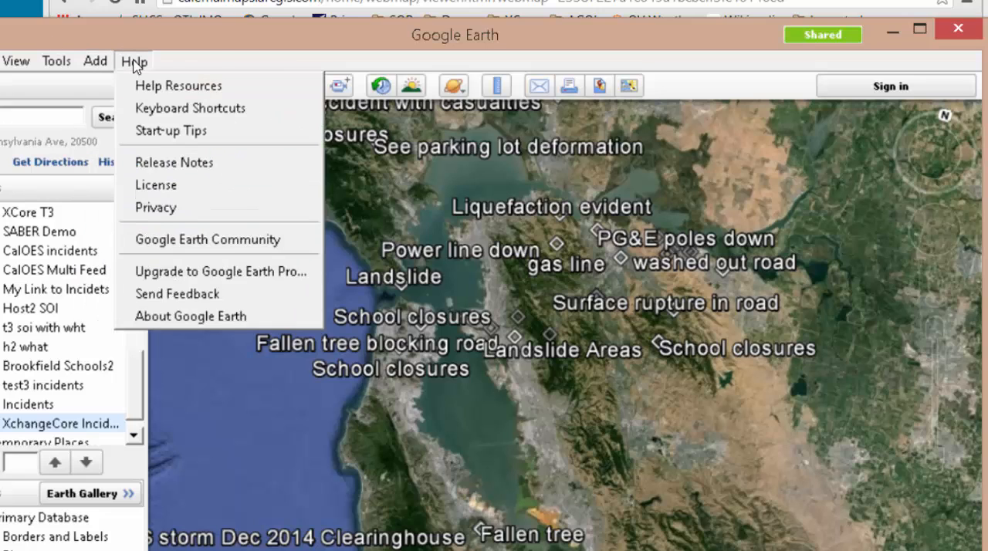
{"action": "left_click", "coordinate": [95, 61]}
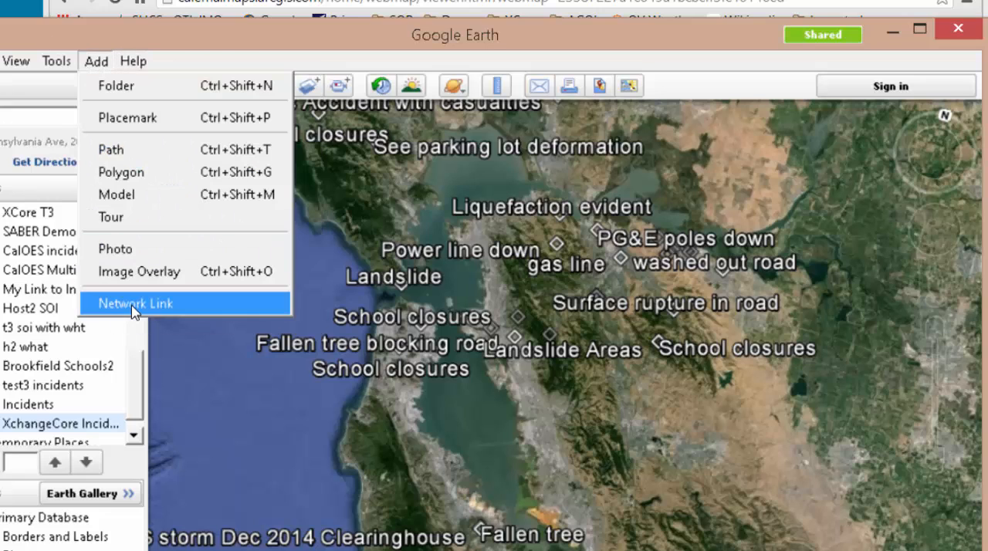
{"action": "left_click", "coordinate": [135, 304]}
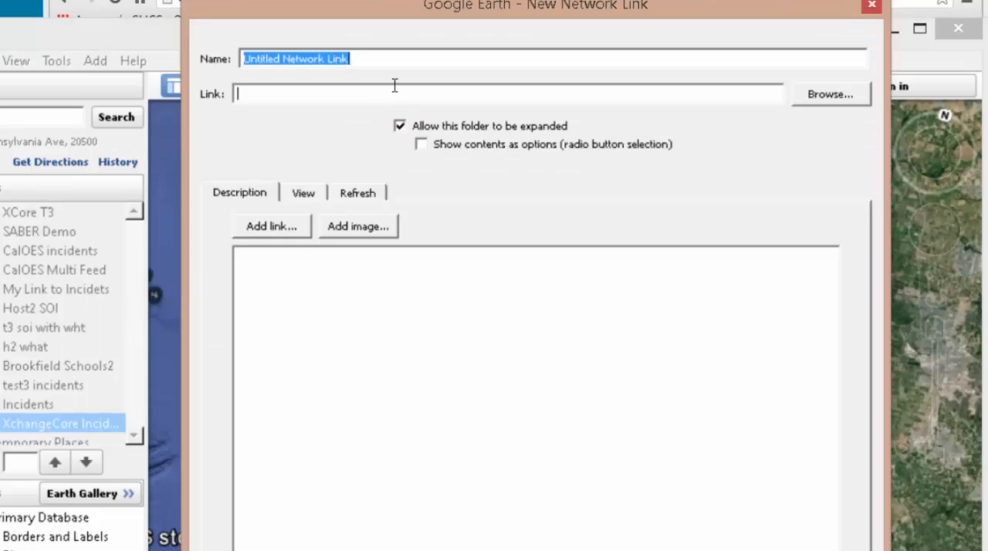
{"action": "type", "text": "Xdhange"}
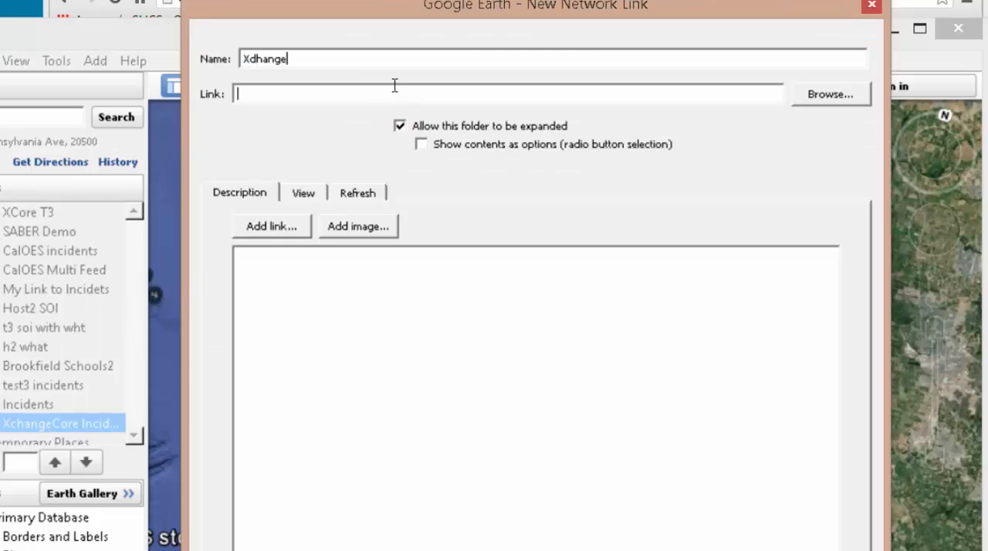
{"action": "type", "text": "Cor"}
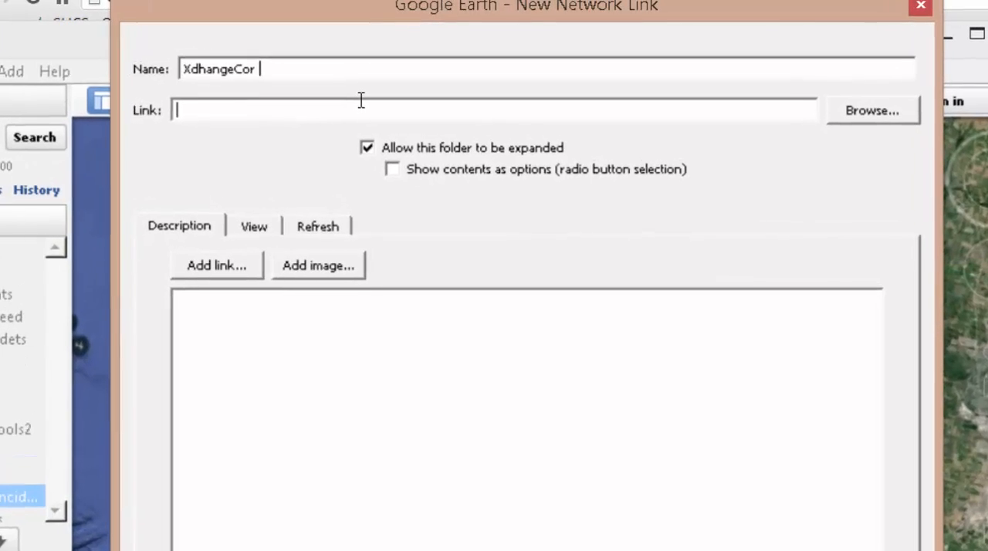
{"action": "type", "text": "e"}
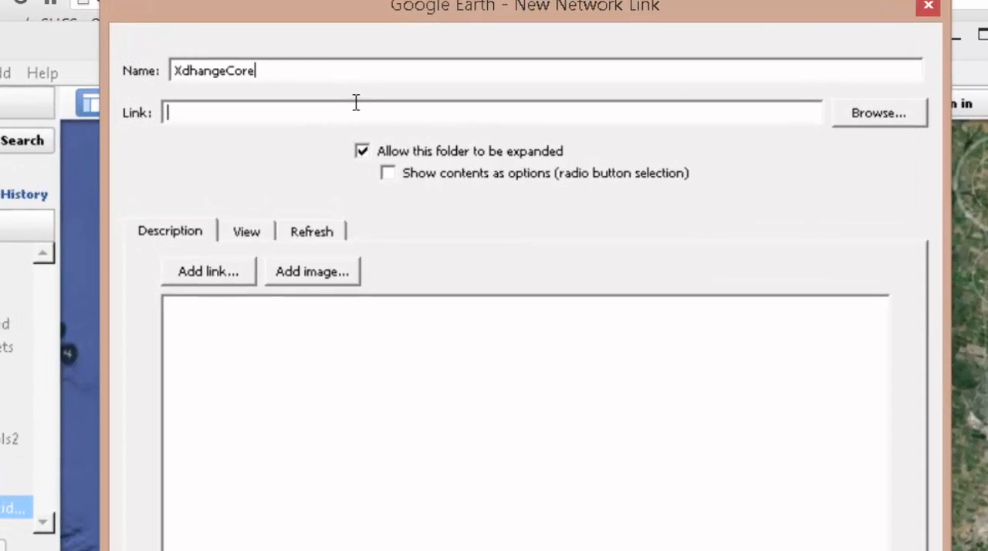
{"action": "type", "text": " Obsw"}
{"action": "type", "text": "ervations f"}
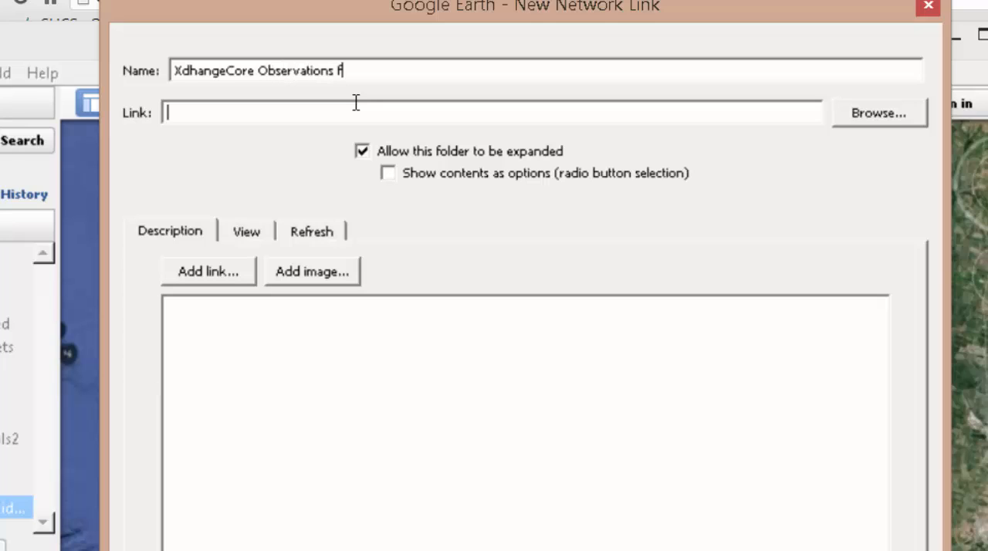
{"action": "type", "text": "or Training"}
{"action": "key", "text": "Tab"}
{"action": "type", "text": "https://caloes.keystone.spotonresponse.com/uicds/pub/search?format=kml&productType=SOI"}
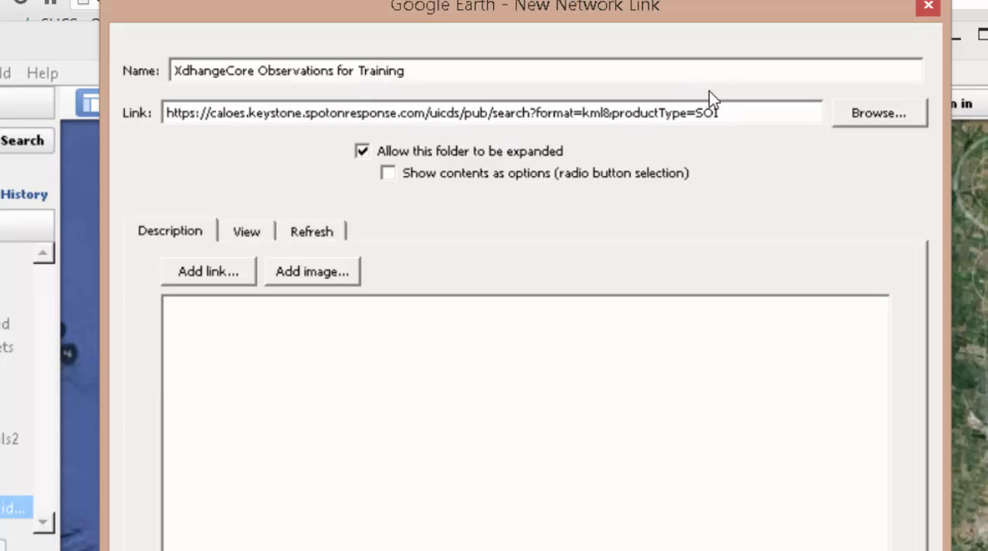
{"action": "left_click_drag", "start_coordinate": [607, 112], "coordinate": [585, 112]}
{"action": "left_click", "coordinate": [781, 550]}
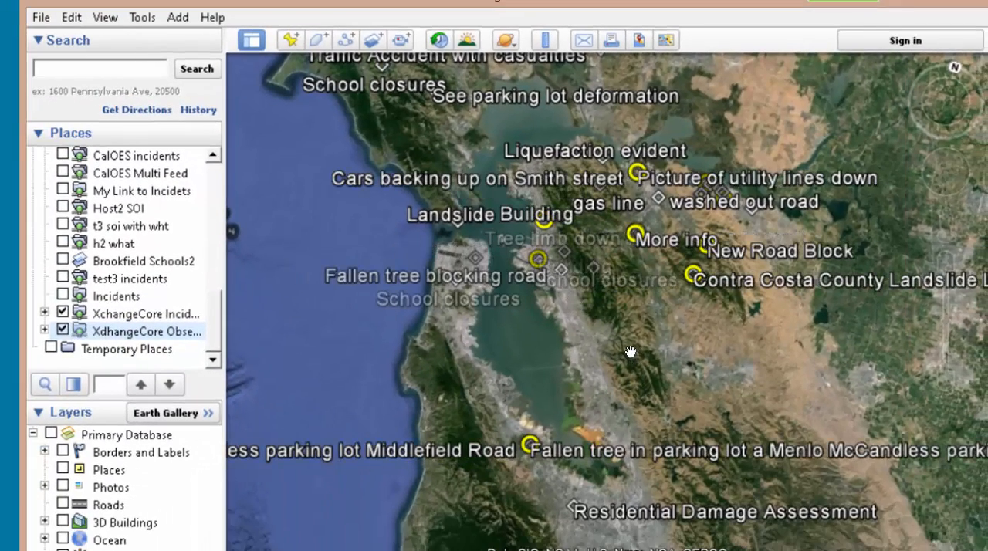
- Look over the observation placemarks around the San Francisco Bay Area and hide the XchangeCore incidents network link
{"action": "scroll", "coordinate": [688, 348], "scroll_direction": "up", "scroll_amount": 3}
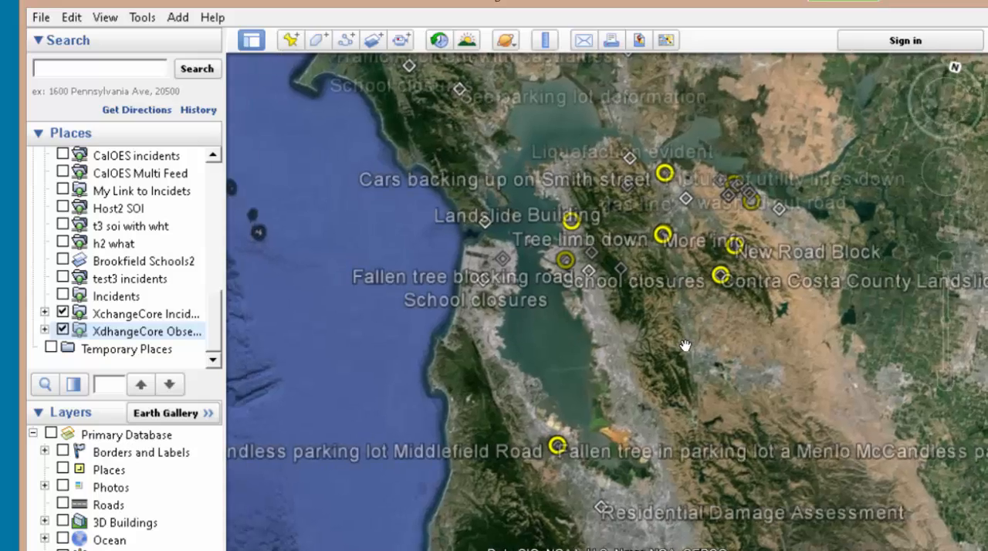
{"action": "scroll", "coordinate": [686, 345], "scroll_direction": "up", "scroll_amount": 2}
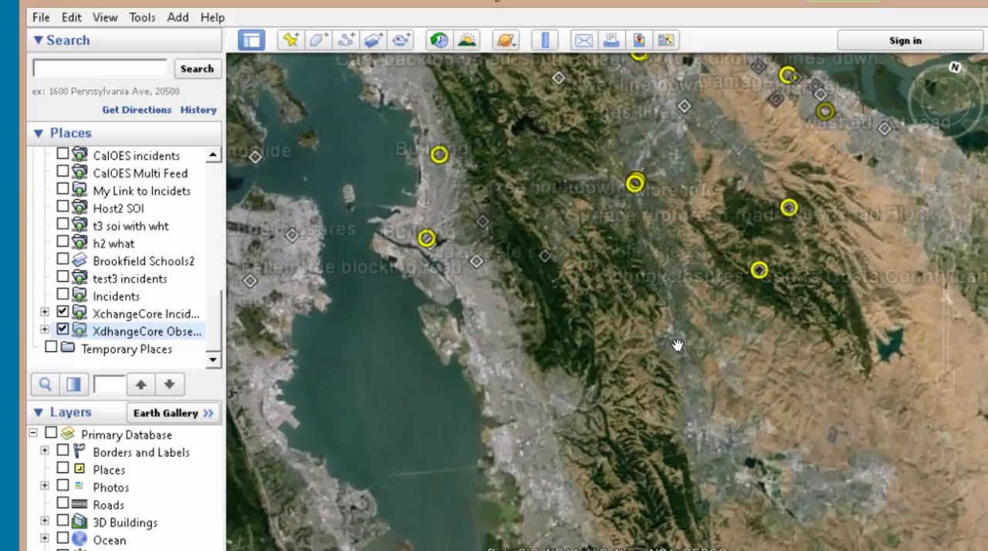
{"action": "left_click_drag", "start_coordinate": [677, 345], "coordinate": [793, 247]}
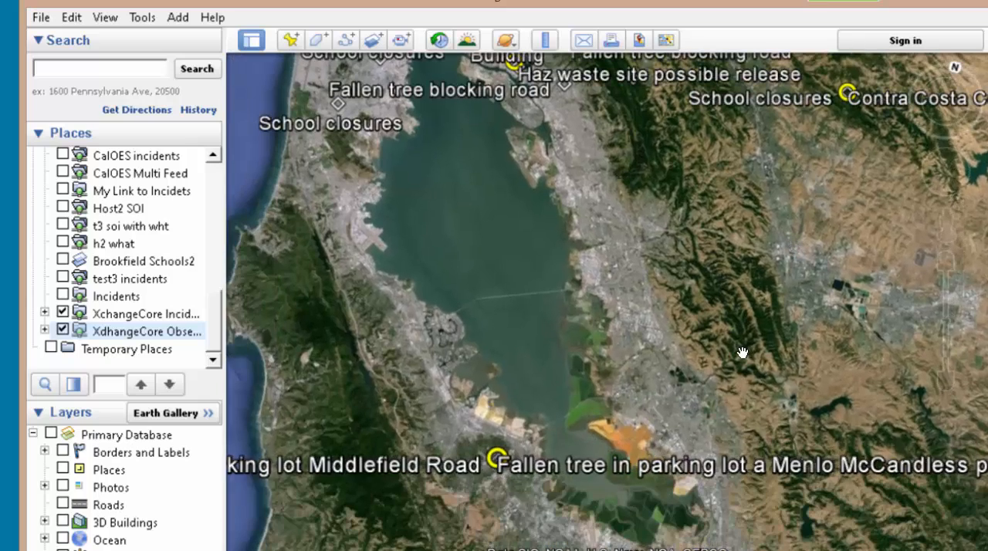
{"action": "left_click_drag", "start_coordinate": [642, 141], "coordinate": [587, 277]}
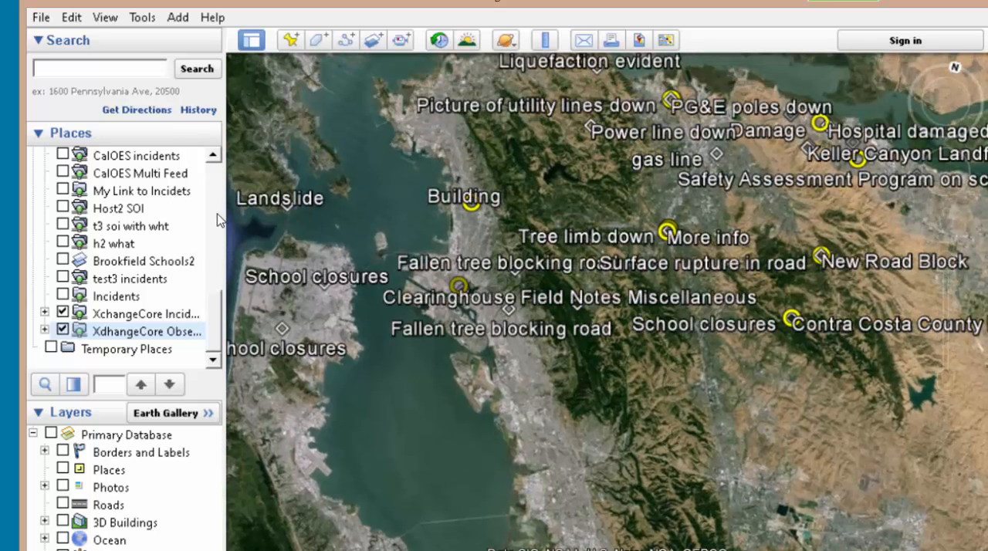
{"action": "left_click", "coordinate": [63, 313]}
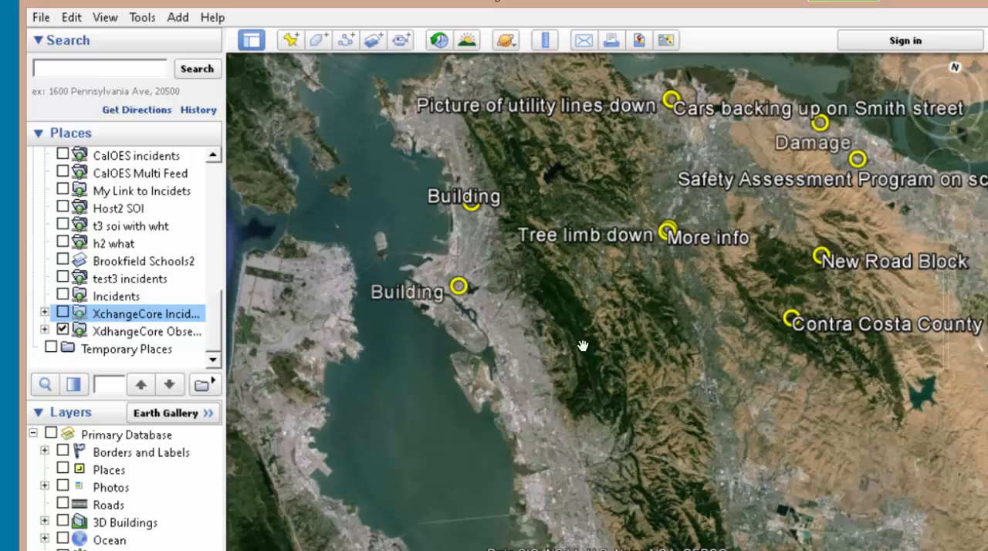
- Spread out the overlapping placemarks near Tree limb down, view the observation's attached Treedown.JPG photo, and return to the map
{"action": "left_click", "coordinate": [667, 232]}
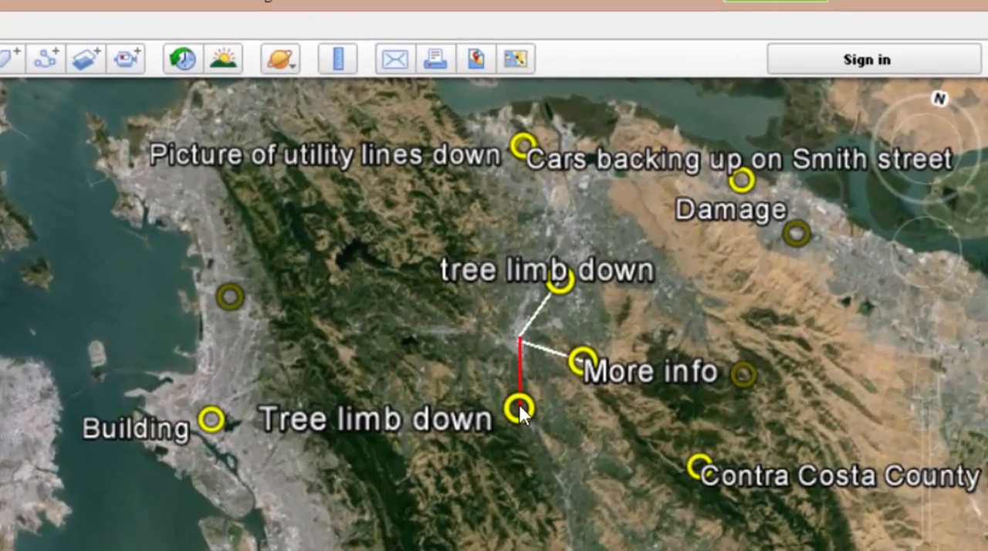
{"action": "left_click", "coordinate": [653, 291]}
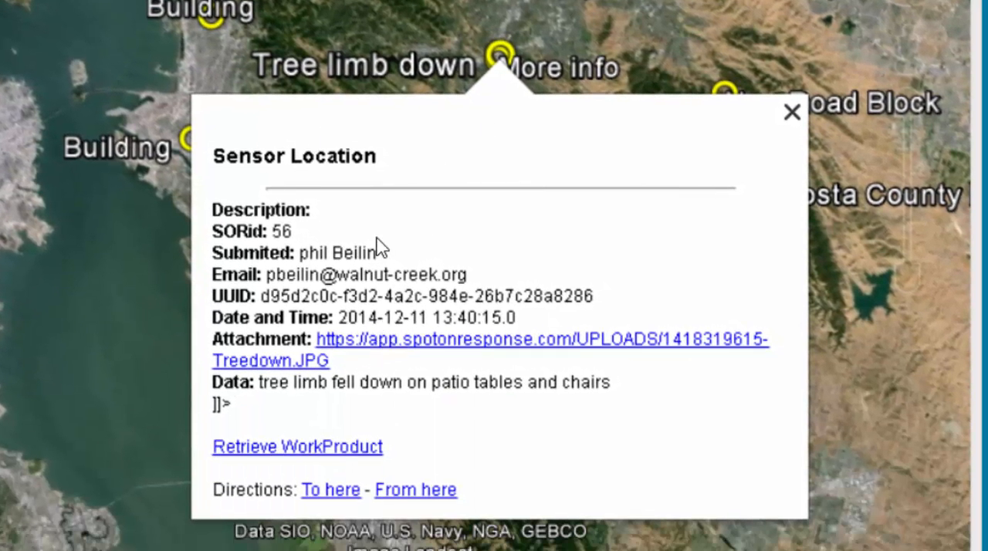
{"action": "left_click", "coordinate": [407, 354]}
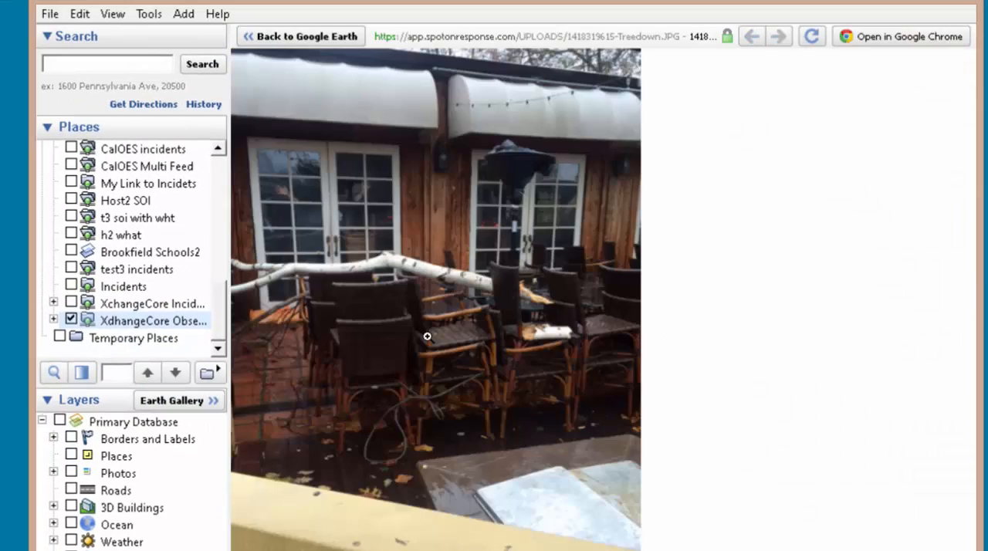
{"action": "left_click", "coordinate": [284, 40]}
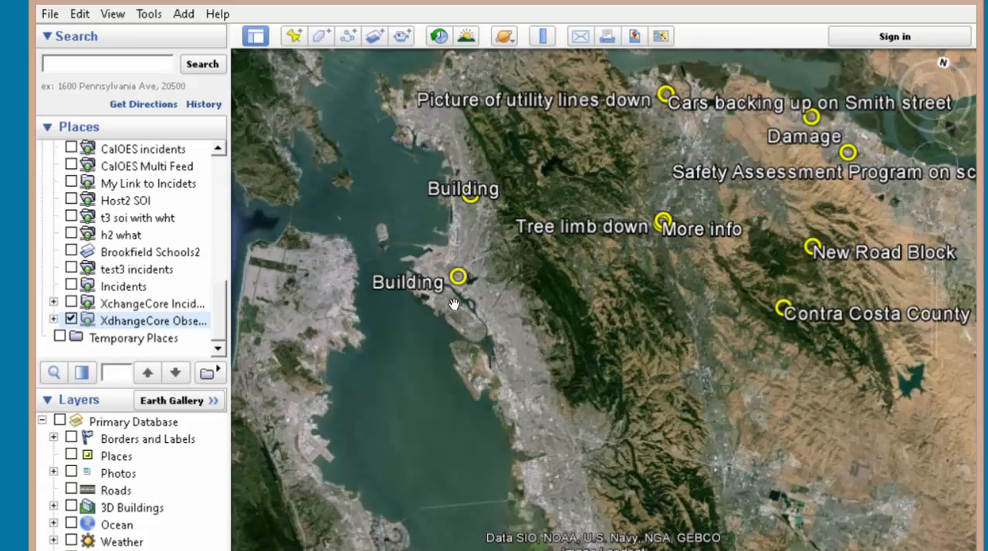
- Leave the full-screen view of the Field Responder training slide and shorten the Adobe Reader window to about half its height
{"action": "mouse_move", "coordinate": [934, 165]}
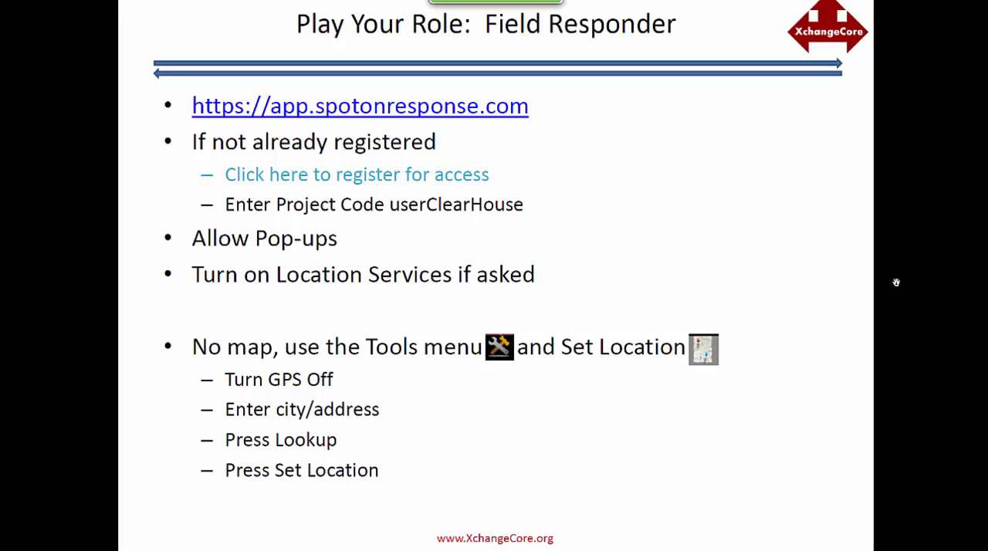
{"action": "key", "text": "Escape"}
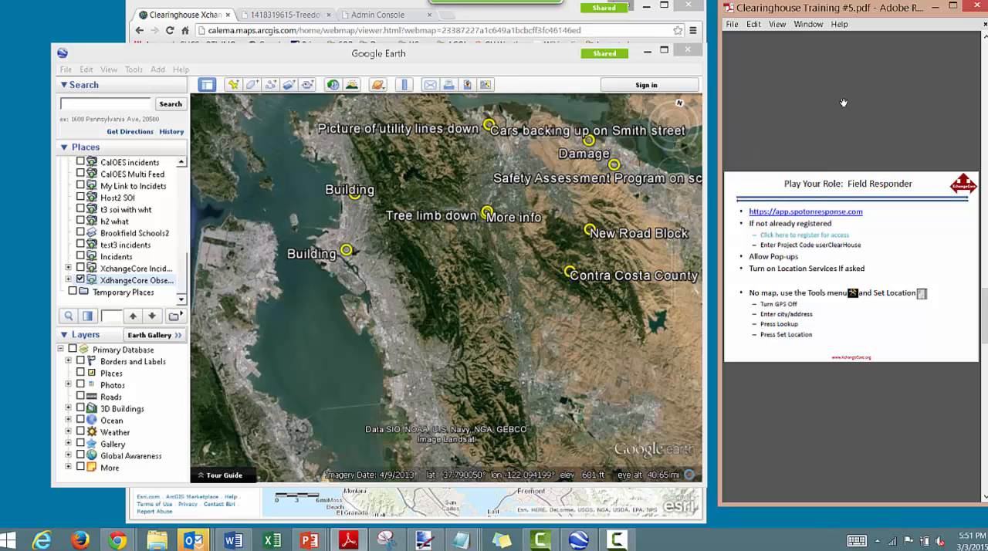
{"action": "left_click_drag", "start_coordinate": [899, 505], "coordinate": [894, 301]}
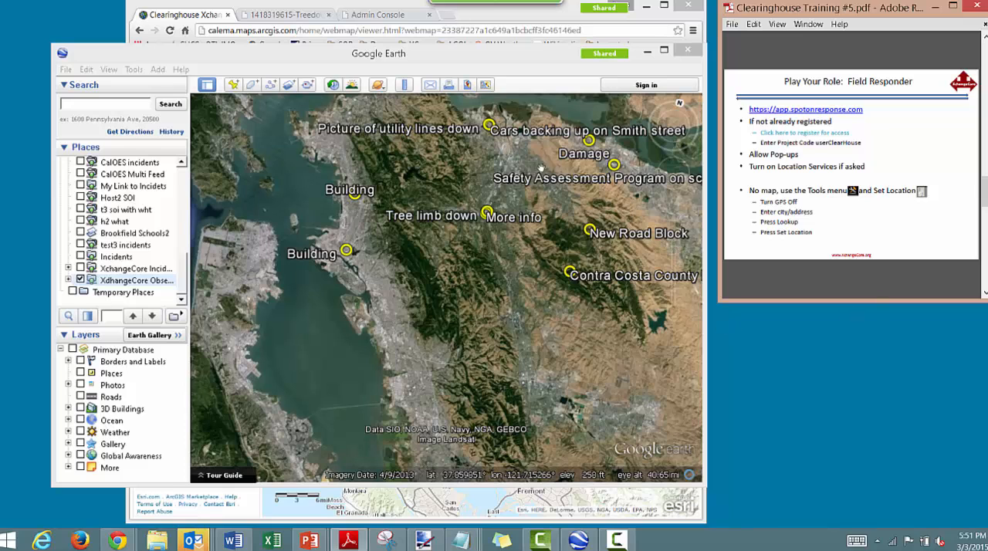
- Narrow the Google Earth window and move it to the desktop's upper-left corner, leaving room for the other maps
{"action": "left_click_drag", "start_coordinate": [431, 49], "coordinate": [390, 81]}
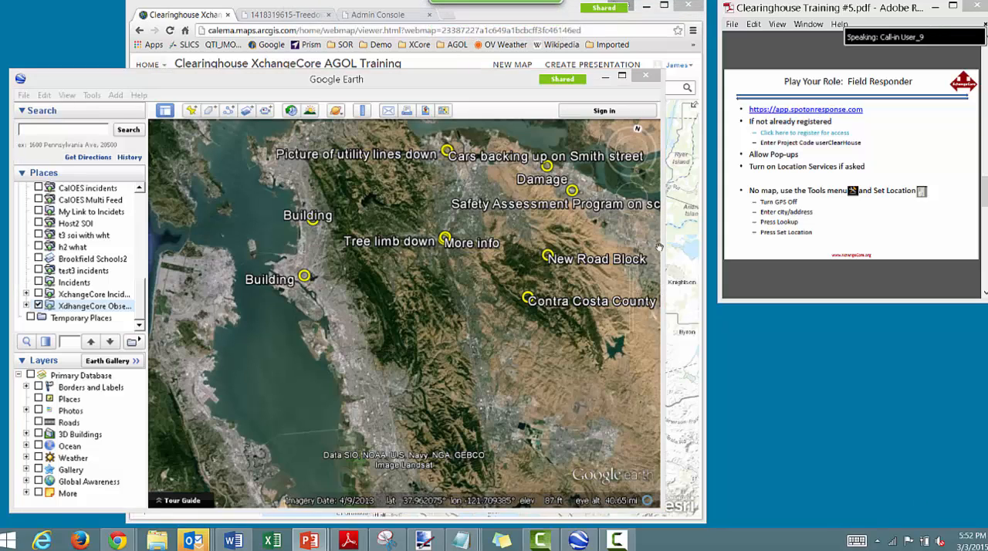
{"action": "left_click_drag", "start_coordinate": [658, 247], "coordinate": [560, 247]}
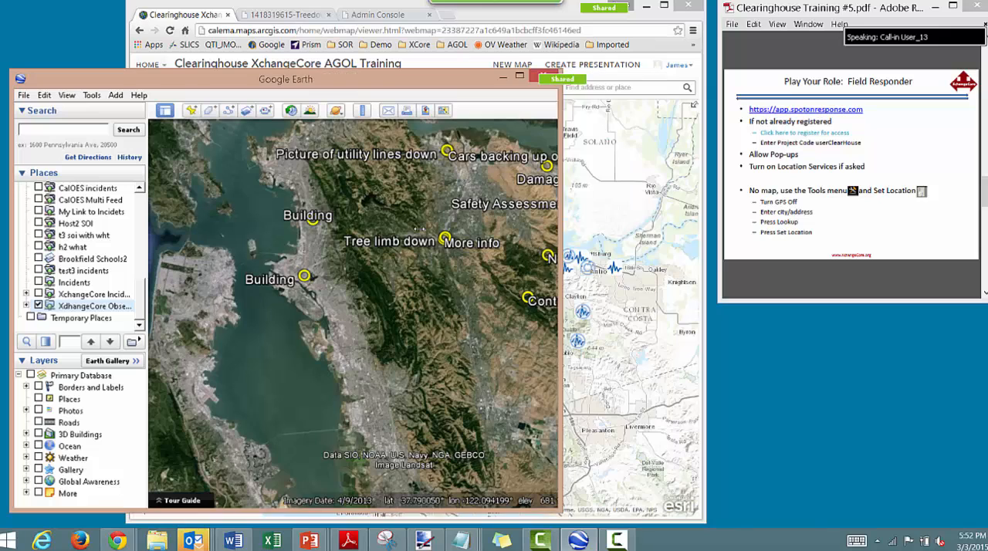
{"action": "left_click_drag", "start_coordinate": [335, 79], "coordinate": [227, 8]}
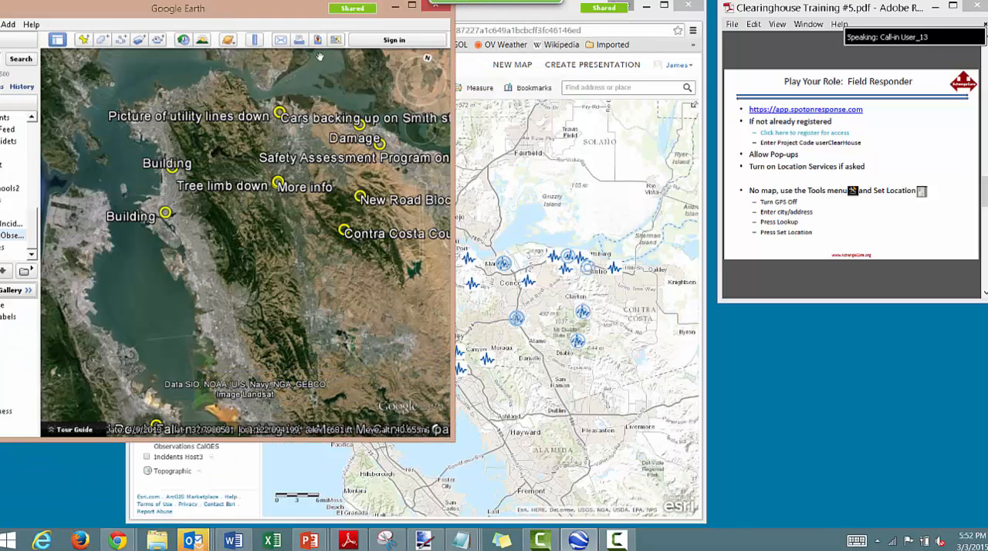
- Shrink the browser window with the Clearinghouse XchangeCore AGOL Training map and place it beside the Google Earth window
{"action": "left_click", "coordinate": [509, 21]}
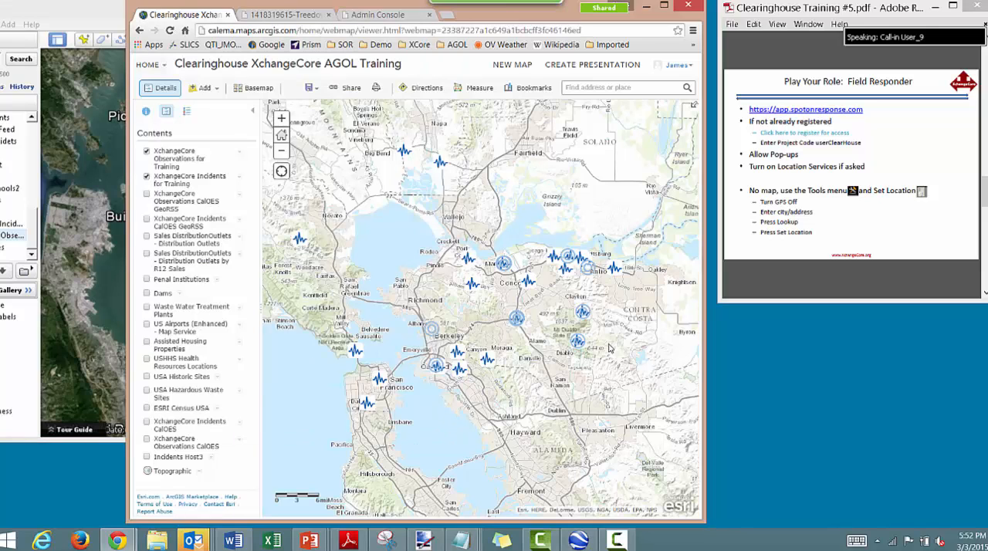
{"action": "left_click_drag", "start_coordinate": [704, 520], "coordinate": [528, 396]}
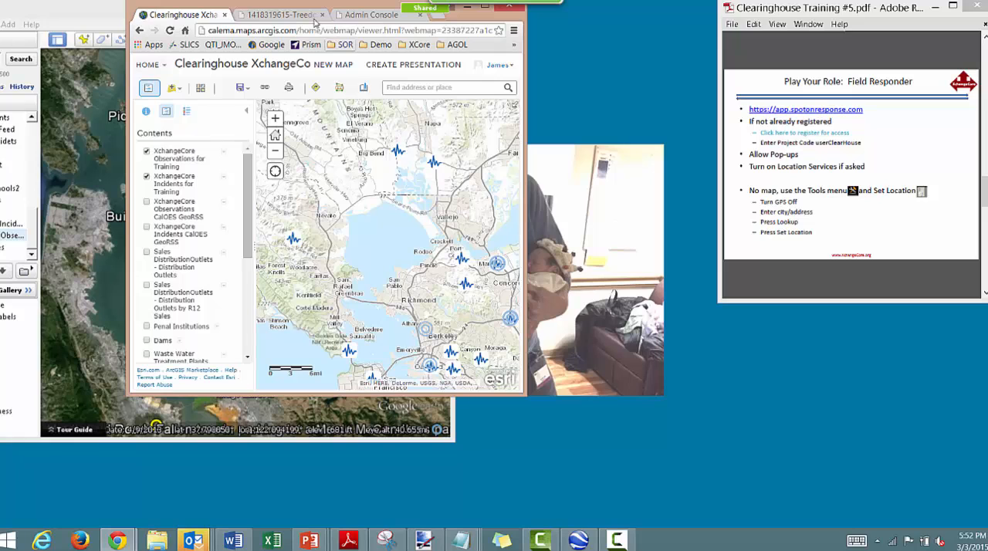
{"action": "left_click_drag", "start_coordinate": [319, 8], "coordinate": [576, 97]}
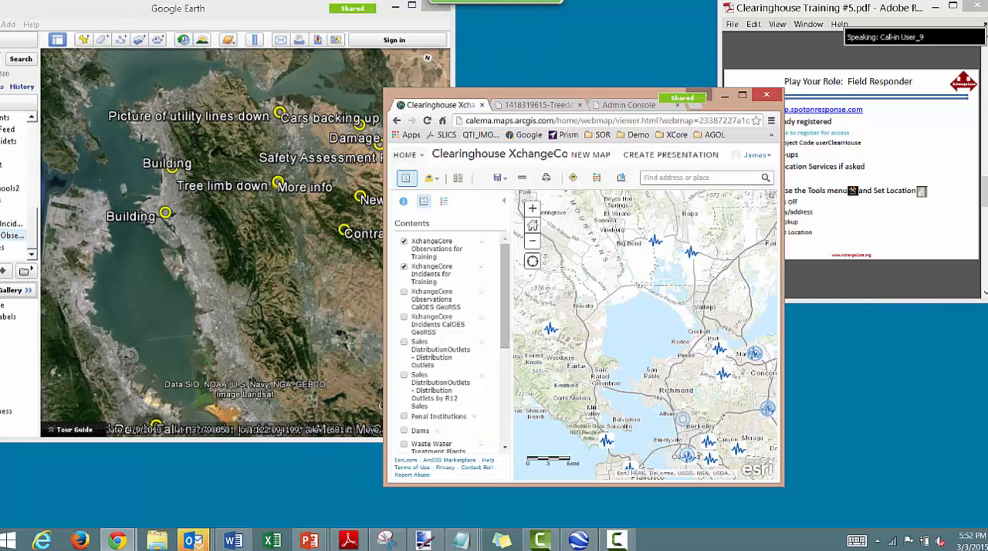
- Bring the SpotOnResponse window beside the two maps and start a new item of type Incident--Emergency Management
{"action": "left_click_drag", "start_coordinate": [987, 58], "coordinate": [835, 7]}
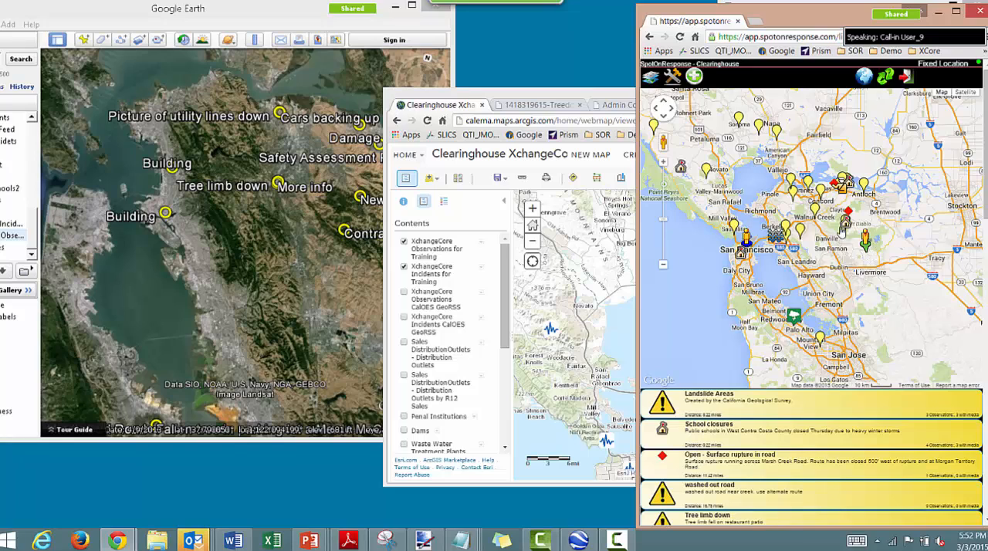
{"action": "left_click", "coordinate": [693, 78]}
{"action": "left_click", "coordinate": [903, 225]}
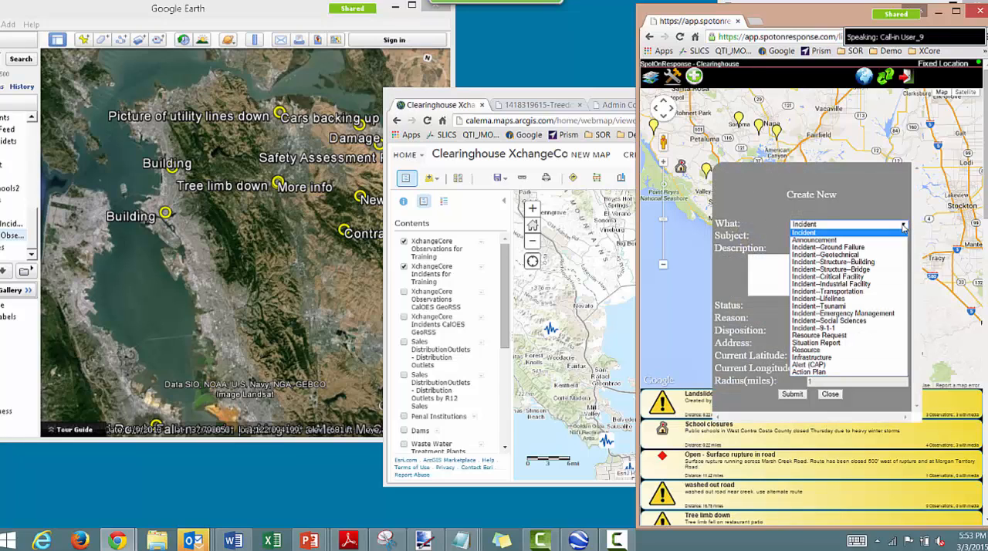
{"action": "left_click", "coordinate": [859, 313]}
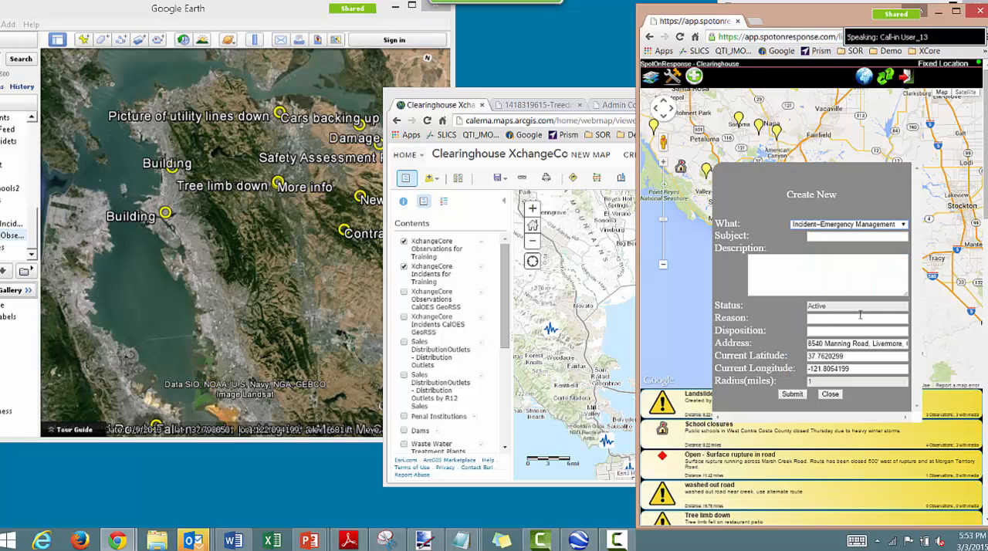
- Enter "Major congregation of people" as the subject of the new emergency management incident
{"action": "left_click", "coordinate": [862, 237]}
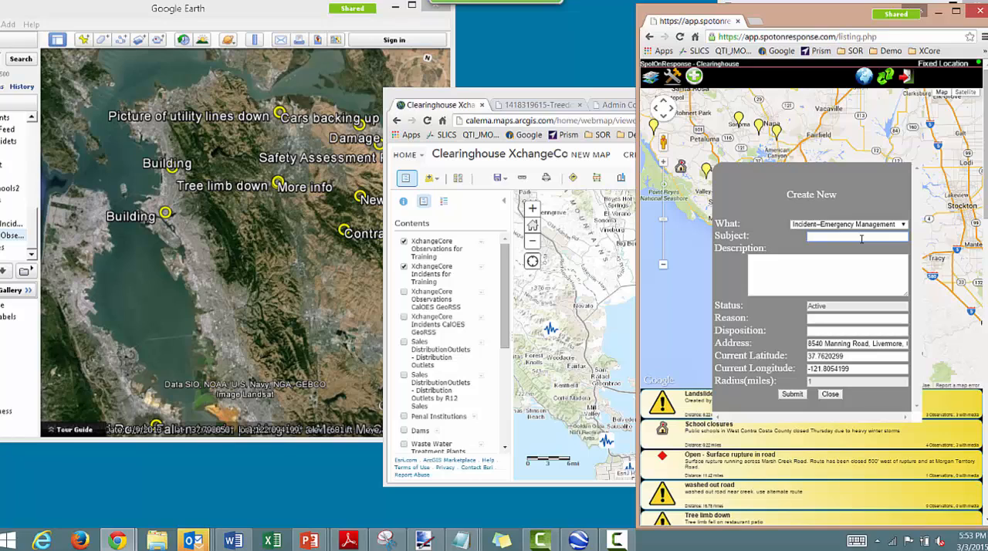
{"action": "type", "text": "Major "}
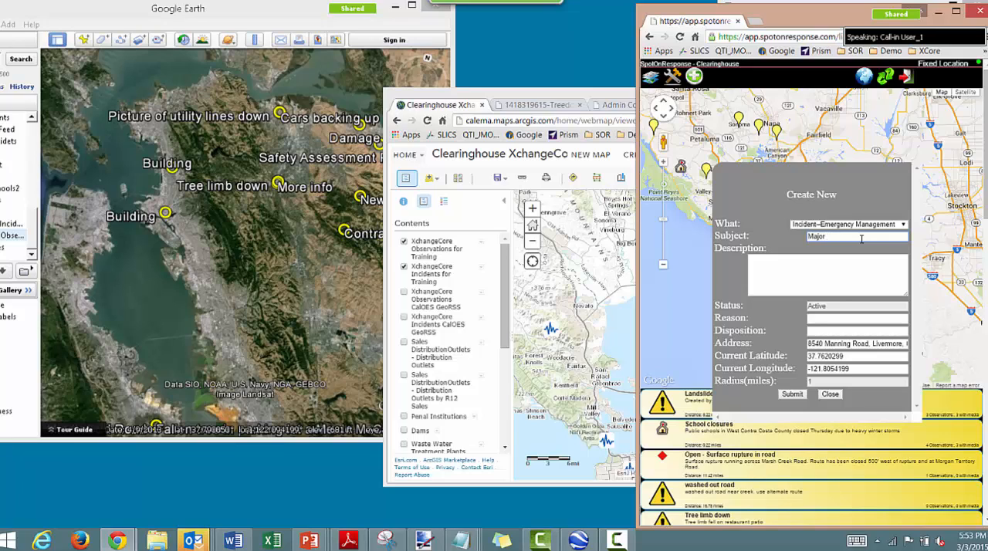
{"action": "type", "text": "congregatio"}
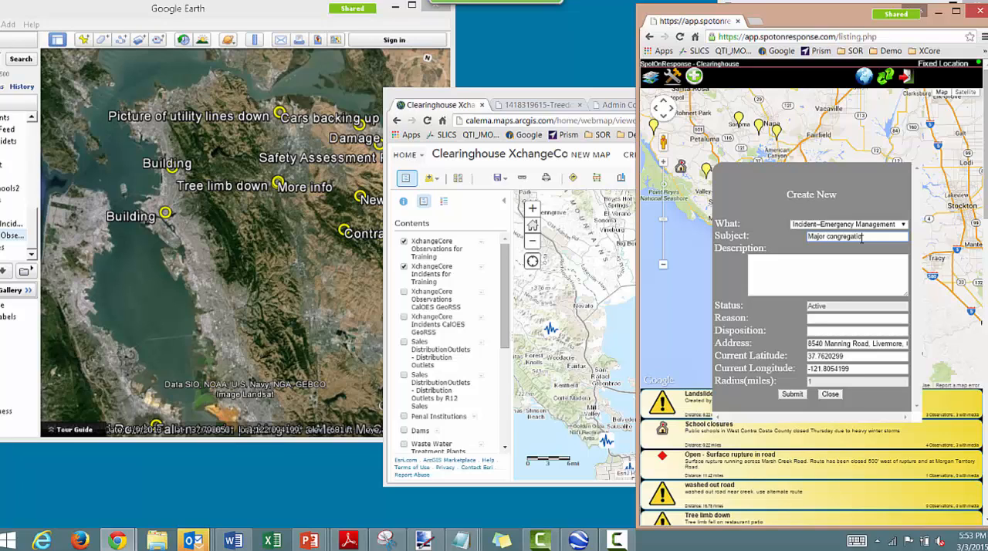
{"action": "type", "text": "n of people"}
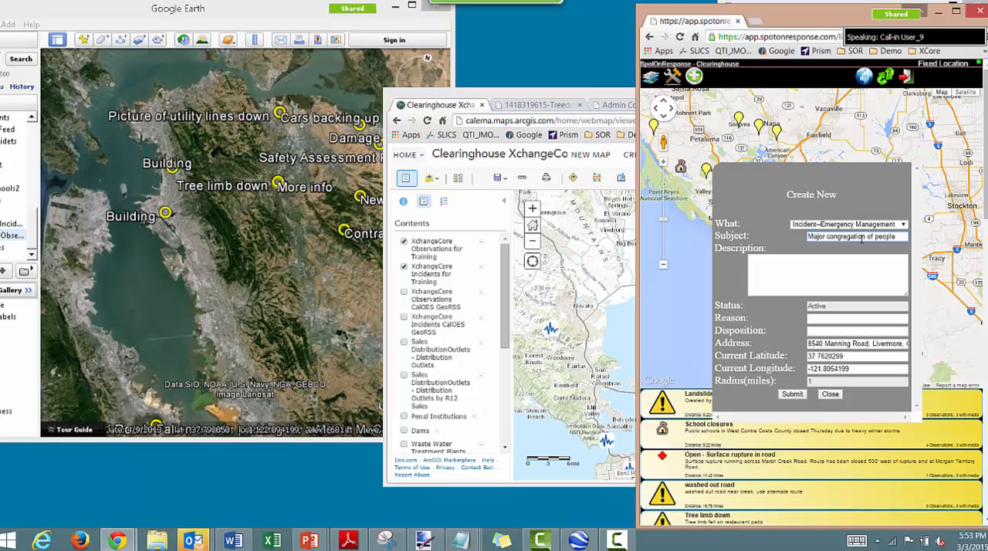
- Describe the incident as "Large crowd growing", submit it and acknowledge the confirmation
{"action": "left_click", "coordinate": [885, 269]}
{"action": "type", "text": "Lare crow"}
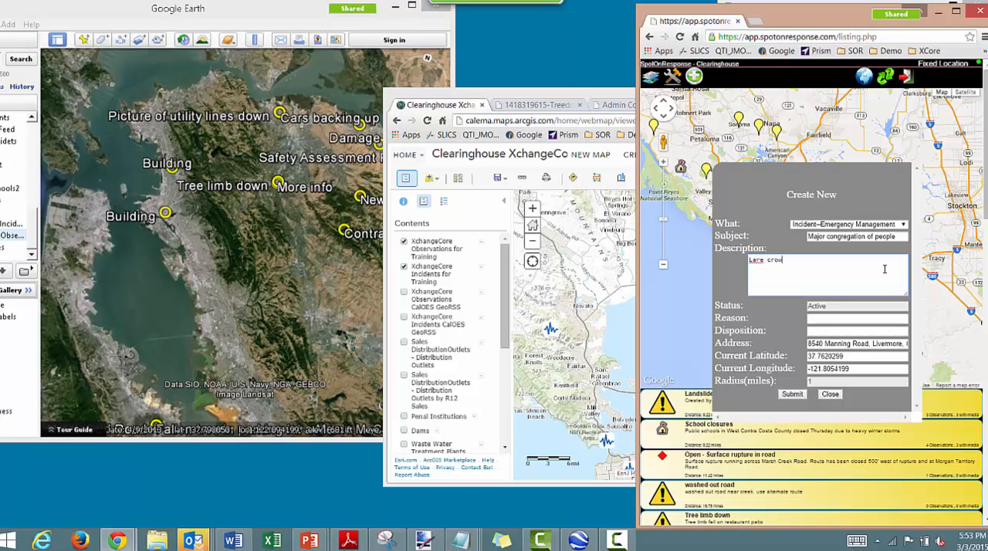
{"action": "type", "text": "d growing"}
{"action": "left_click", "coordinate": [760, 262]}
{"action": "type", "text": "g"}
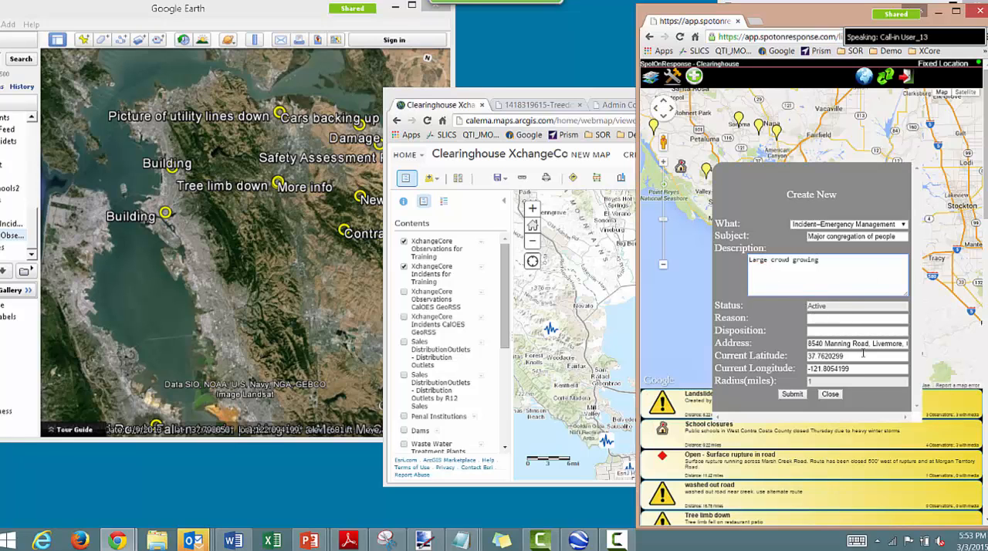
{"action": "left_click", "coordinate": [792, 394]}
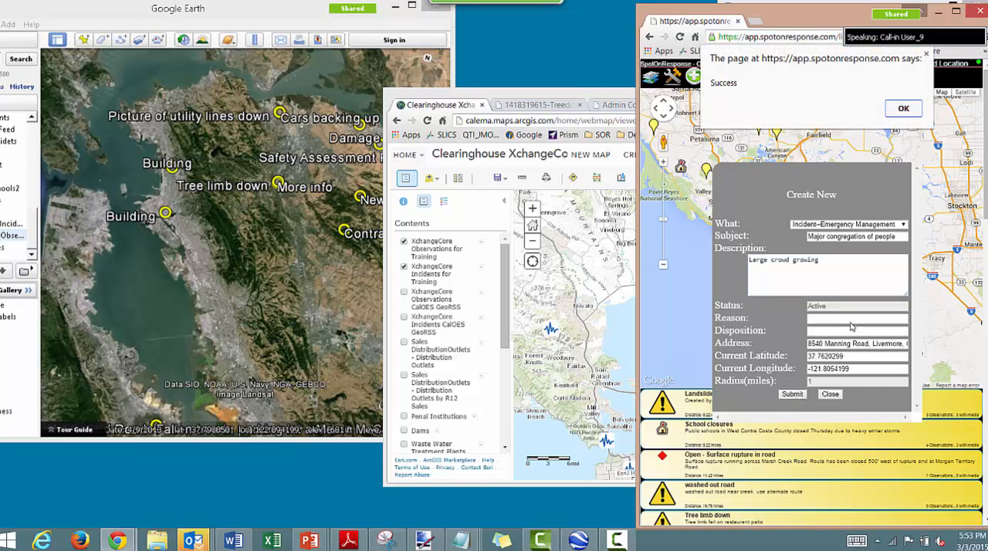
{"action": "left_click", "coordinate": [902, 110]}
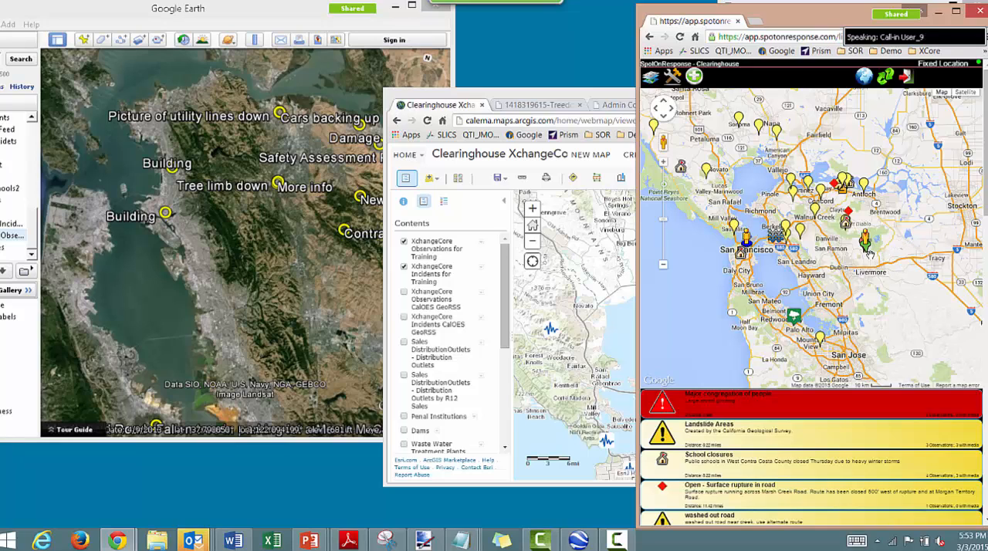
- Set the SpotOnResponse fixed location to a map point near Dublin at latitude 37.7207629, longitude -121.90979, and return to the Bay Area map
{"action": "left_click", "coordinate": [671, 76]}
{"action": "left_click", "coordinate": [722, 110]}
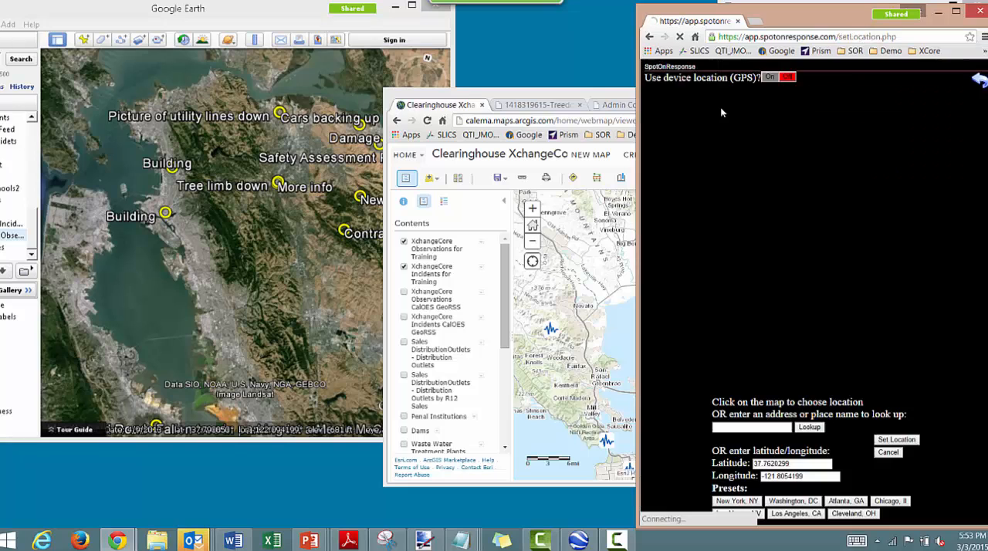
{"action": "left_click", "coordinate": [849, 267]}
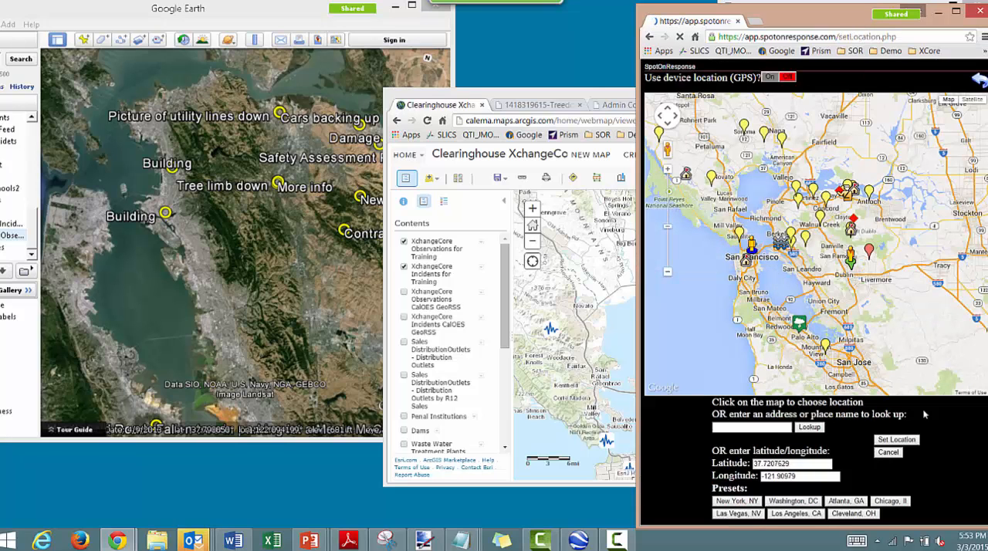
{"action": "left_click", "coordinate": [915, 441]}
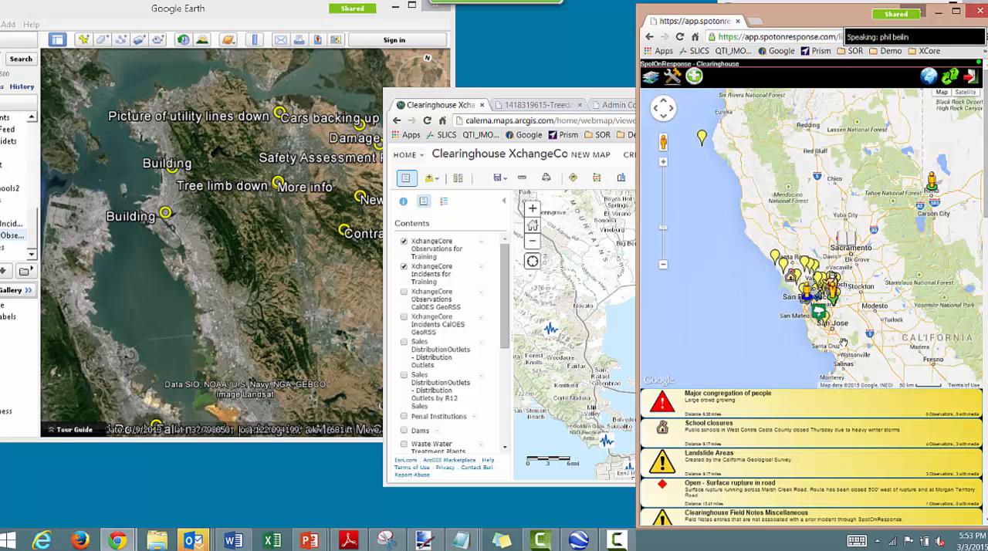
{"action": "scroll", "coordinate": [841, 339], "scroll_direction": "up", "scroll_amount": 3}
{"action": "left_click_drag", "start_coordinate": [808, 254], "coordinate": [844, 262]}
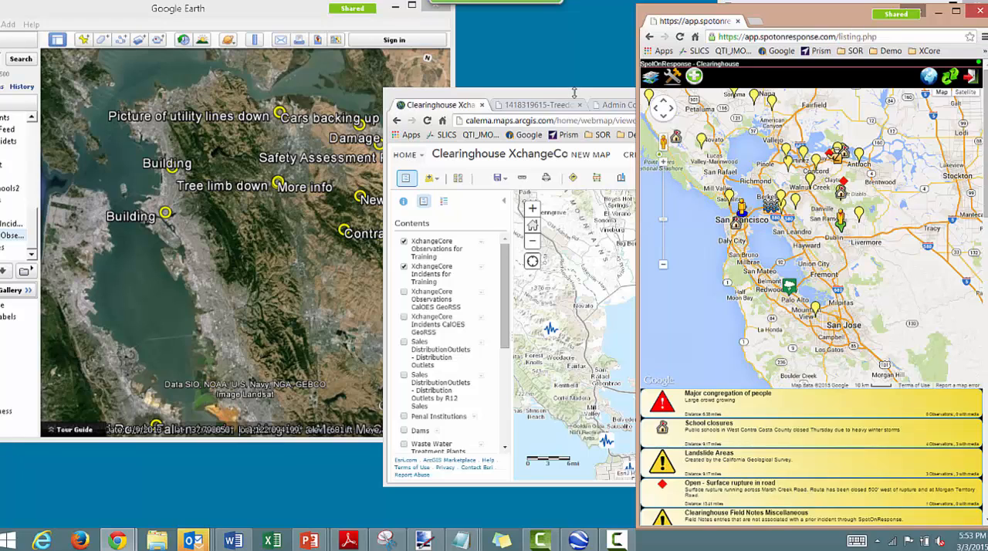
- Move the Google Earth window so its Places are accessible, turn on the XchangeCore Incidents link and refresh it
{"action": "left_click", "coordinate": [314, 13]}
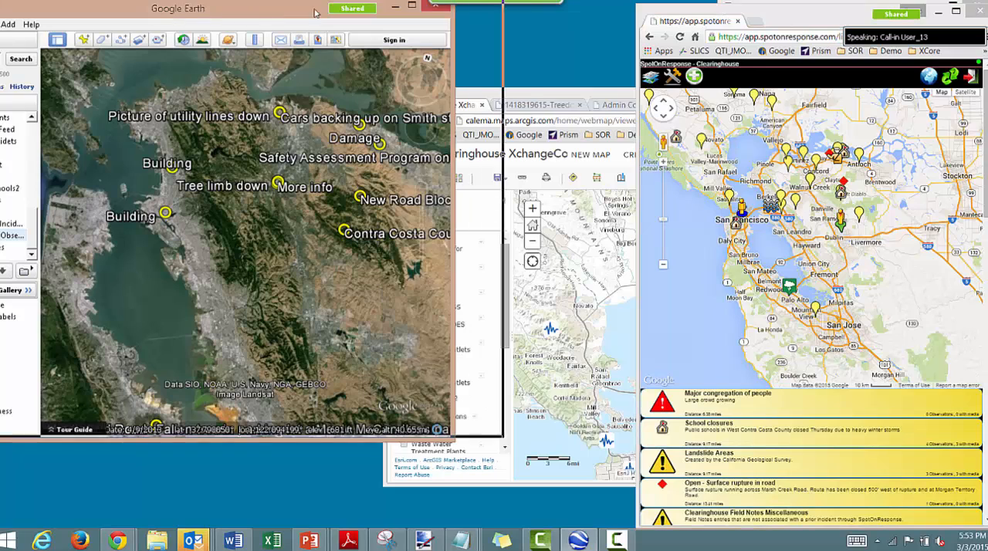
{"action": "left_click_drag", "start_coordinate": [315, 13], "coordinate": [425, 12]}
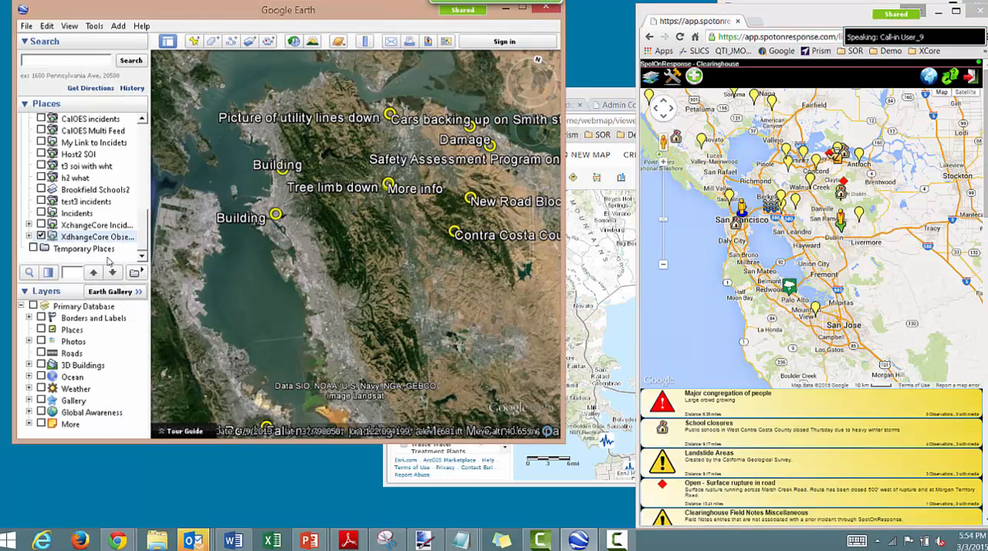
{"action": "left_click", "coordinate": [42, 225]}
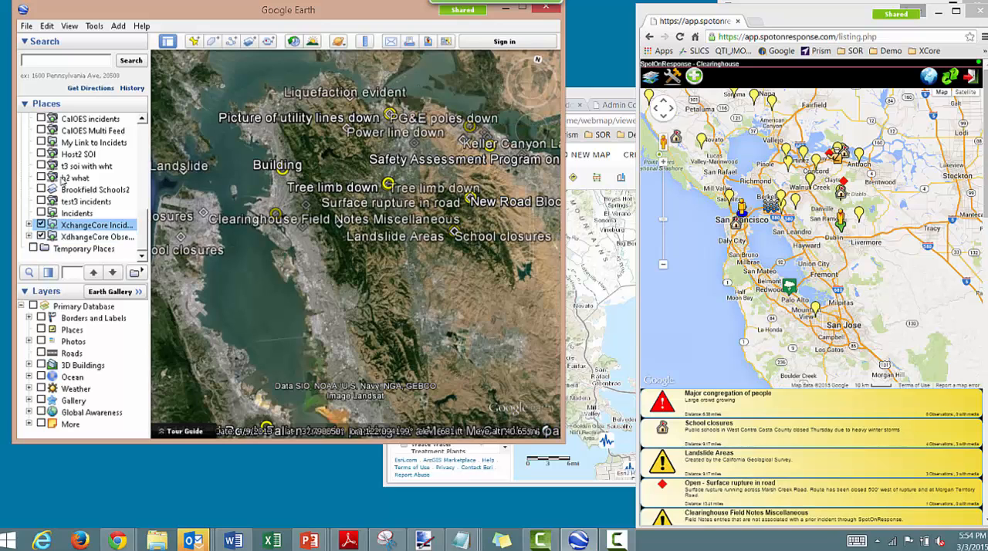
{"action": "right_click", "coordinate": [78, 225]}
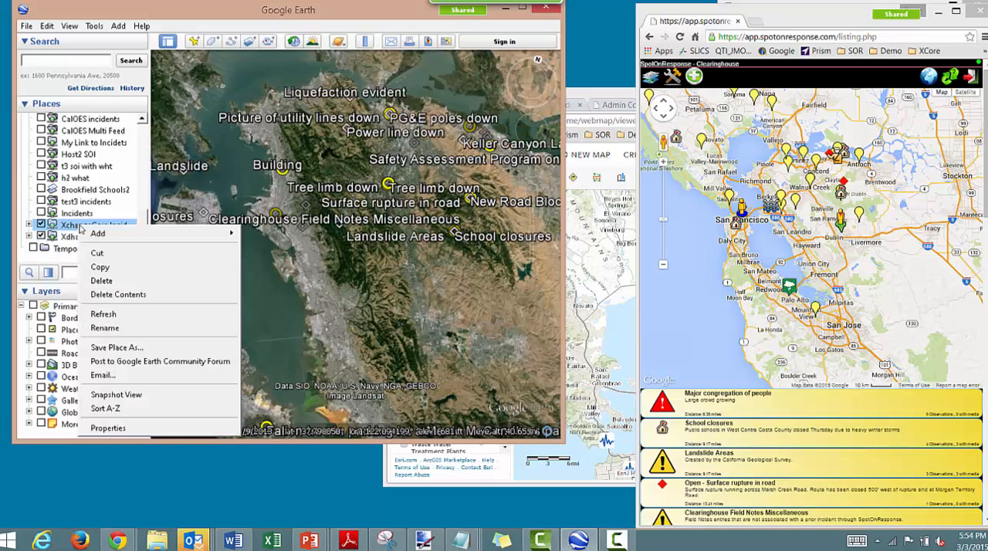
{"action": "left_click", "coordinate": [125, 315]}
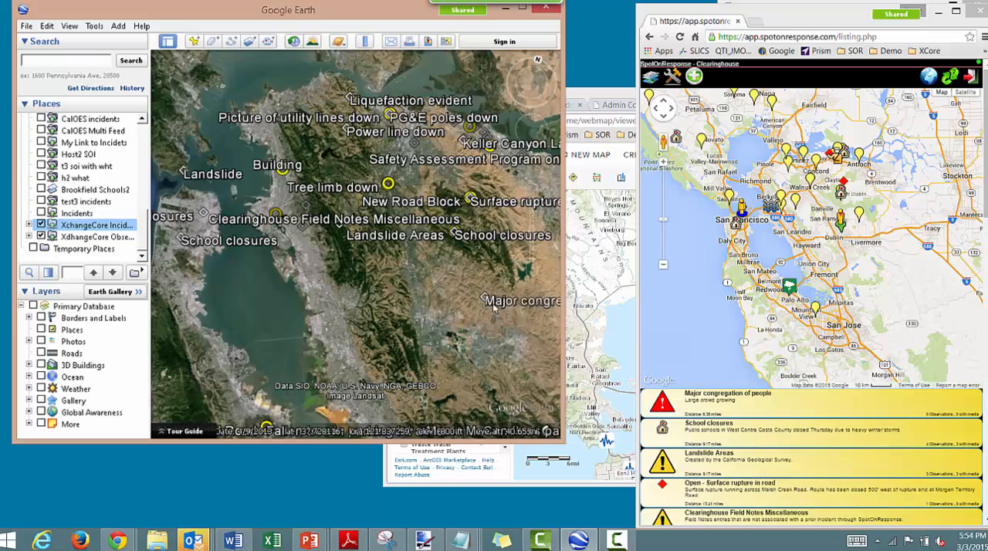
- Locate the Major congregation of people incident in Google Earth and open its marker details on the SpotOnResponse map
{"action": "left_click_drag", "start_coordinate": [500, 314], "coordinate": [402, 271]}
{"action": "scroll", "coordinate": [406, 293], "scroll_direction": "up", "scroll_amount": 2}
{"action": "scroll", "coordinate": [406, 293], "scroll_direction": "up", "scroll_amount": 2}
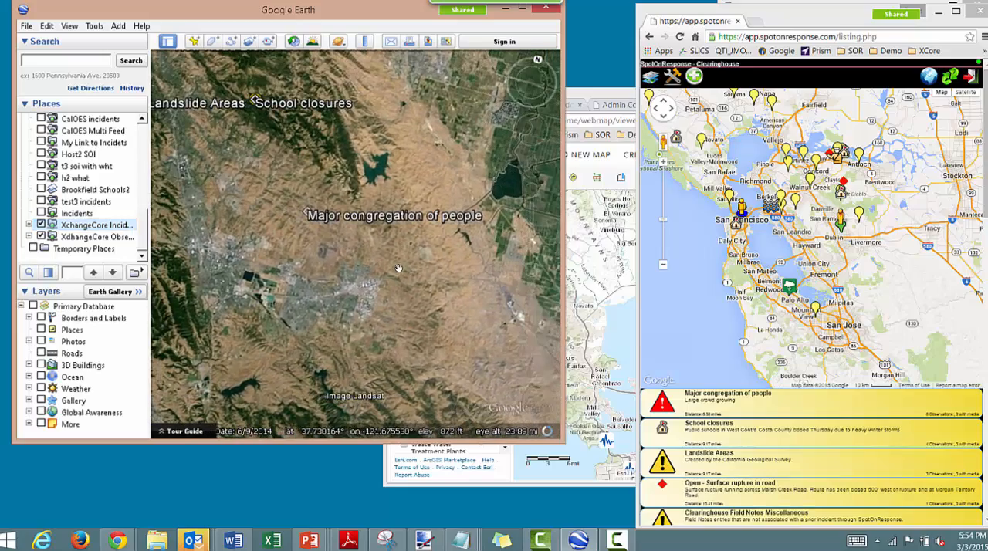
{"action": "scroll", "coordinate": [394, 267], "scroll_direction": "up", "scroll_amount": 3}
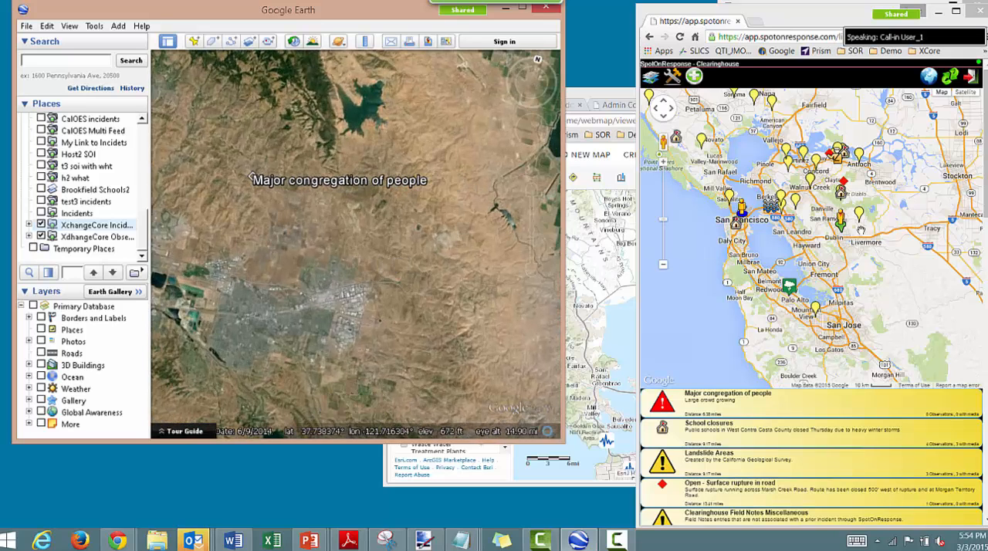
{"action": "left_click", "coordinate": [858, 213]}
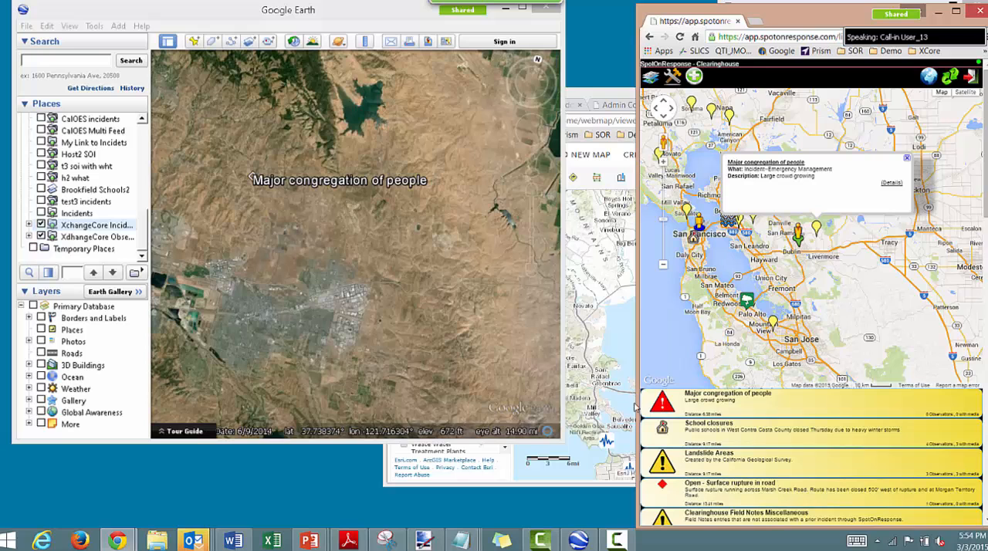
- Rearrange the Google Earth and ArcGIS Online windows so the ArcGIS map sits between Google Earth and SpotOnResponse
{"action": "left_click", "coordinate": [609, 99]}
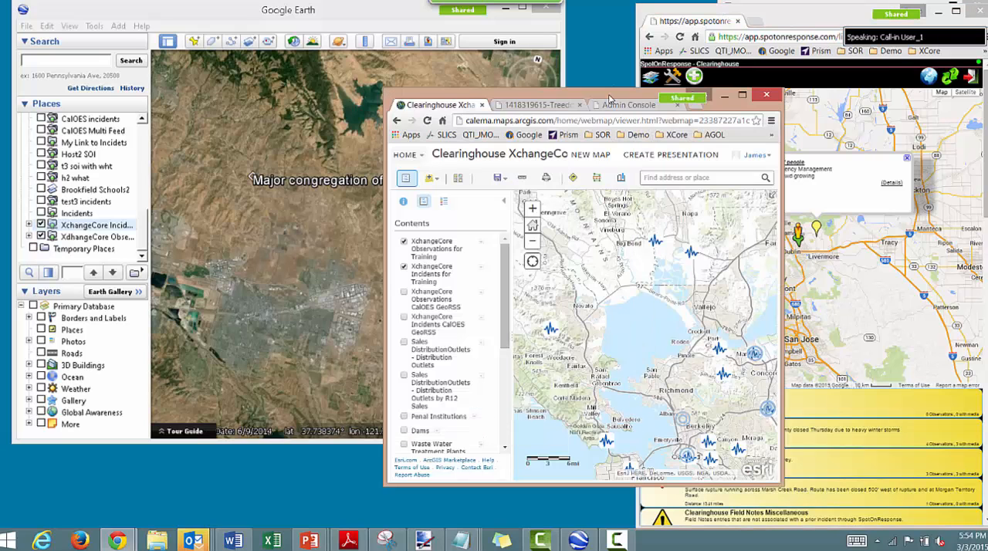
{"action": "left_click_drag", "start_coordinate": [609, 99], "coordinate": [567, 140]}
{"action": "left_click", "coordinate": [390, 14]}
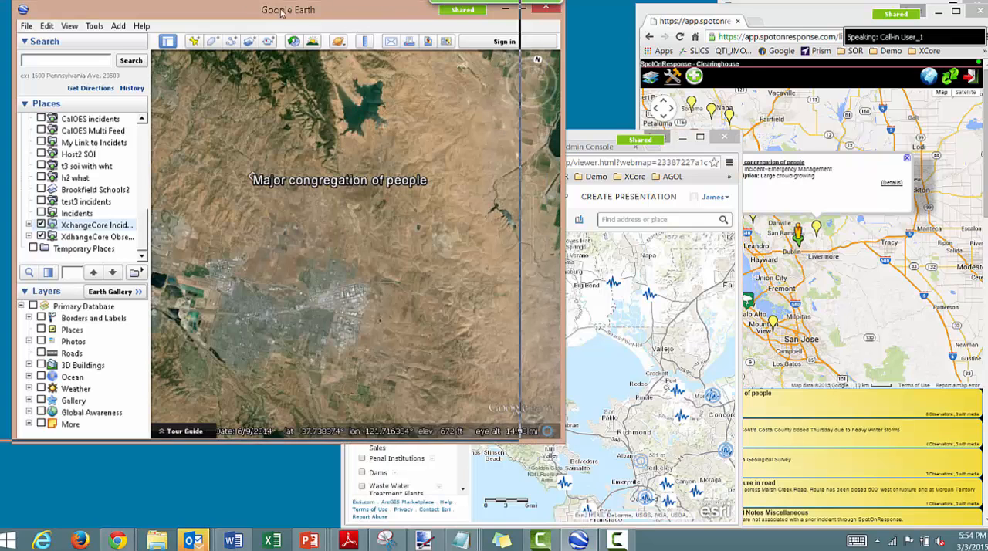
{"action": "left_click_drag", "start_coordinate": [174, 2], "coordinate": [164, 2]}
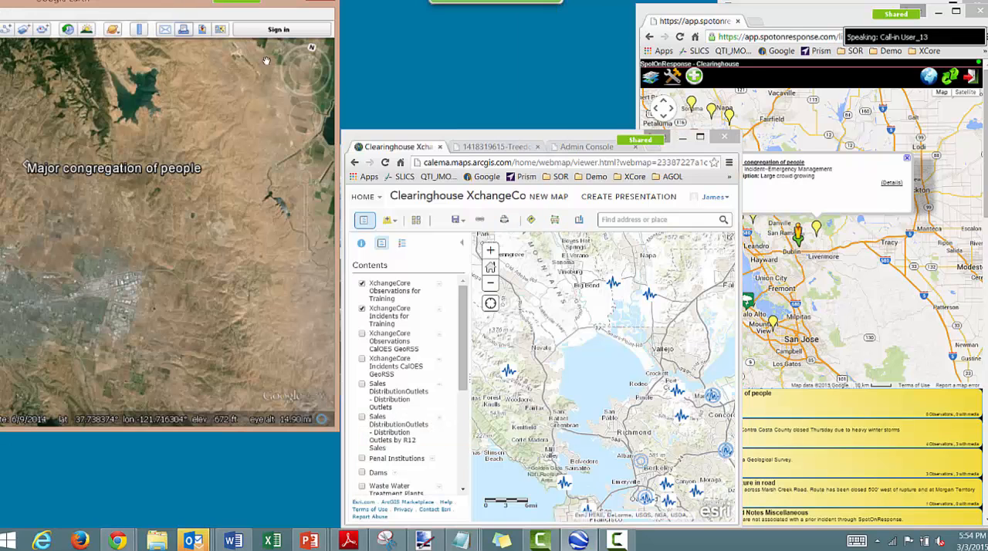
{"action": "left_click_drag", "start_coordinate": [513, 139], "coordinate": [407, 83]}
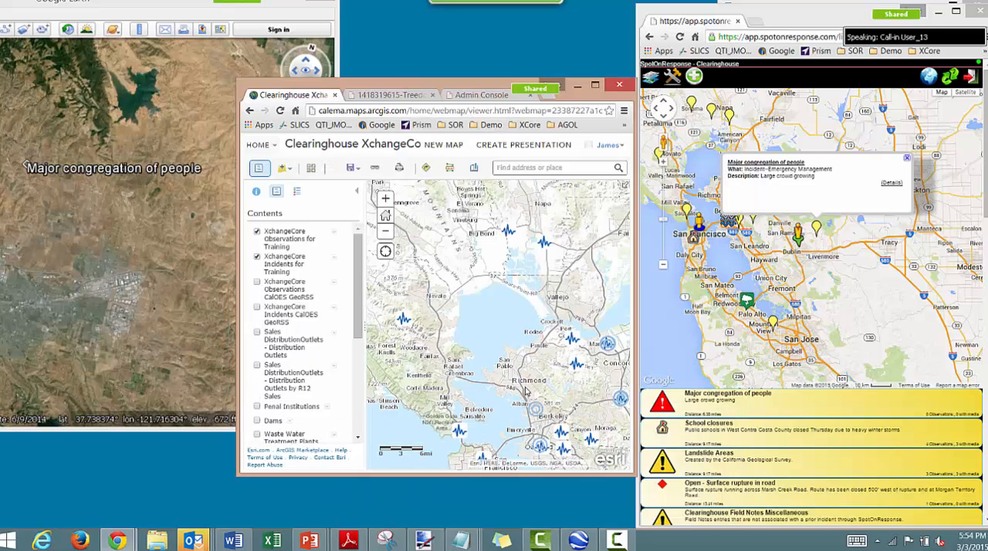
- Set the XchangeCore Observations for Training layer in the ArcGIS map to refresh every 1 minute
{"action": "left_click_drag", "start_coordinate": [527, 391], "coordinate": [444, 278]}
{"action": "left_click_drag", "start_coordinate": [570, 380], "coordinate": [509, 350]}
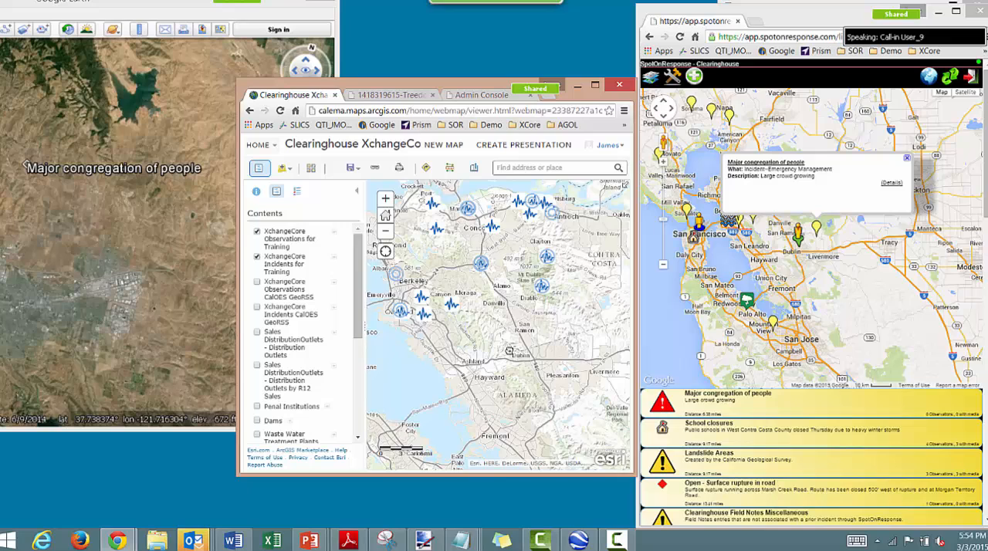
{"action": "left_click", "coordinate": [334, 234]}
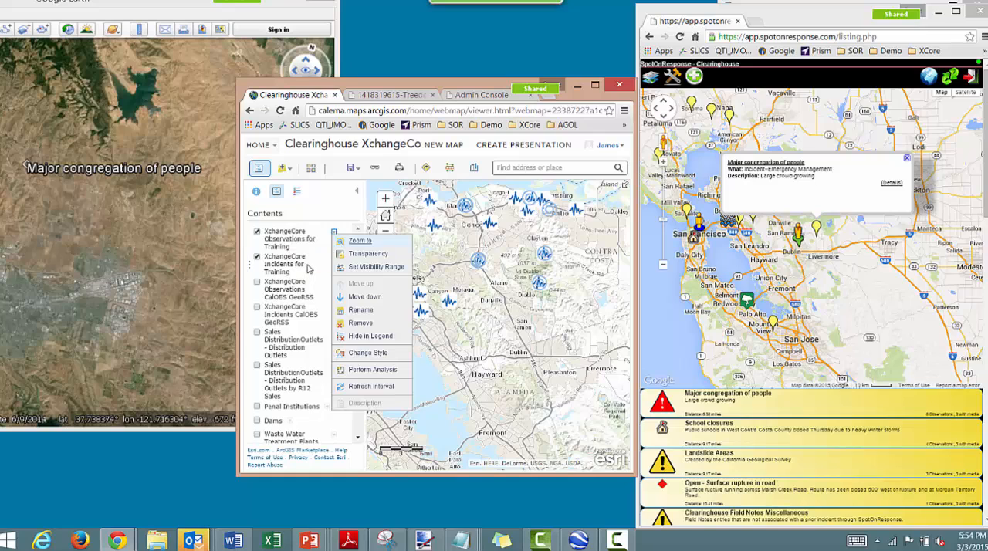
{"action": "mouse_move", "coordinate": [376, 389]}
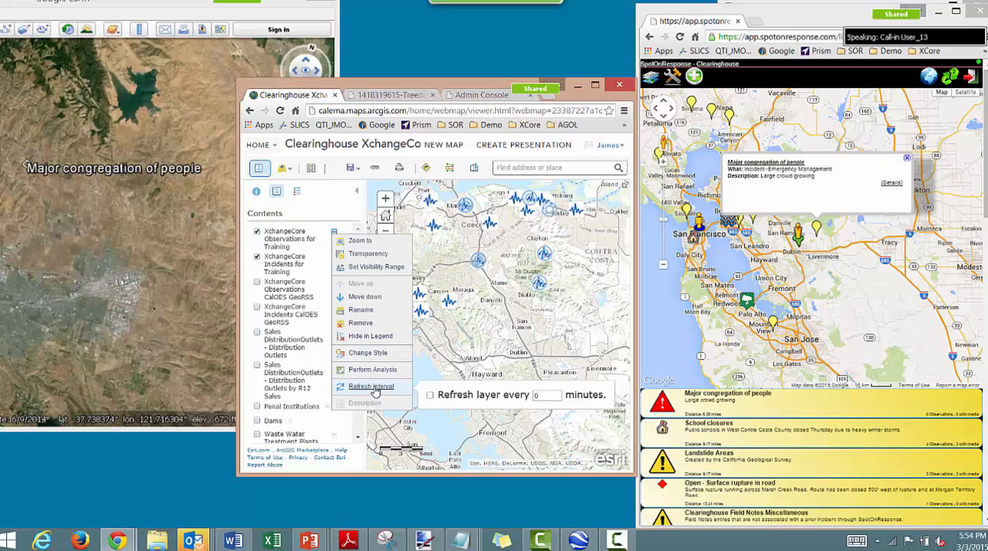
{"action": "left_click", "coordinate": [430, 396]}
{"action": "double_click", "coordinate": [535, 394]}
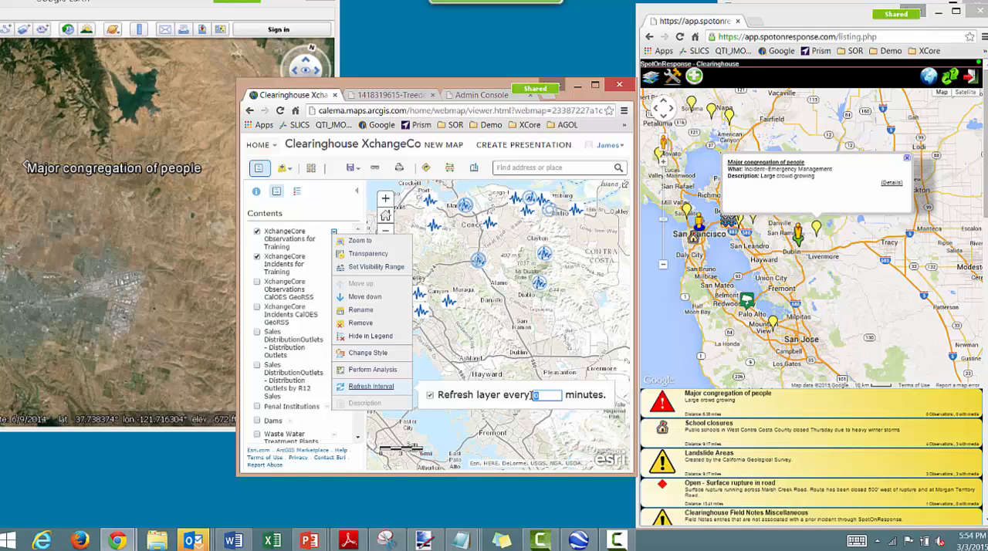
{"action": "type", "text": "1"}
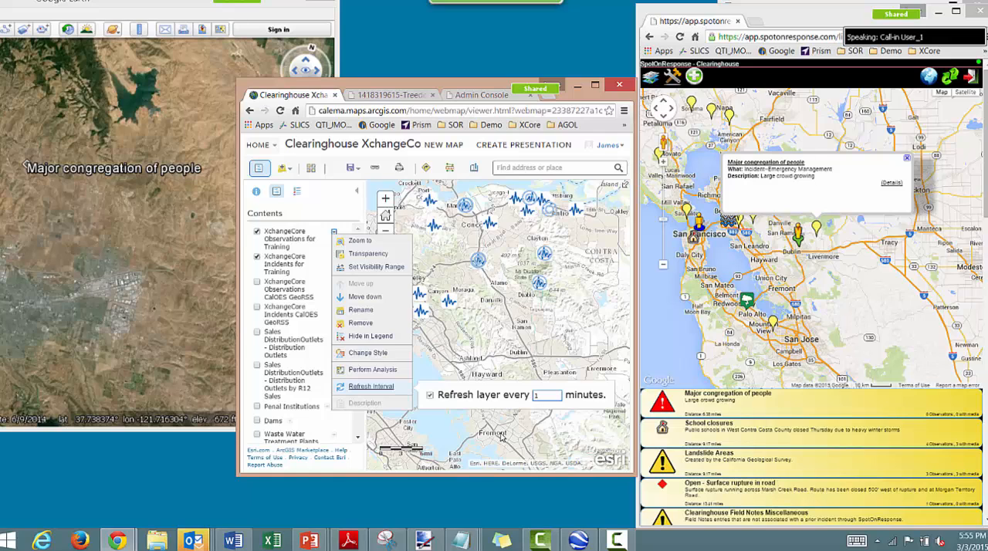
{"action": "left_click", "coordinate": [502, 437]}
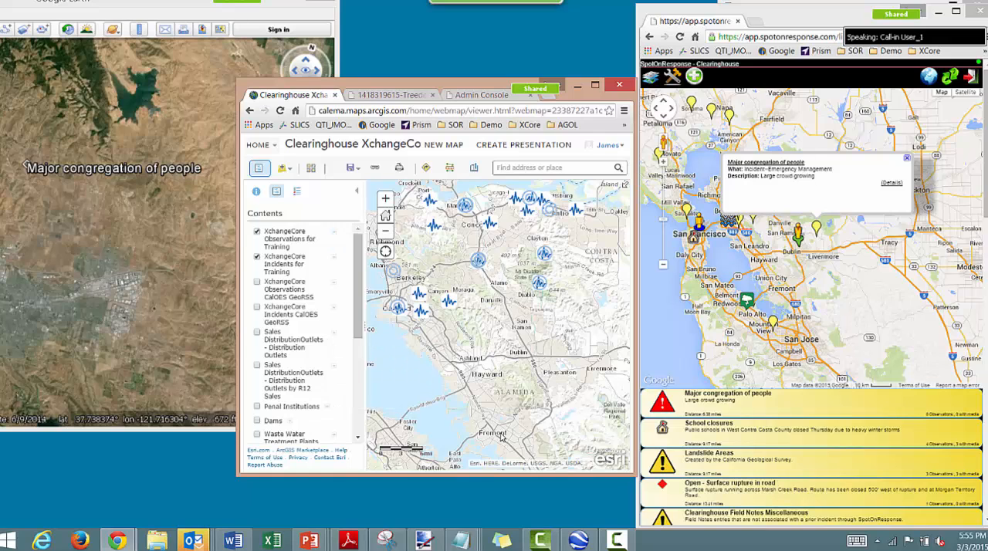
- Set the XchangeCore Incidents for Training layer to refresh every 1 minute
{"action": "left_click", "coordinate": [334, 261]}
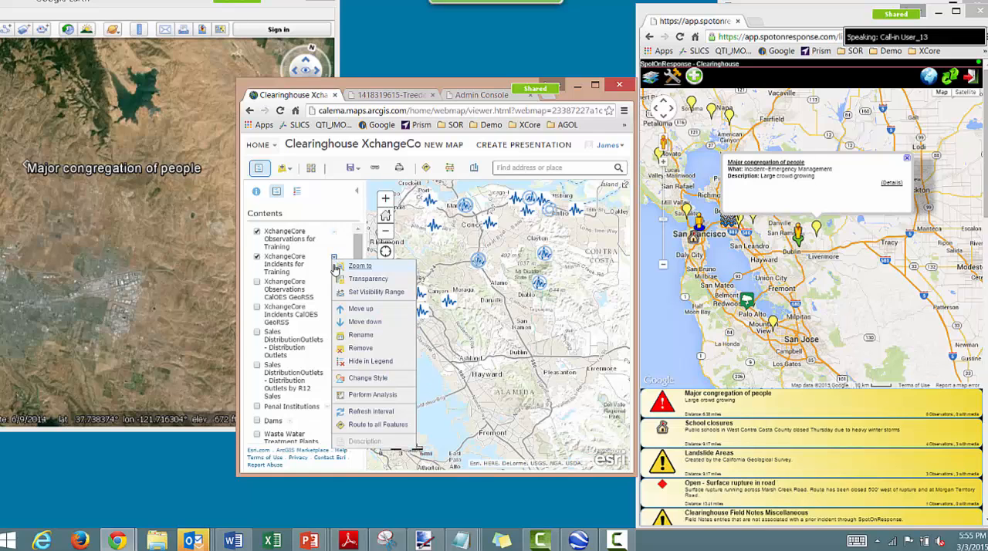
{"action": "left_click", "coordinate": [371, 411]}
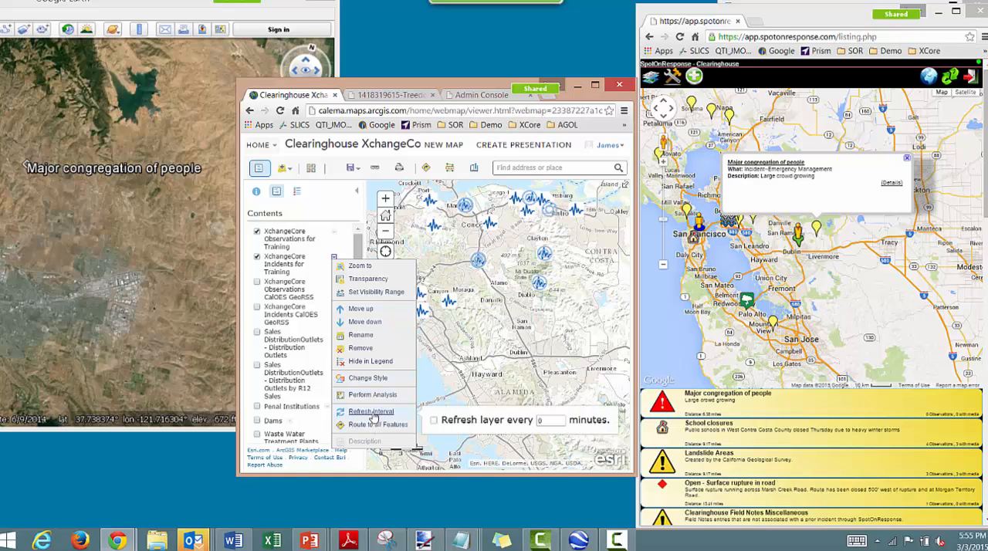
{"action": "left_click", "coordinate": [433, 422]}
{"action": "double_click", "coordinate": [539, 421]}
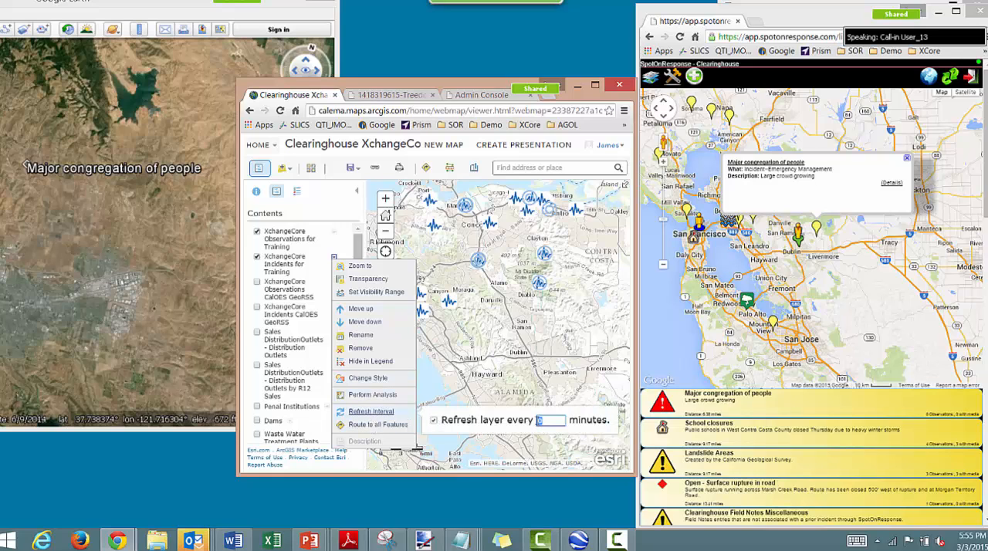
{"action": "type", "text": "1"}
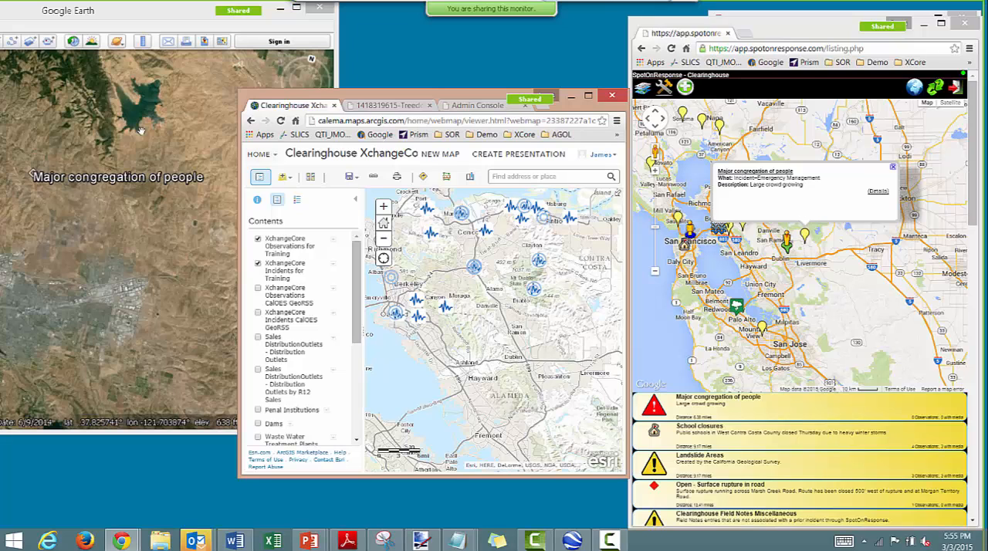
- View the Major congregation of people incident's details in Google Earth and in the ArcGIS map, with XchangeCore Observations for Training hidden
{"action": "left_click", "coordinate": [34, 176]}
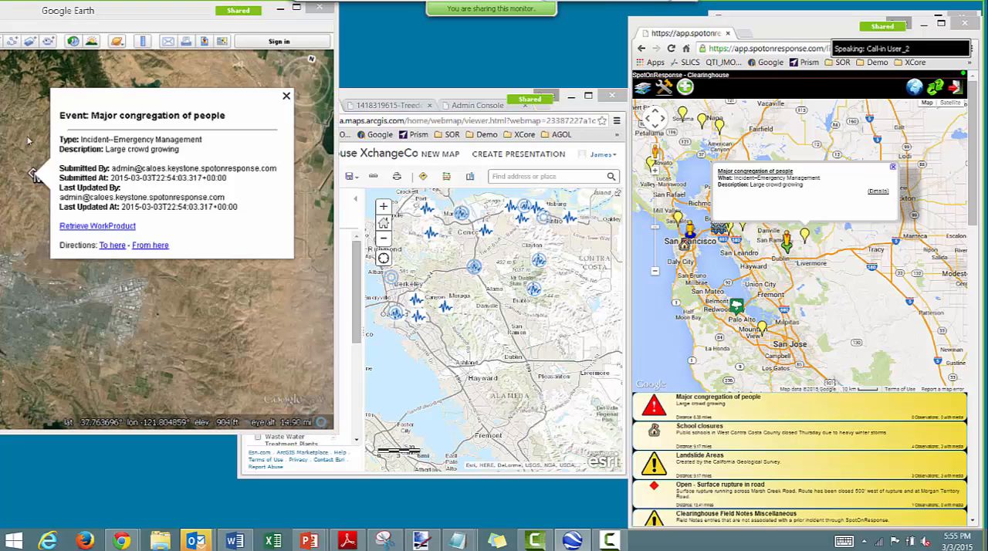
{"action": "left_click", "coordinate": [458, 97]}
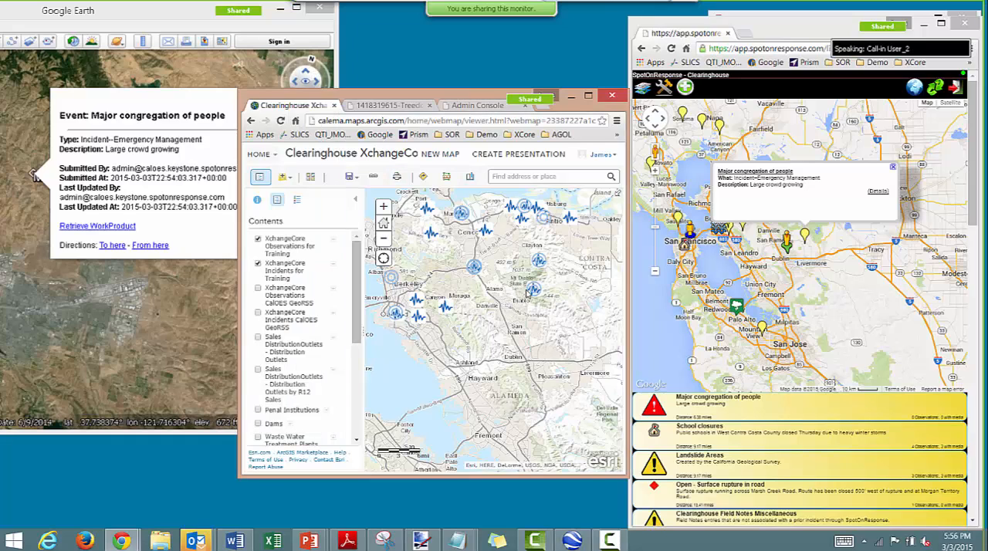
{"action": "scroll", "coordinate": [528, 299], "scroll_direction": "down", "scroll_amount": 2}
{"action": "left_click", "coordinate": [259, 240]}
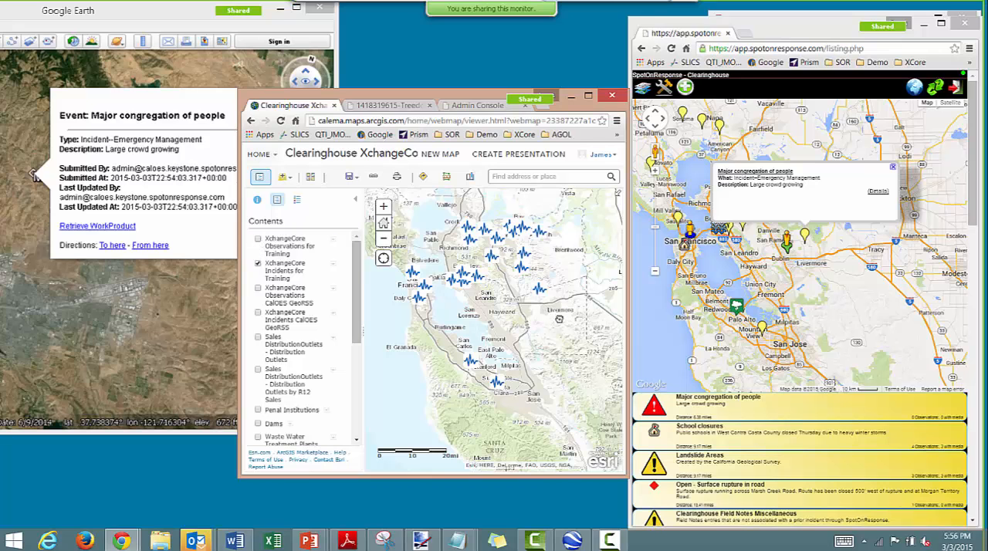
{"action": "left_click_drag", "start_coordinate": [554, 316], "coordinate": [546, 332]}
{"action": "scroll", "coordinate": [547, 332], "scroll_direction": "up", "scroll_amount": 2}
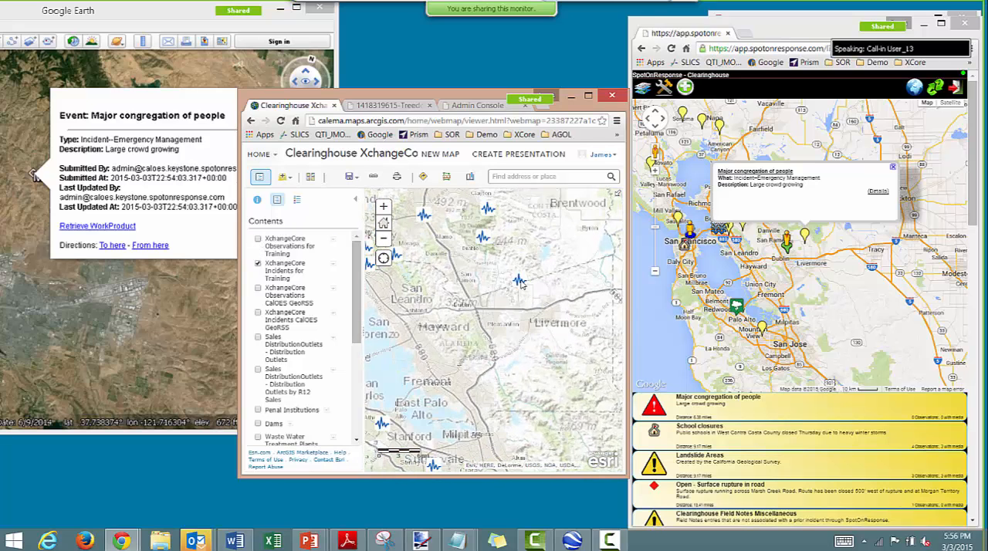
{"action": "left_click", "coordinate": [521, 279]}
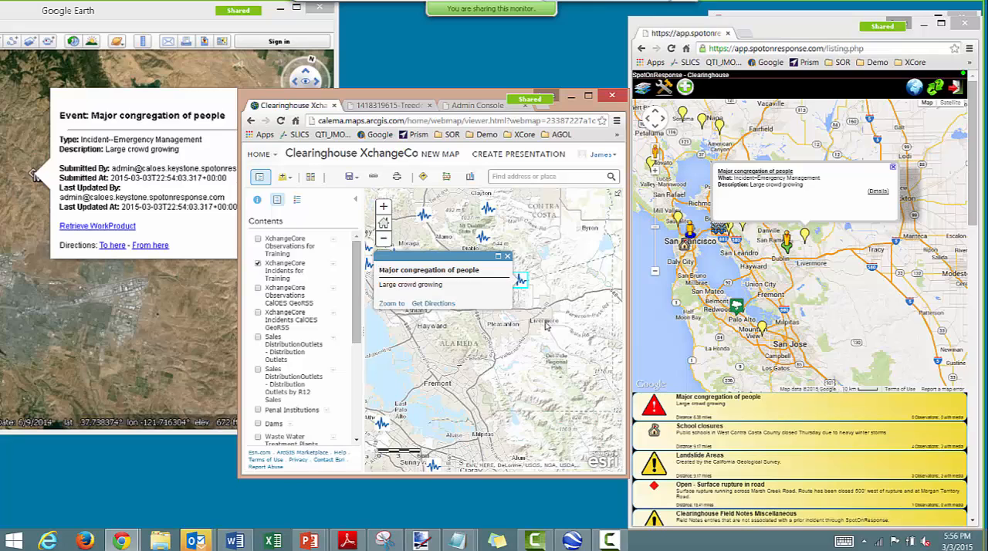